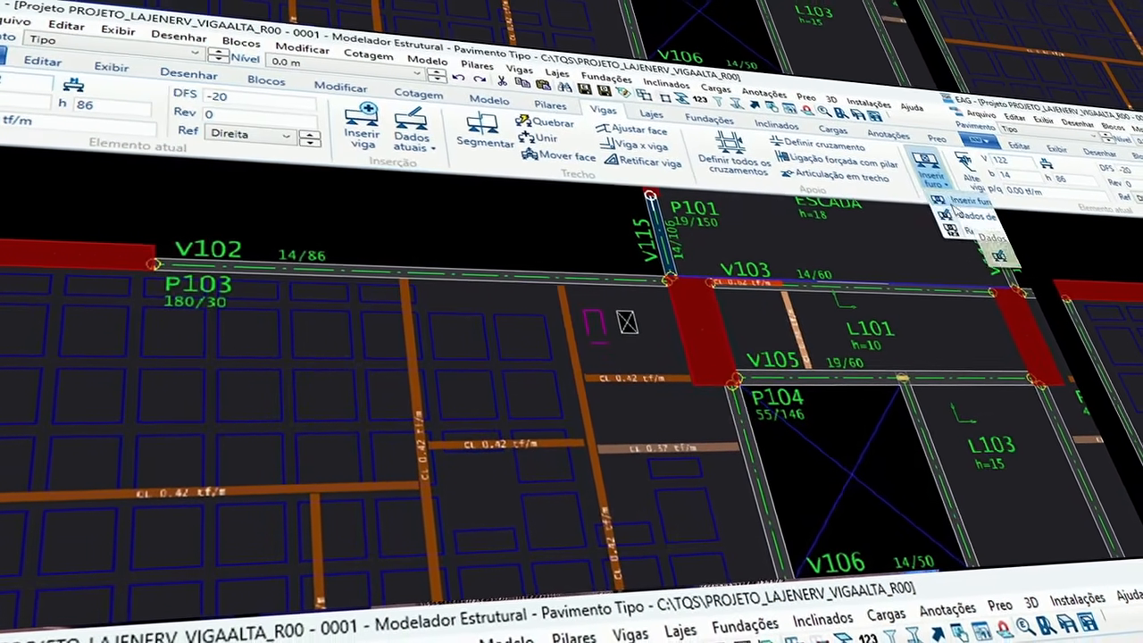
left_click(975, 214)
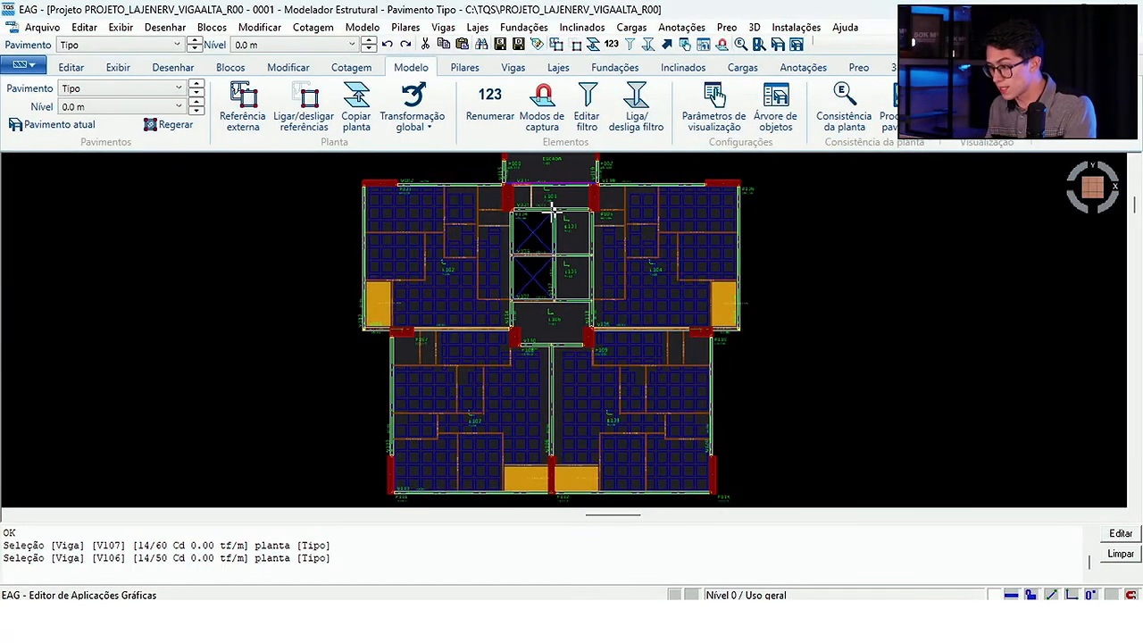
- Draw a 20 by 30 cm rectangular opening in slab L102, left of pillar P104, using an orthogonal free-edge closure (Fechamento de bordo)
scroll(485, 194, "up", 6)
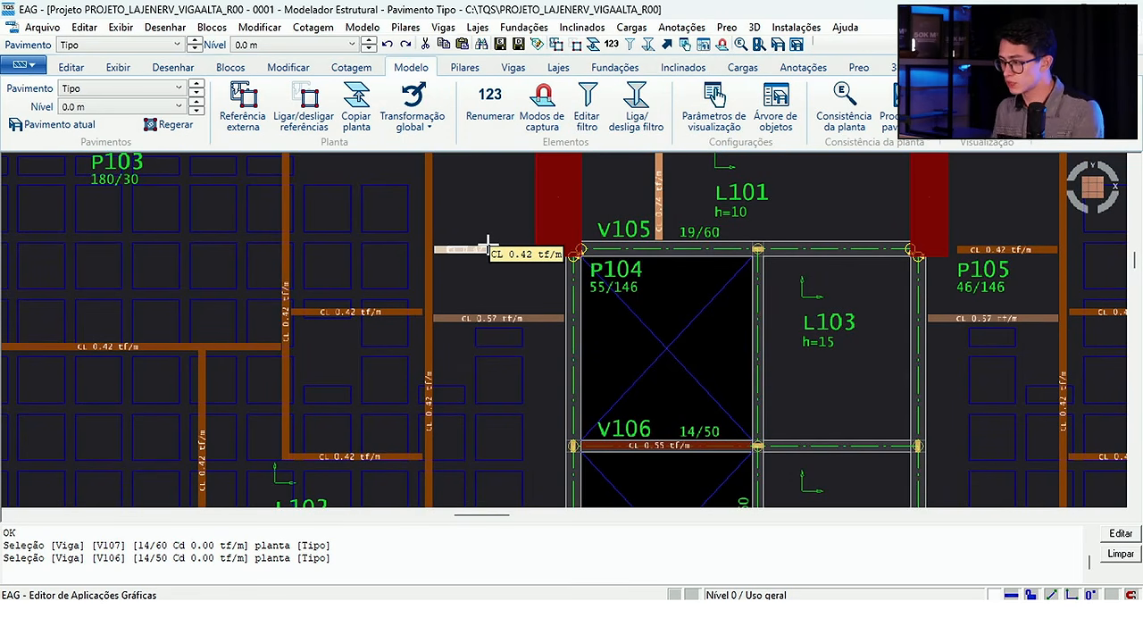
left_click(563, 70)
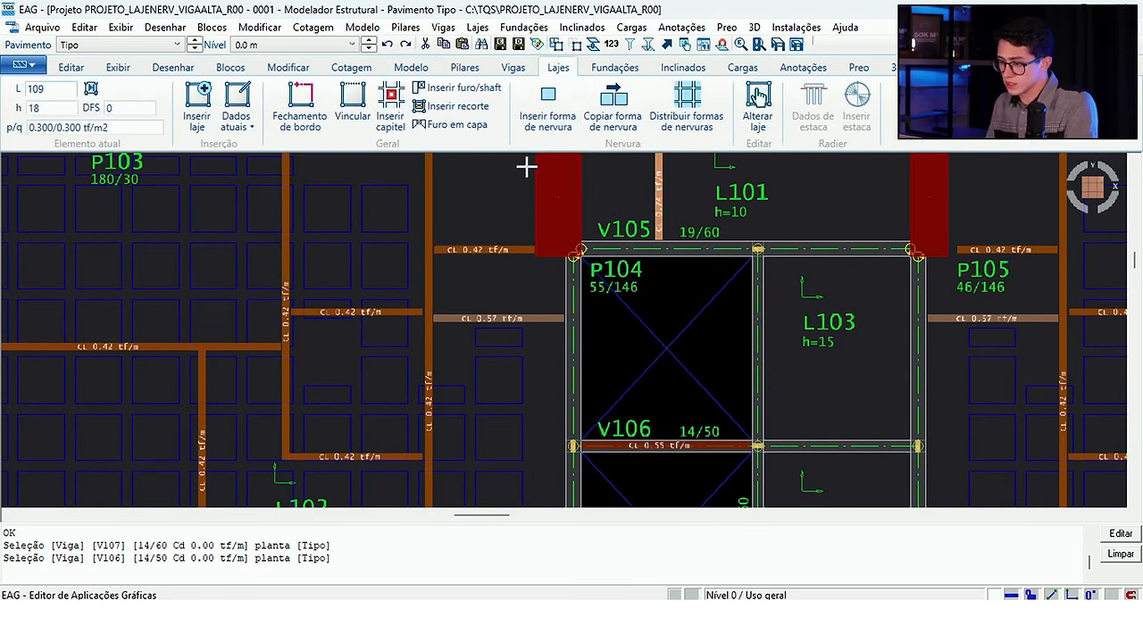
scroll(508, 203, "down", 5)
scroll(500, 210, "up", 6)
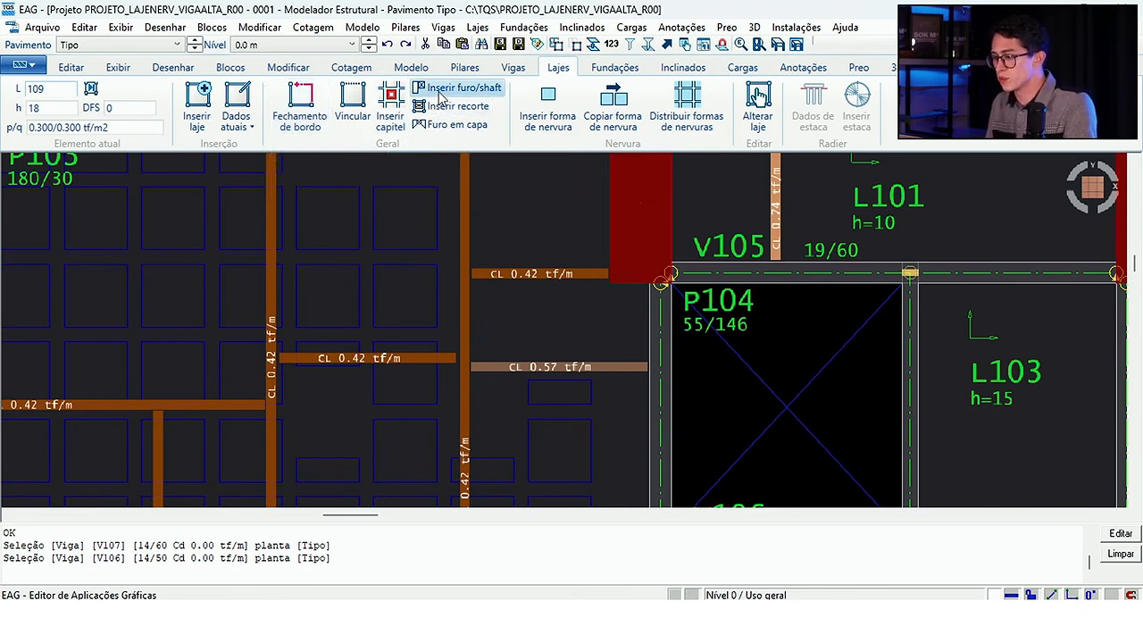
scroll(462, 266, "down", 3)
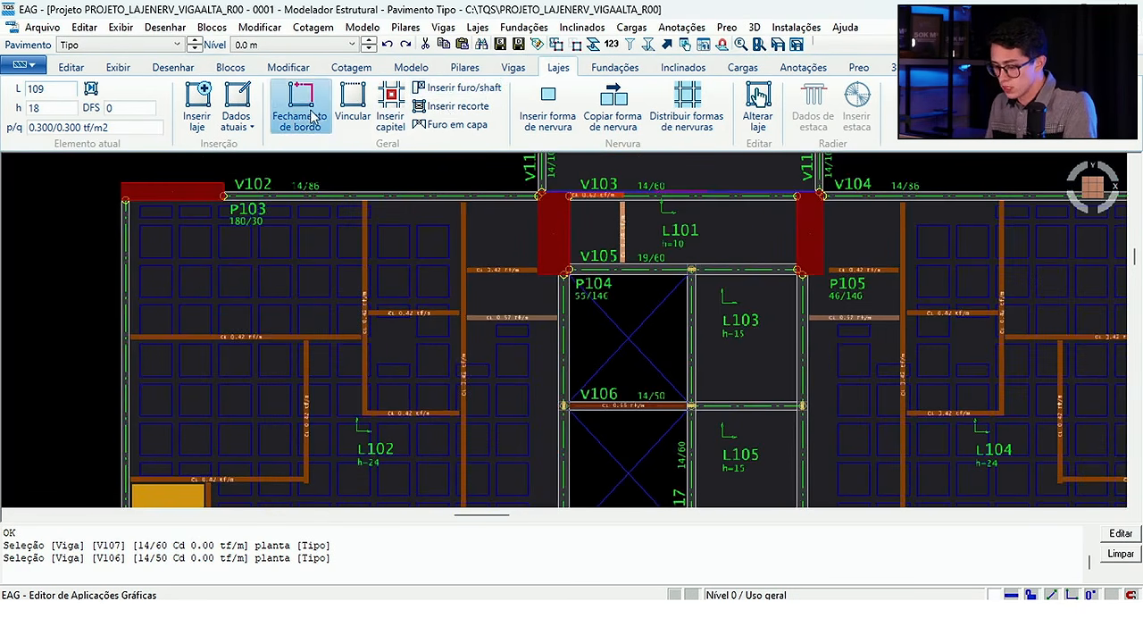
left_click(312, 119)
scroll(471, 229, "up", 5)
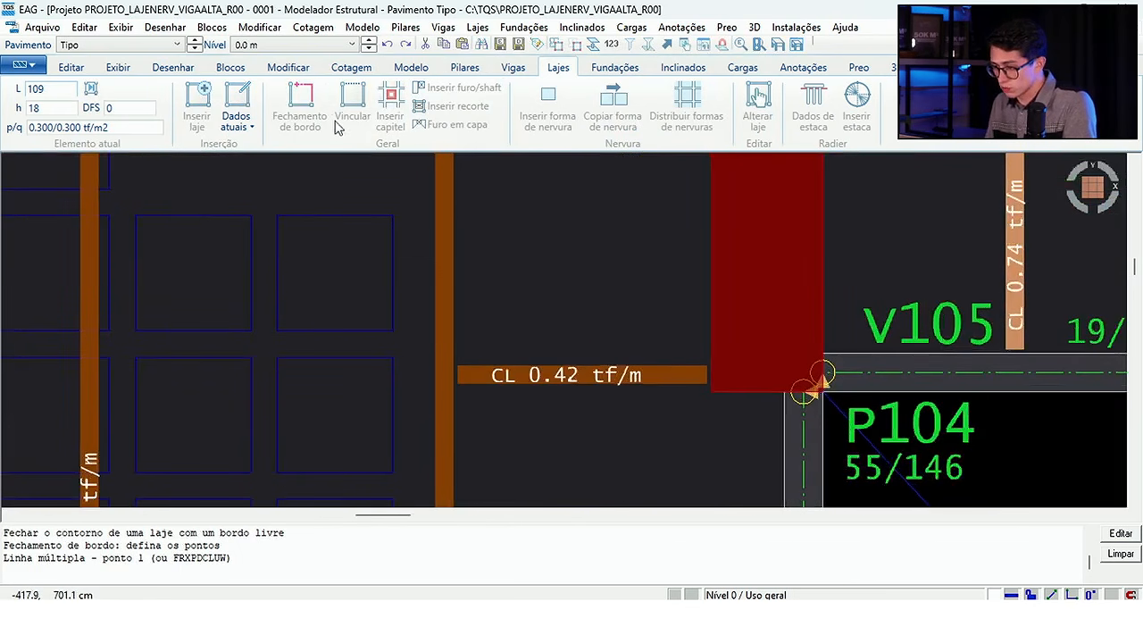
left_click(485, 197)
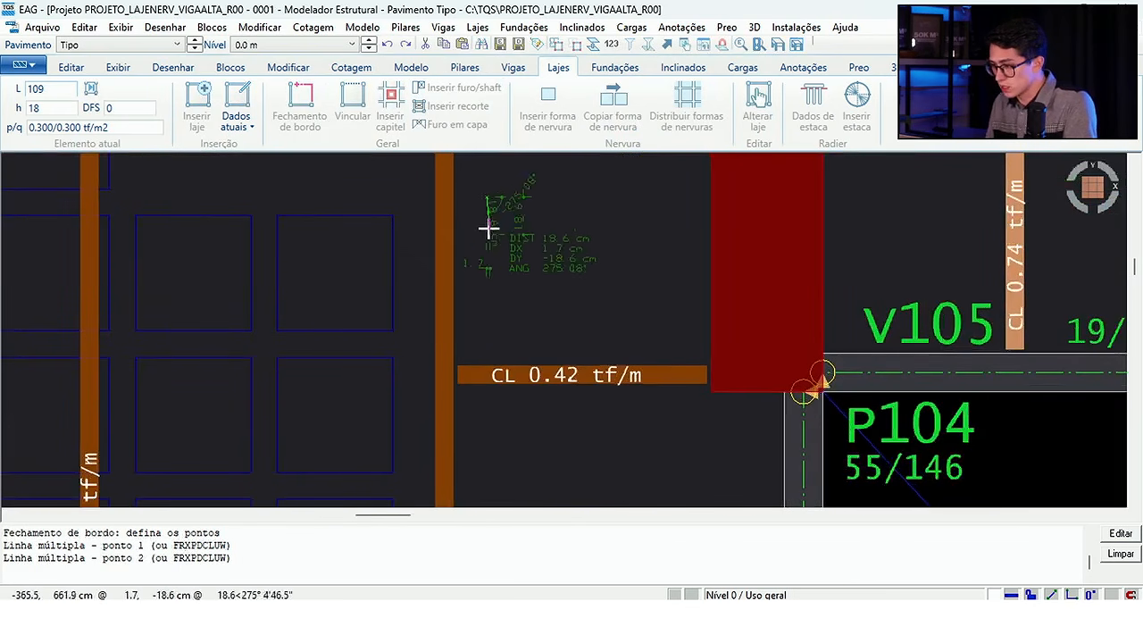
key("F8")
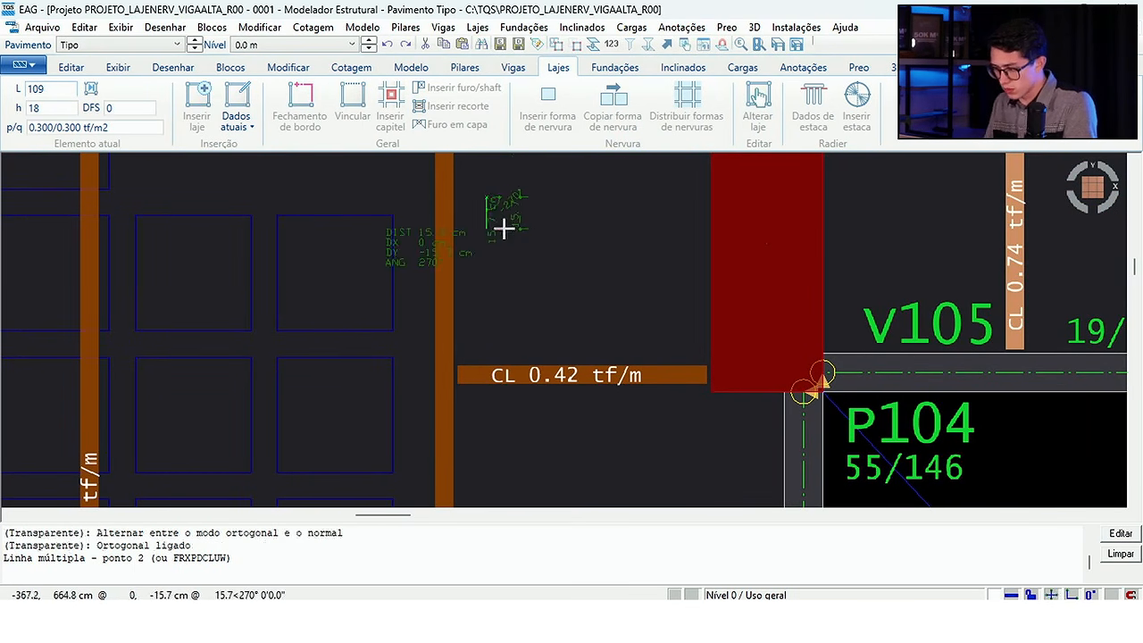
type("20")
key("Return")
type("30")
key("Return")
type("20")
key("Return")
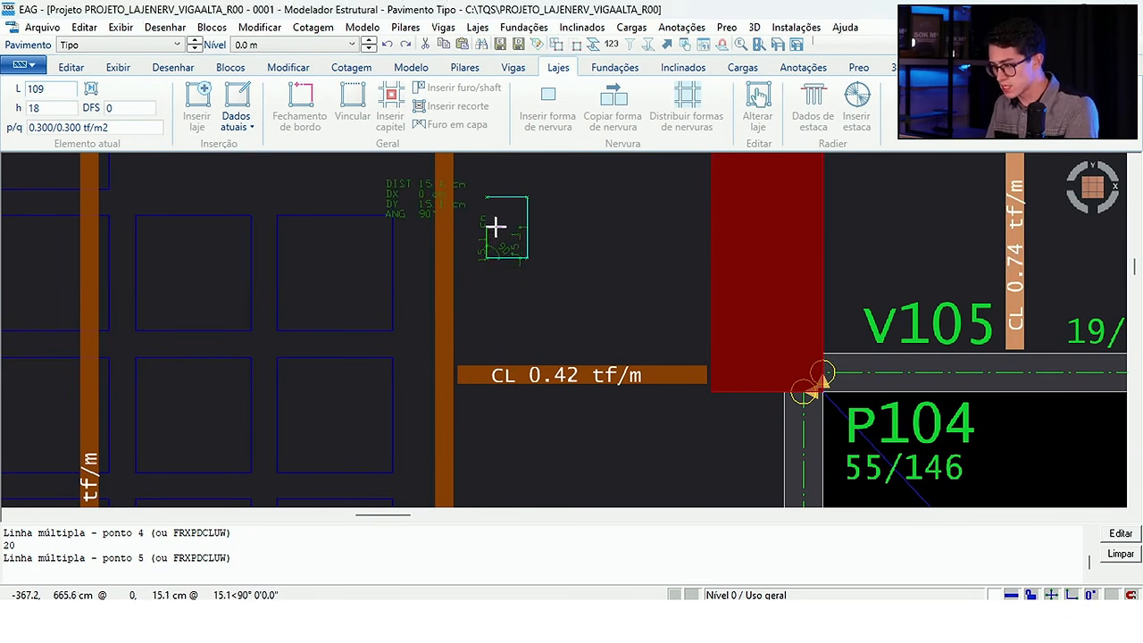
key("Return")
scroll(507, 238, "down", 2)
scroll(502, 230, "up", 3)
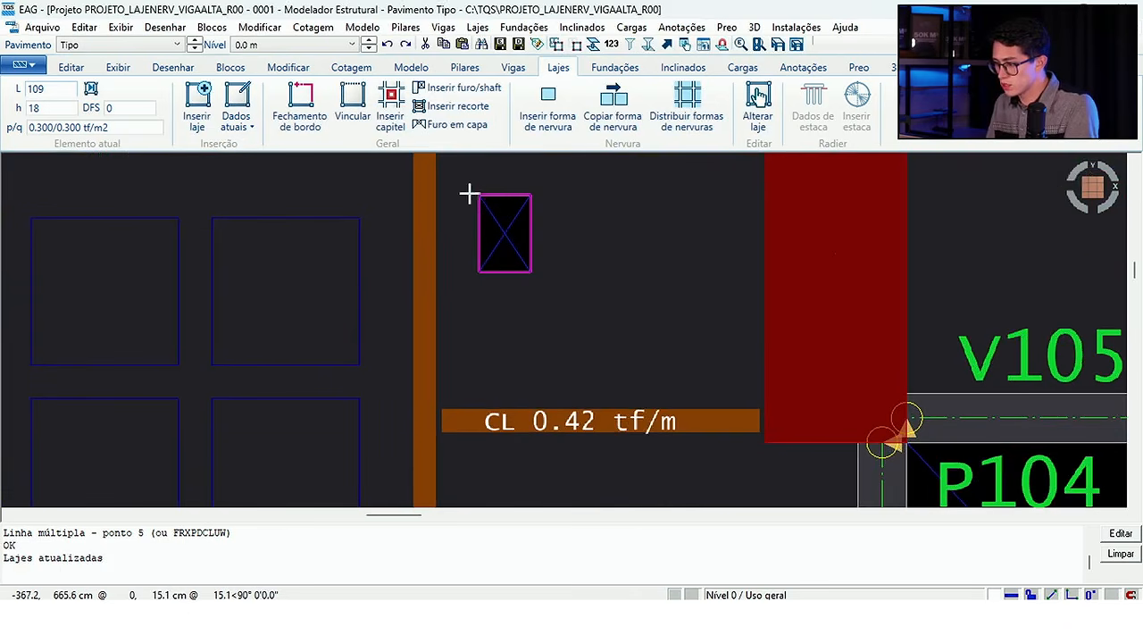
- Select slab L102 to check it around the new edge-closure opening, and clear the selection
left_click(466, 185)
scroll(519, 250, "down", 7)
key("Escape")
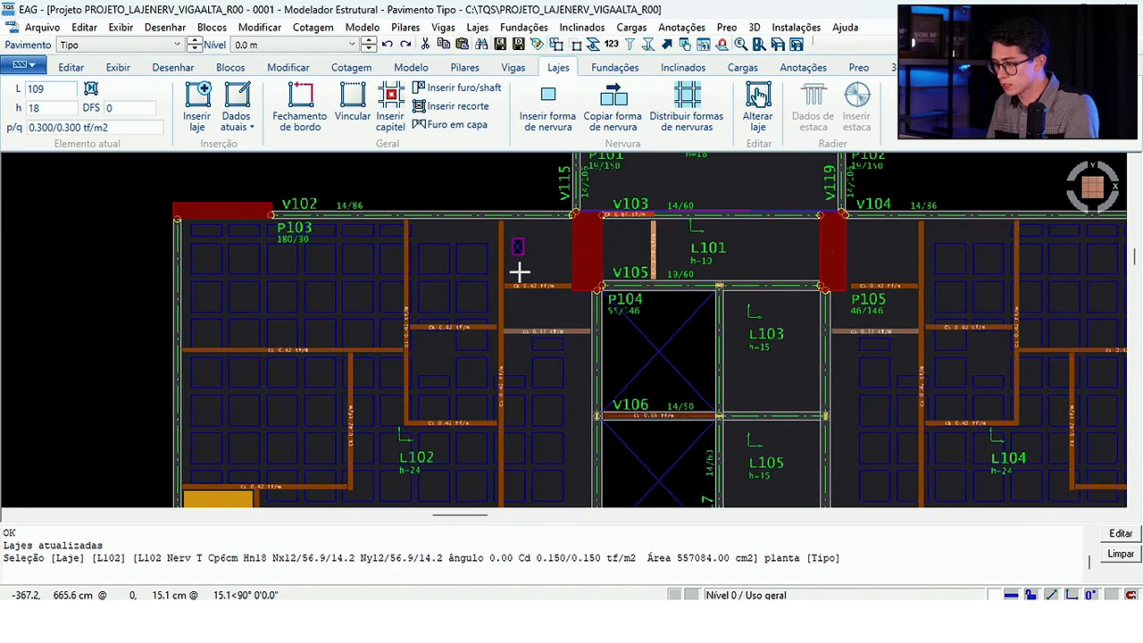
- Insert a 20 by 30 cm slab hole (furo/shaft) in L102, between the edge-closure opening and pillar P104
scroll(521, 243, "up", 3)
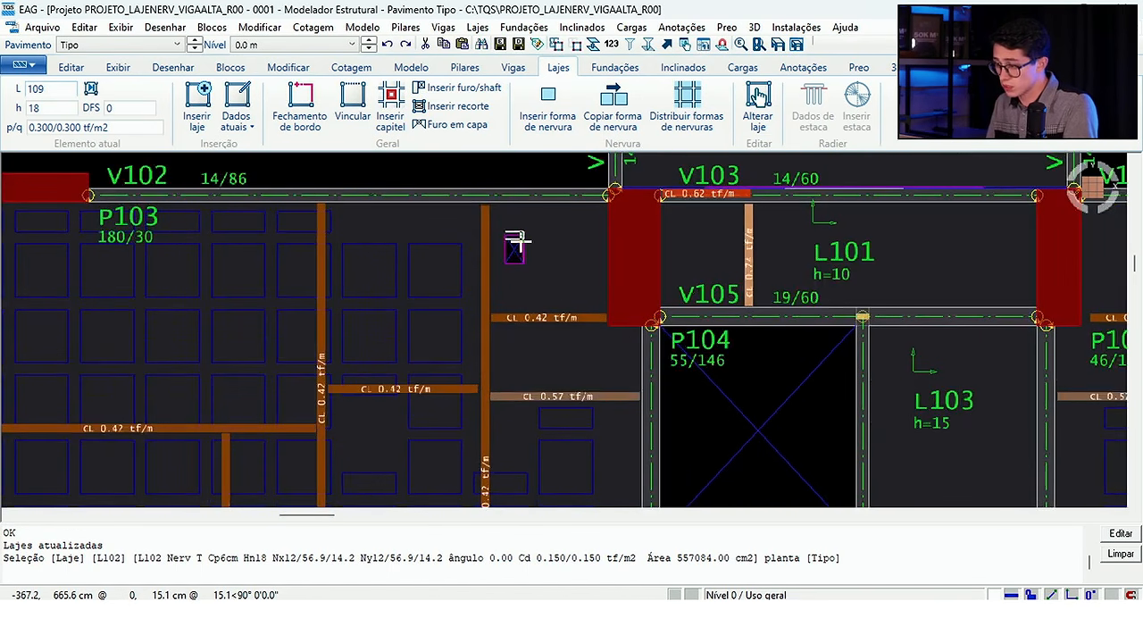
left_click(452, 96)
scroll(543, 241, "up", 4)
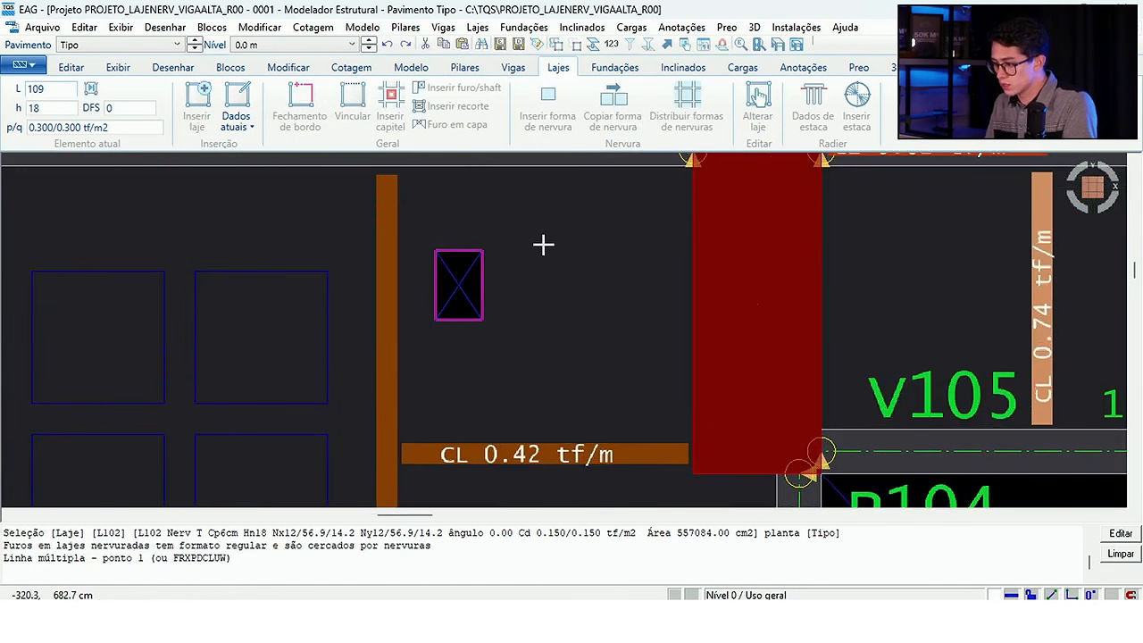
left_click(524, 251)
key("F8")
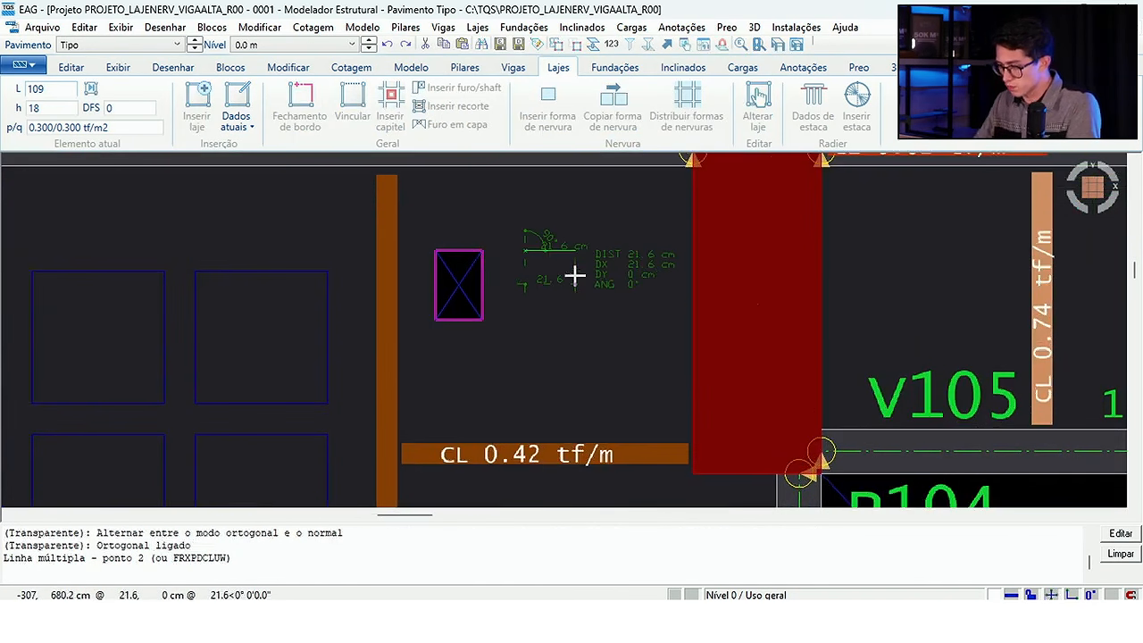
type("20")
key("Return")
type("30")
key("Return")
type("20")
key("Return")
key("Return")
scroll(531, 276, "down", 1)
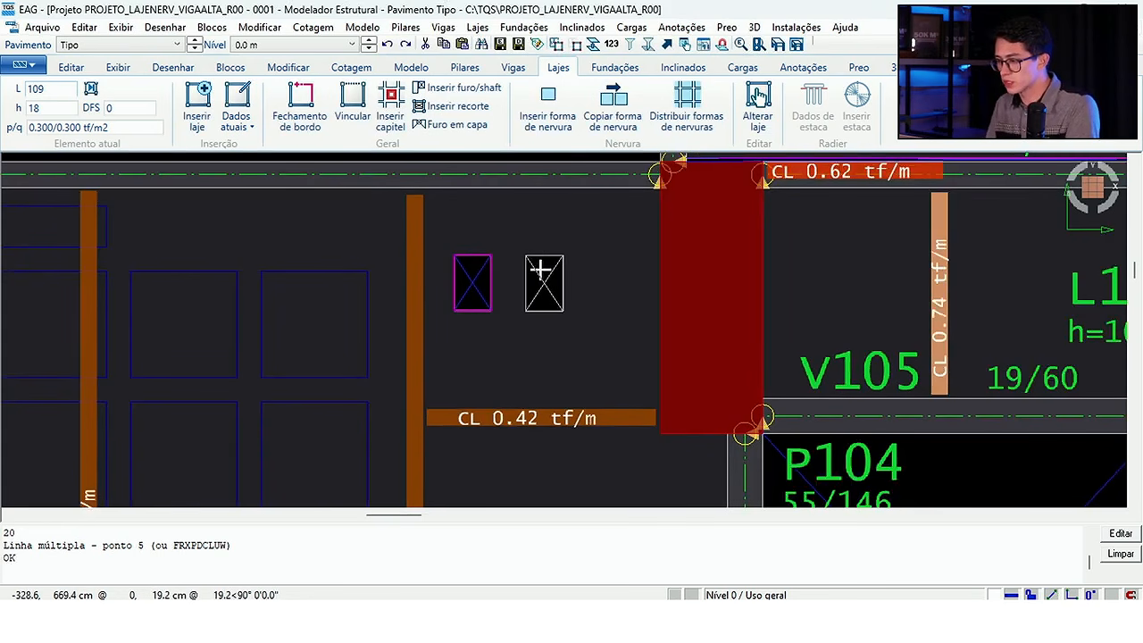
- Compare the two openings by selecting the slab hole as a whole and the edge-closure rectangle's sides individually
left_click(548, 272)
left_click(539, 266)
scroll(536, 268, "up", 3)
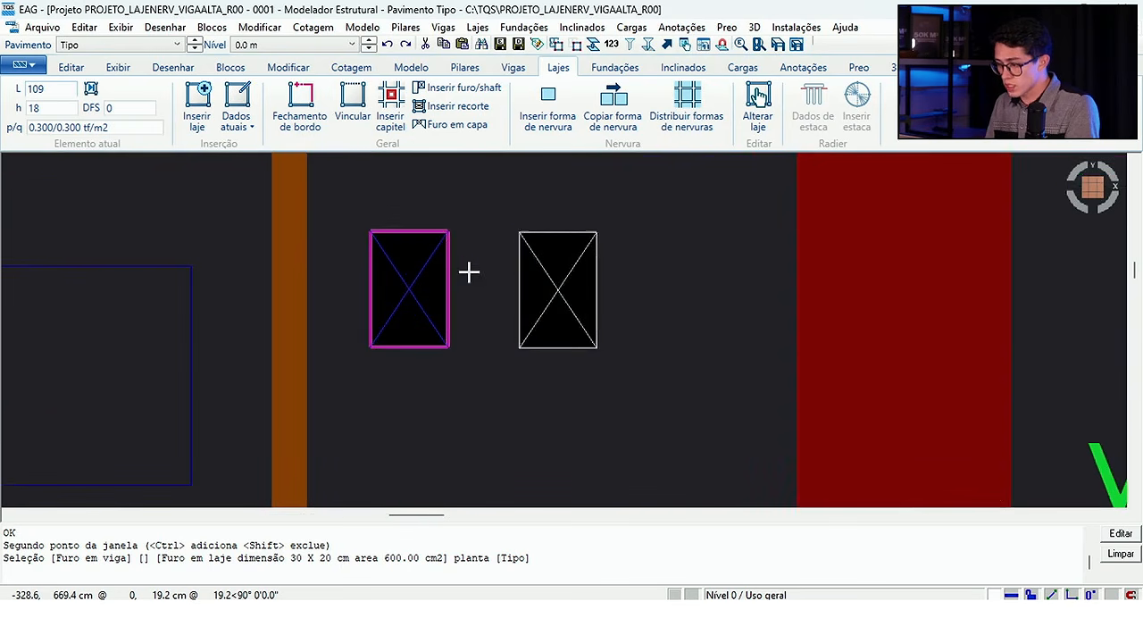
left_click(449, 268)
scroll(442, 266, "up", 1)
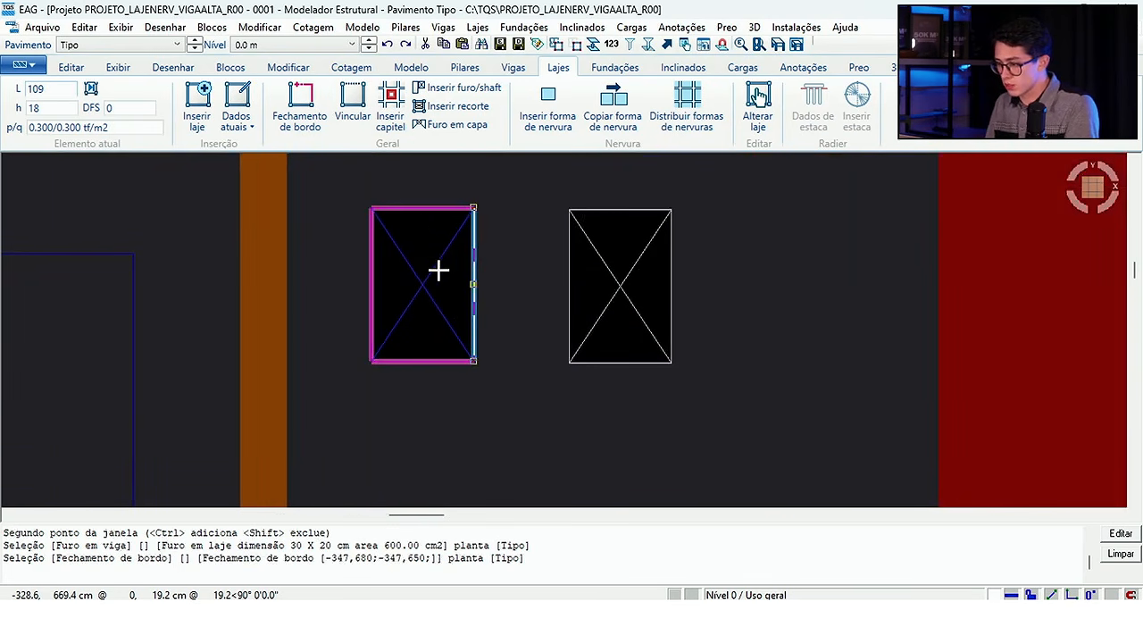
left_click(413, 208)
left_click(372, 258)
scroll(407, 279, "down", 1)
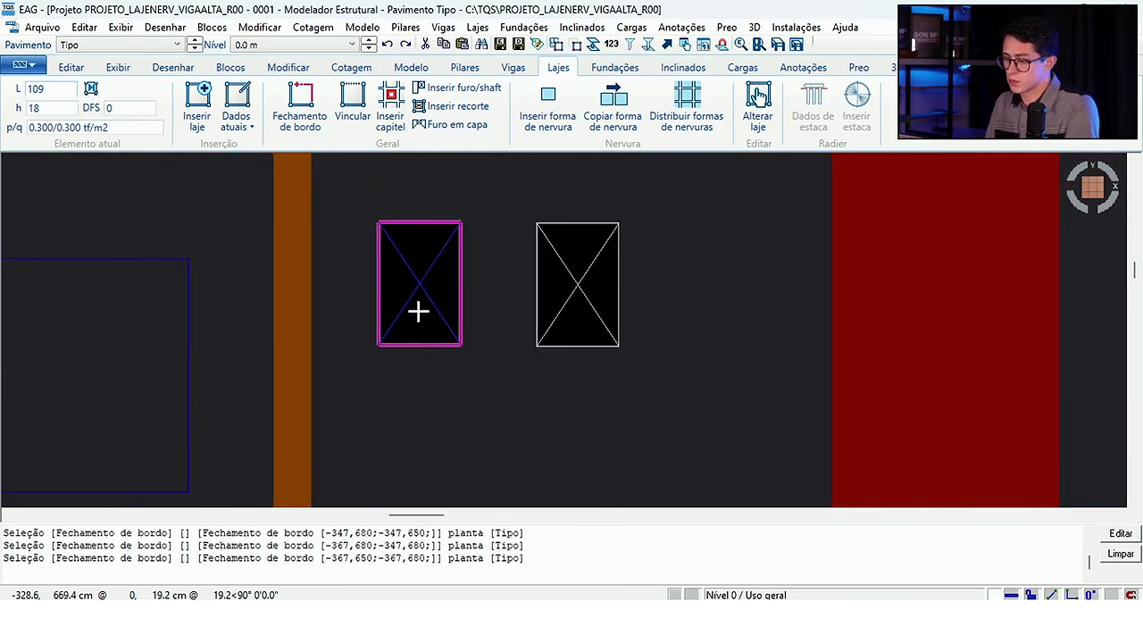
- Move the lower side of the edge-closure rectangle about 13.8 cm straight down, away from its other three sides
scroll(417, 283, "down", 3)
scroll(421, 295, "up", 1)
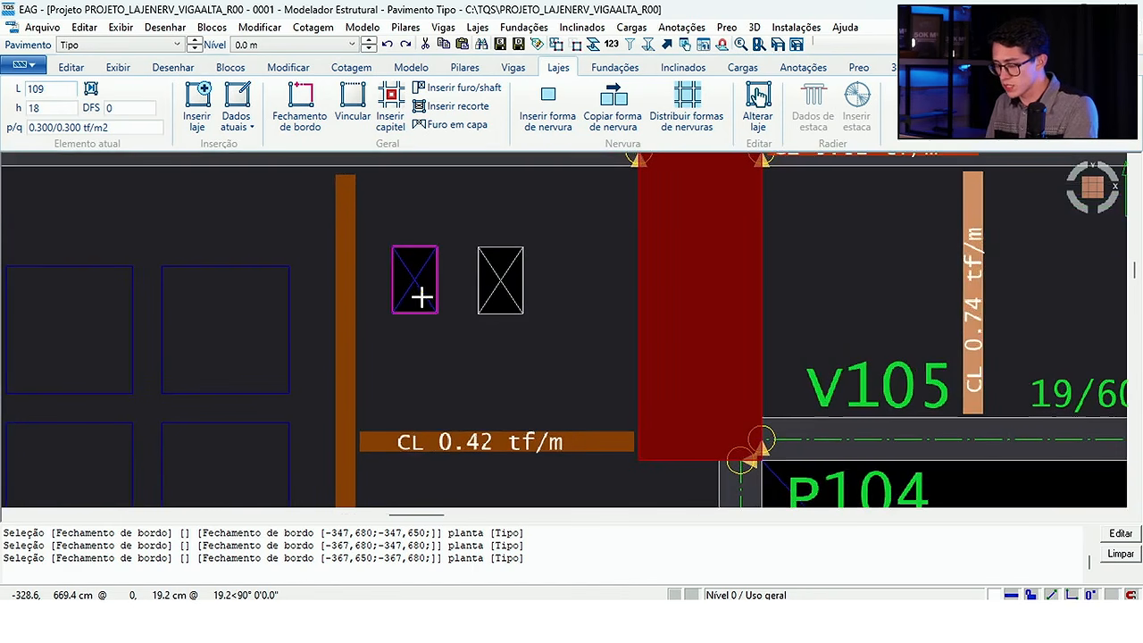
scroll(420, 299, "up", 1)
left_click(409, 313)
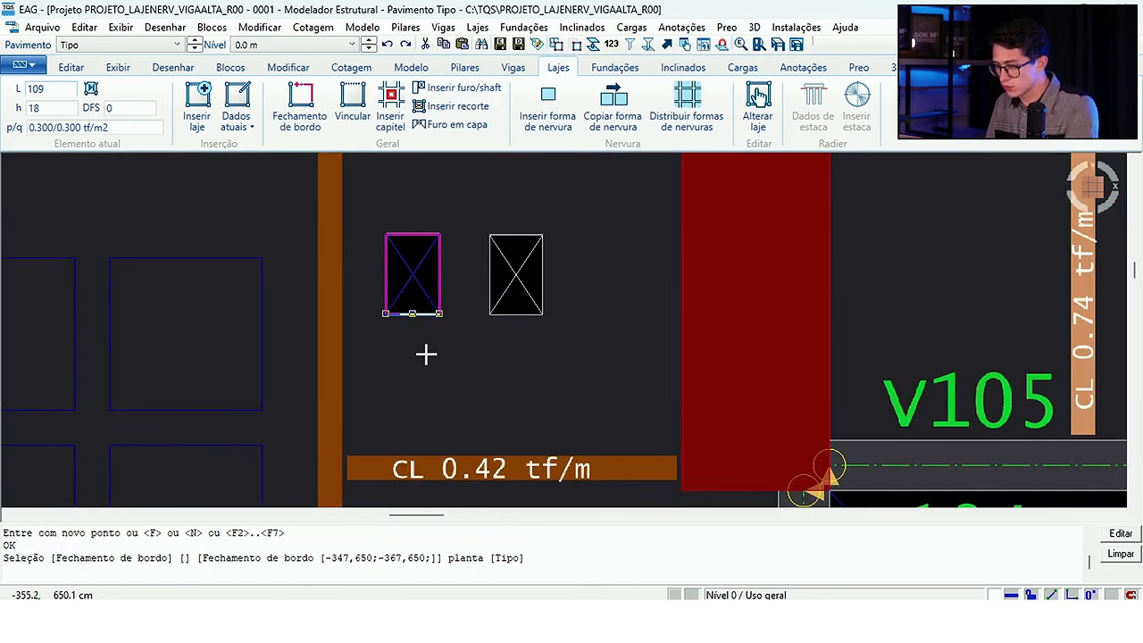
left_click(412, 316)
key("F2")
left_click(412, 316)
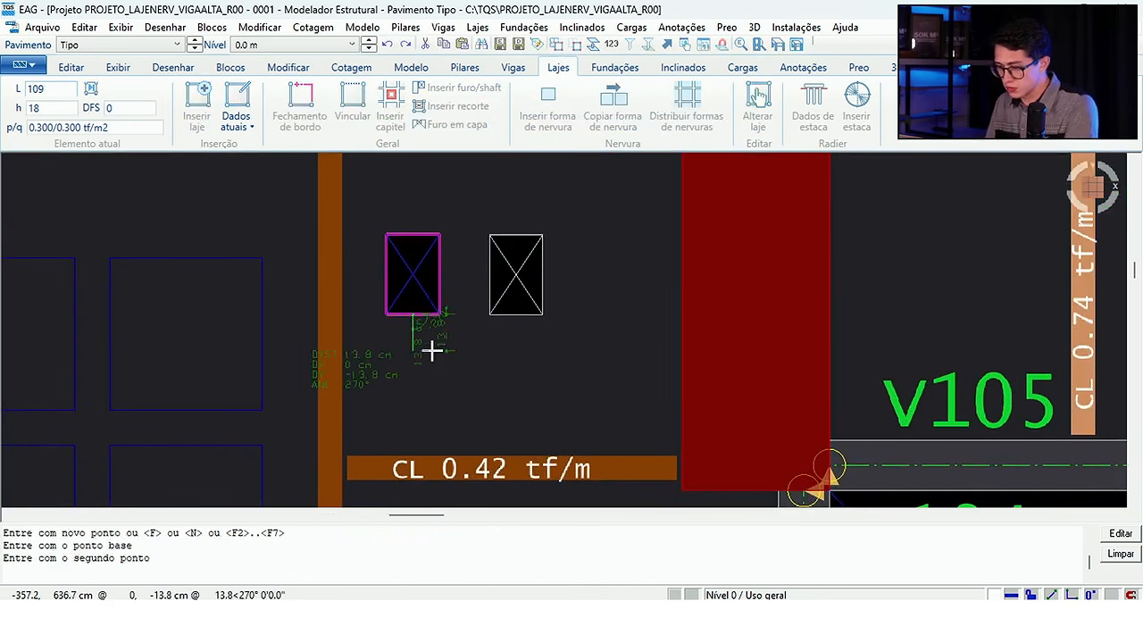
left_click(431, 351)
scroll(432, 348, "down", 3)
scroll(447, 304, "up", 1)
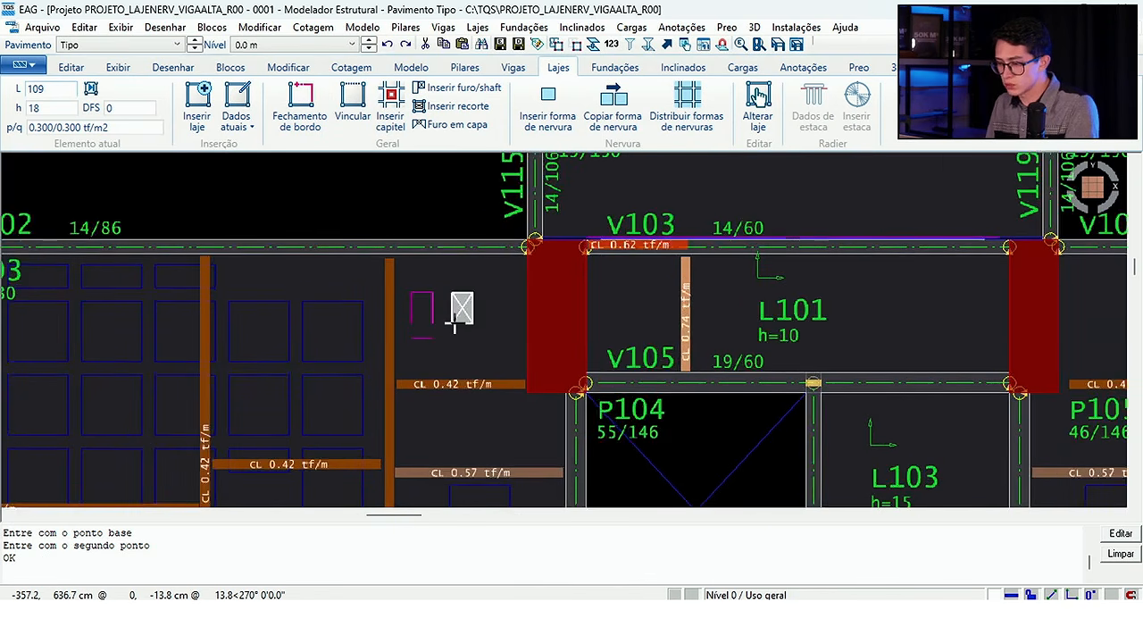
scroll(453, 326, "up", 1)
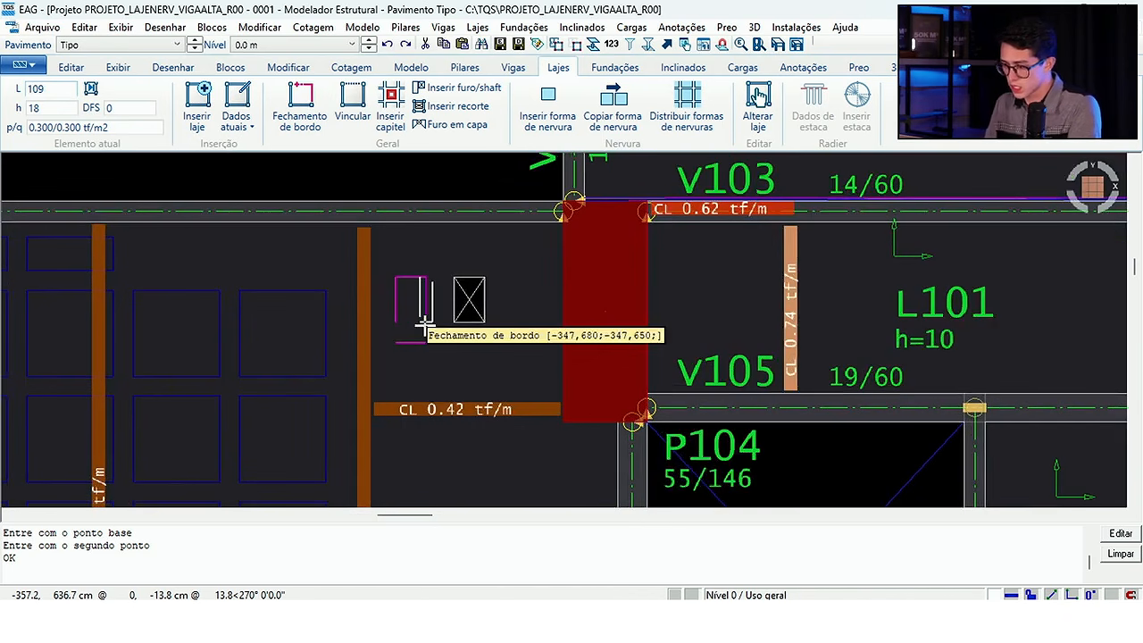
scroll(425, 327, "up", 1)
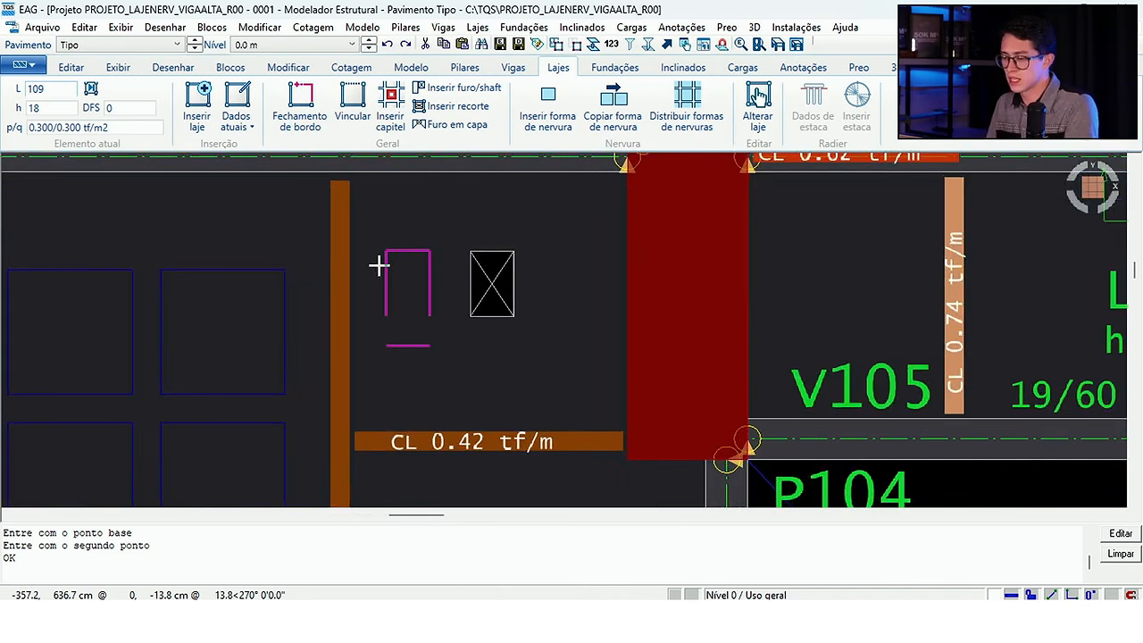
- Select the slab hole beside the separated edge segments and examine it as a single element
left_click(487, 252)
scroll(488, 257, "up", 2)
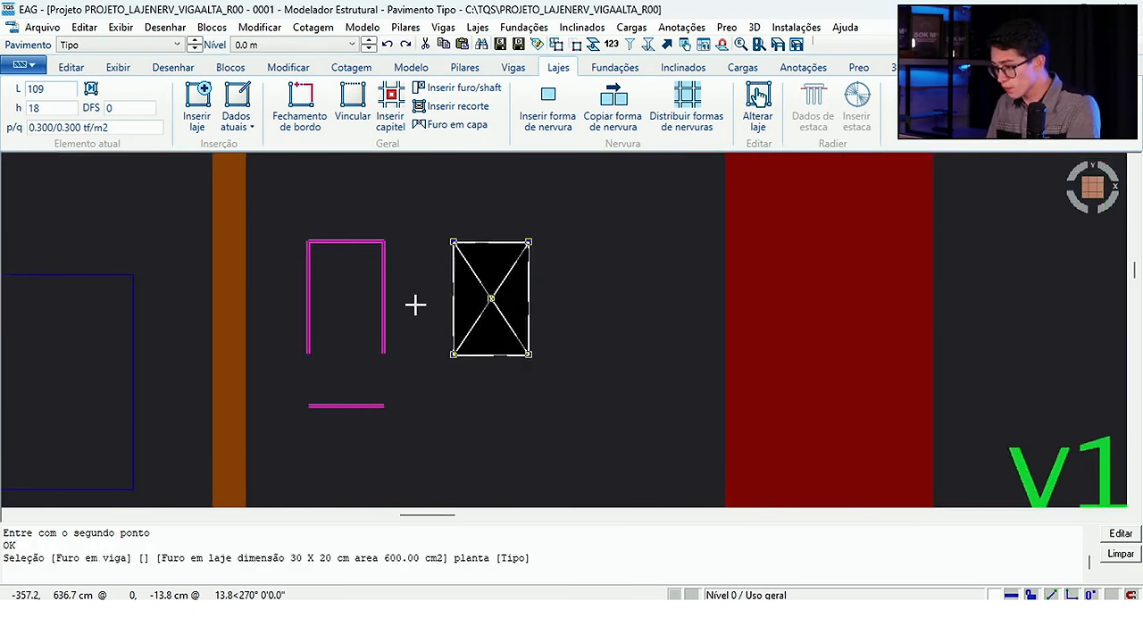
scroll(512, 291, "down", 4)
scroll(508, 288, "up", 5)
scroll(508, 288, "down", 8)
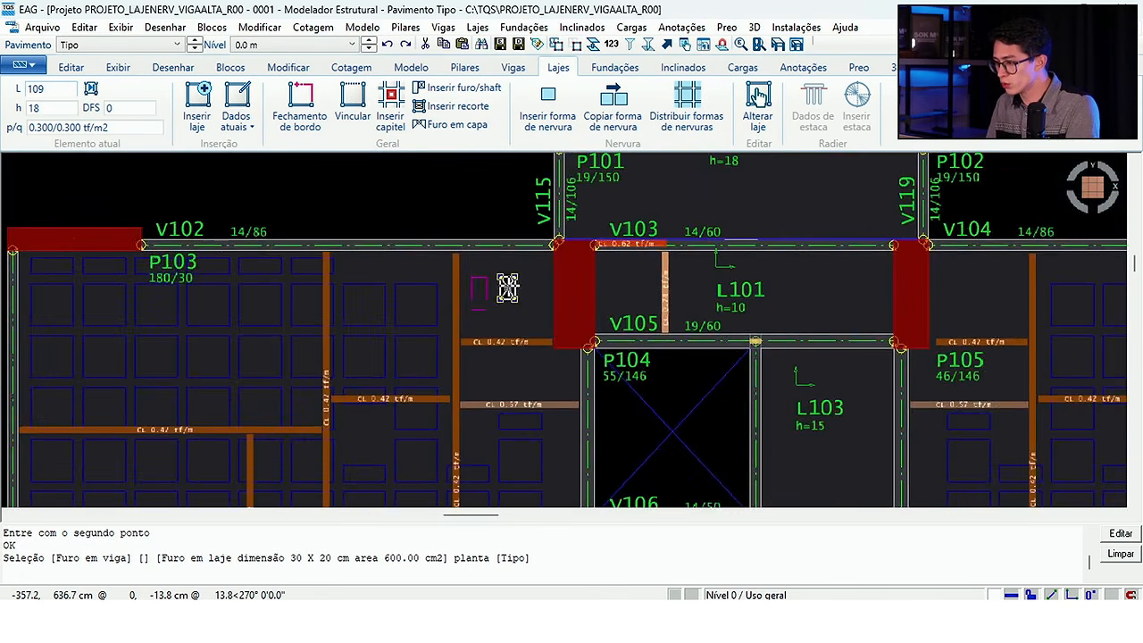
scroll(507, 285, "up", 5)
scroll(507, 285, "up", 1)
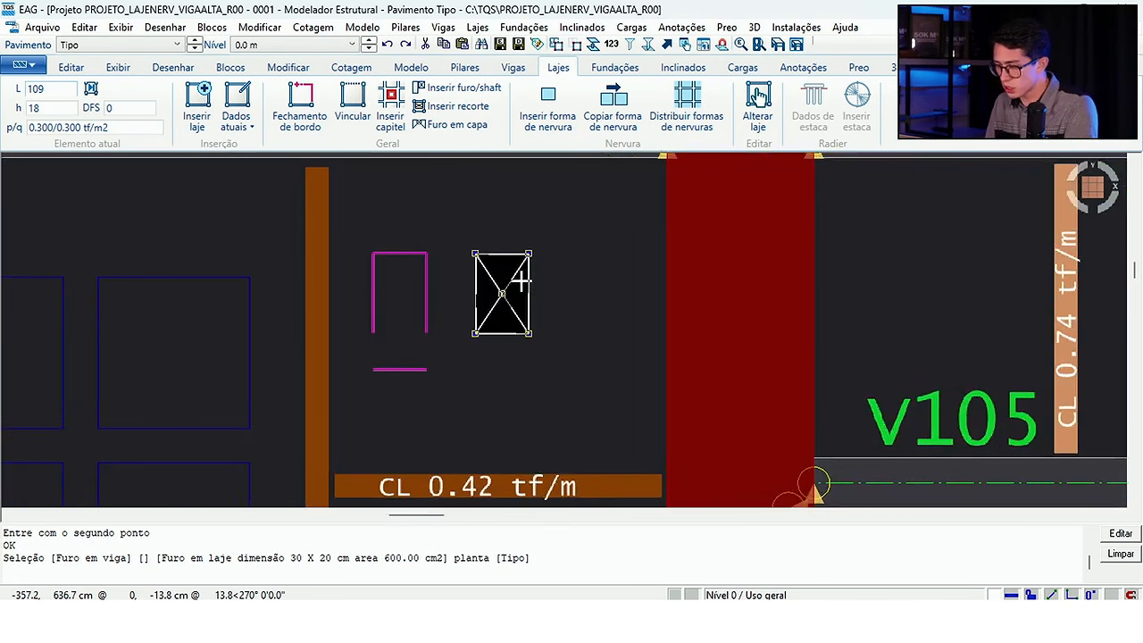
scroll(516, 284, "down", 2)
scroll(517, 281, "up", 3)
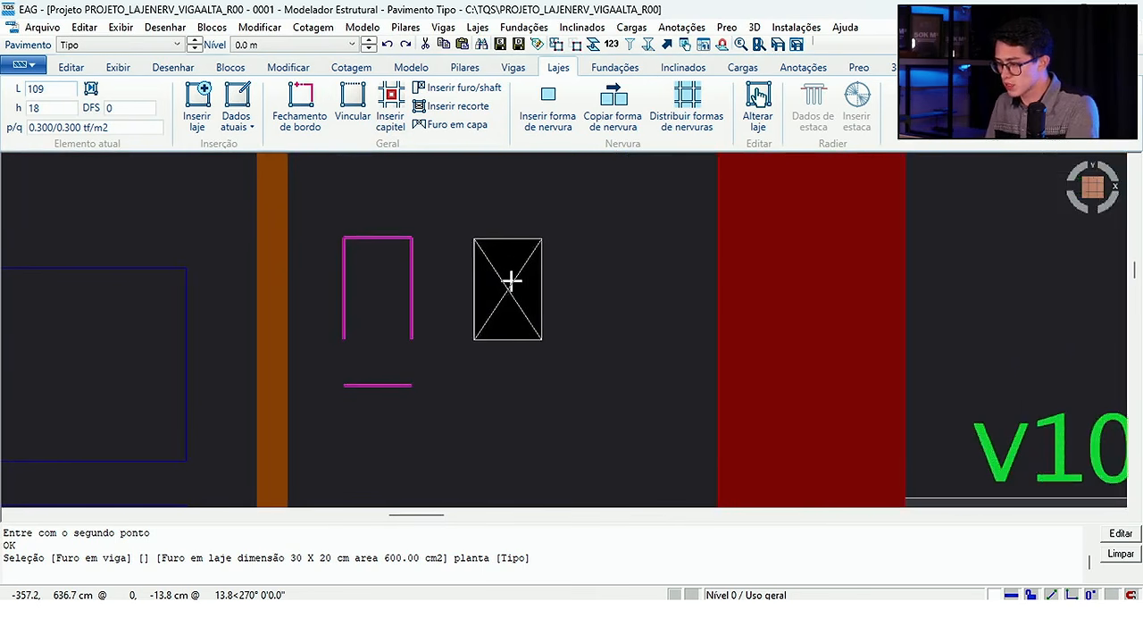
scroll(500, 286, "down", 3)
scroll(429, 250, "up", 1)
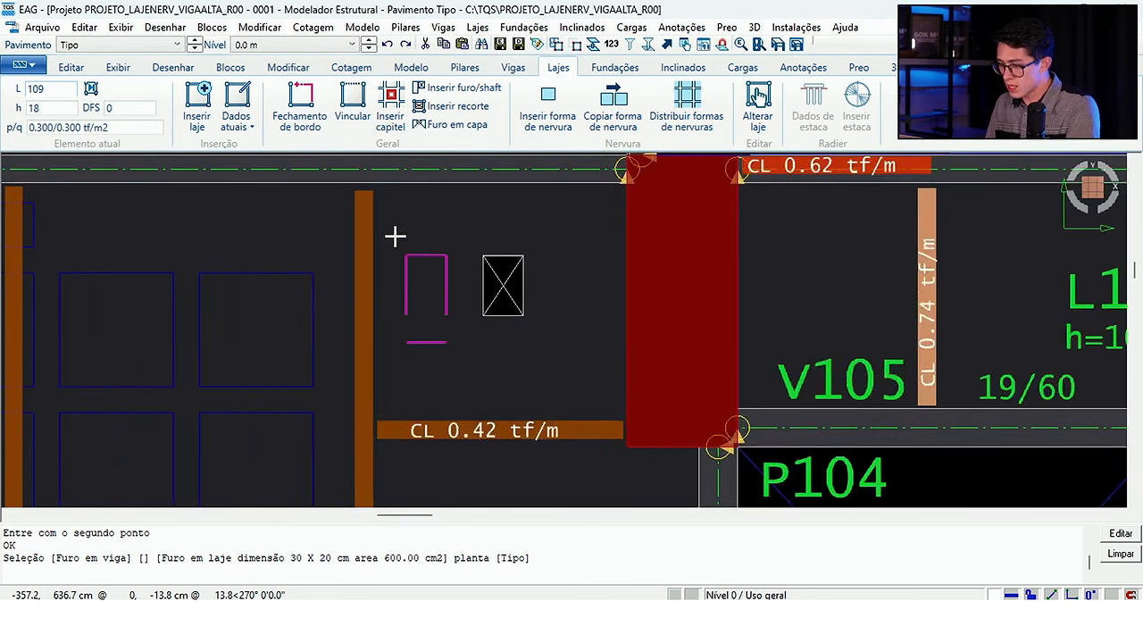
- Examine slab L102 and the vertical segments of the opened edge-closure outline by selecting them individually
left_click(396, 237)
key("Escape")
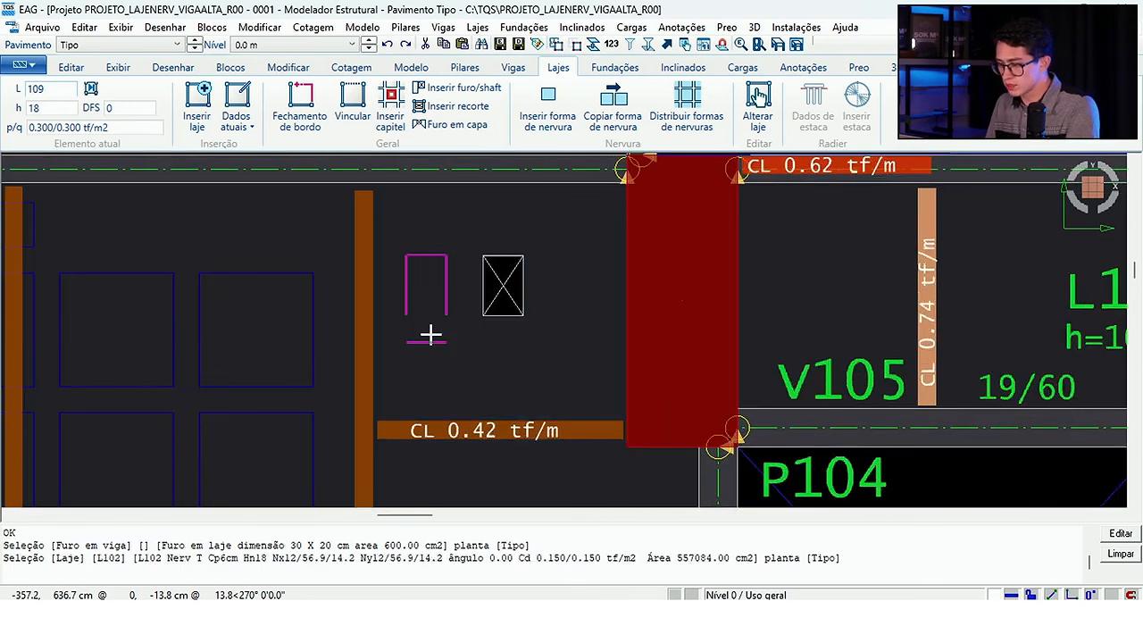
scroll(434, 324, "down", 1)
scroll(450, 300, "up", 1)
scroll(455, 299, "up", 1)
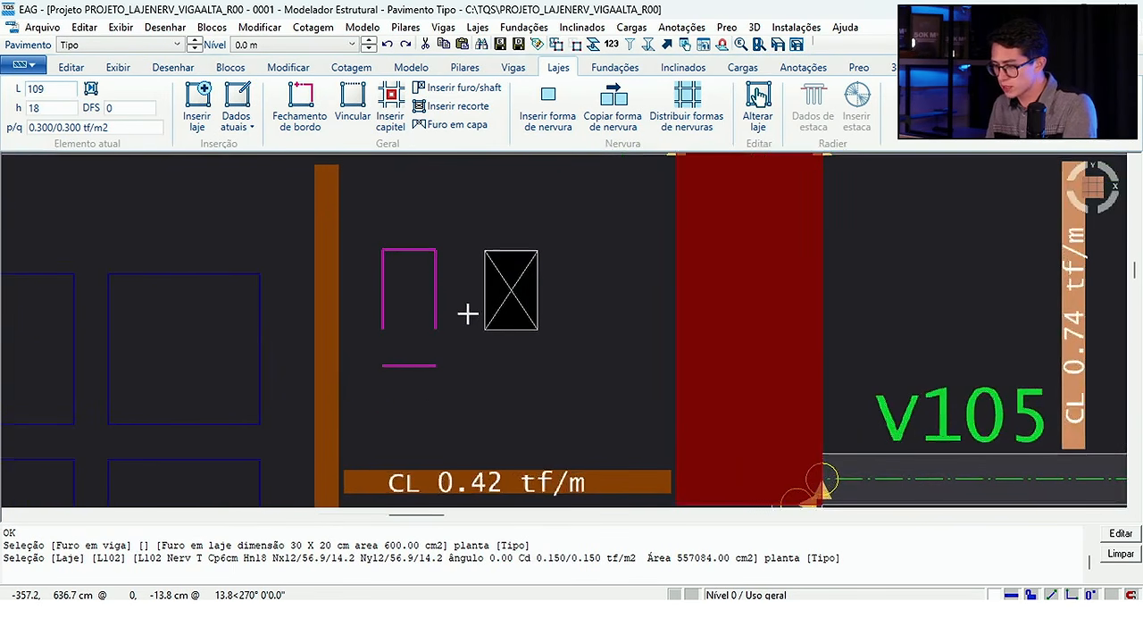
scroll(466, 316, "down", 2)
scroll(466, 313, "up", 1)
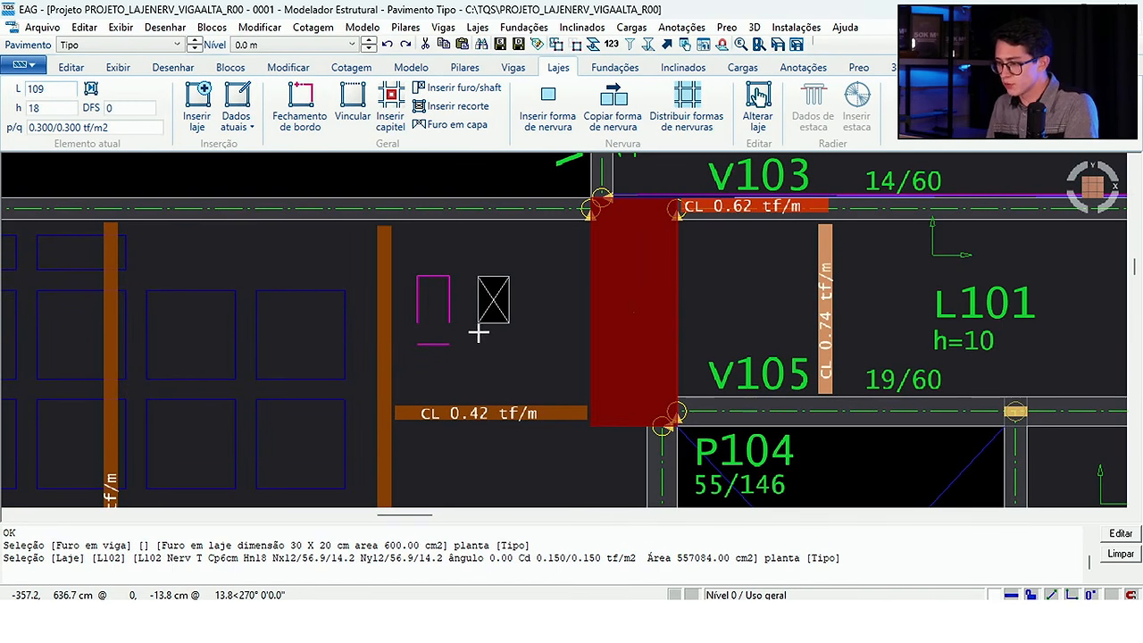
scroll(468, 304, "down", 2)
scroll(471, 301, "up", 1)
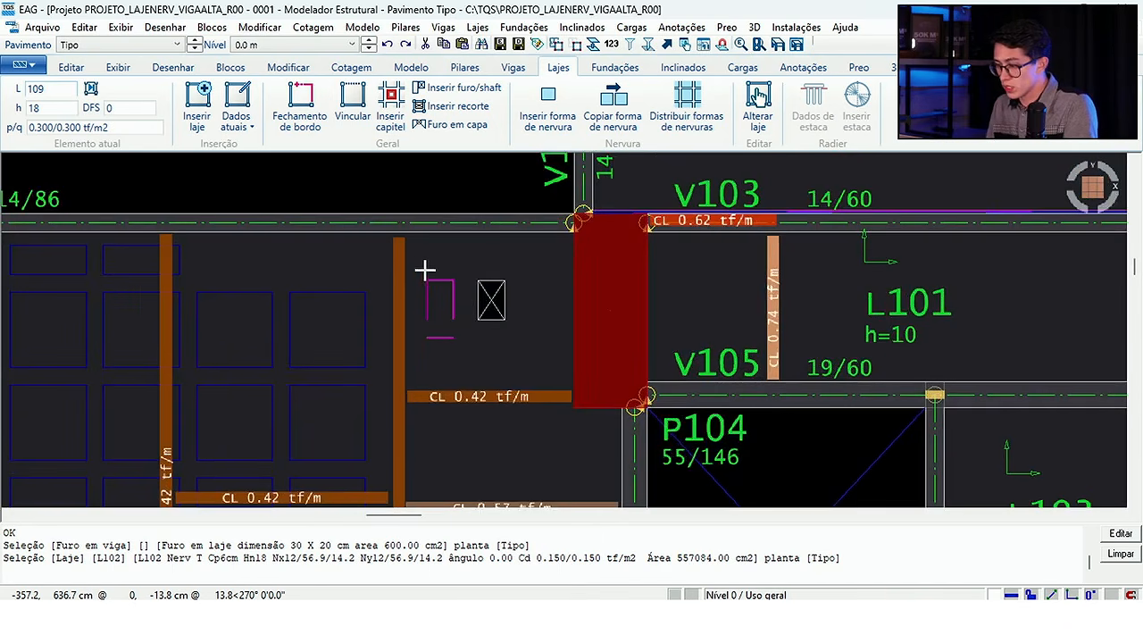
left_click(453, 299)
left_click(427, 299)
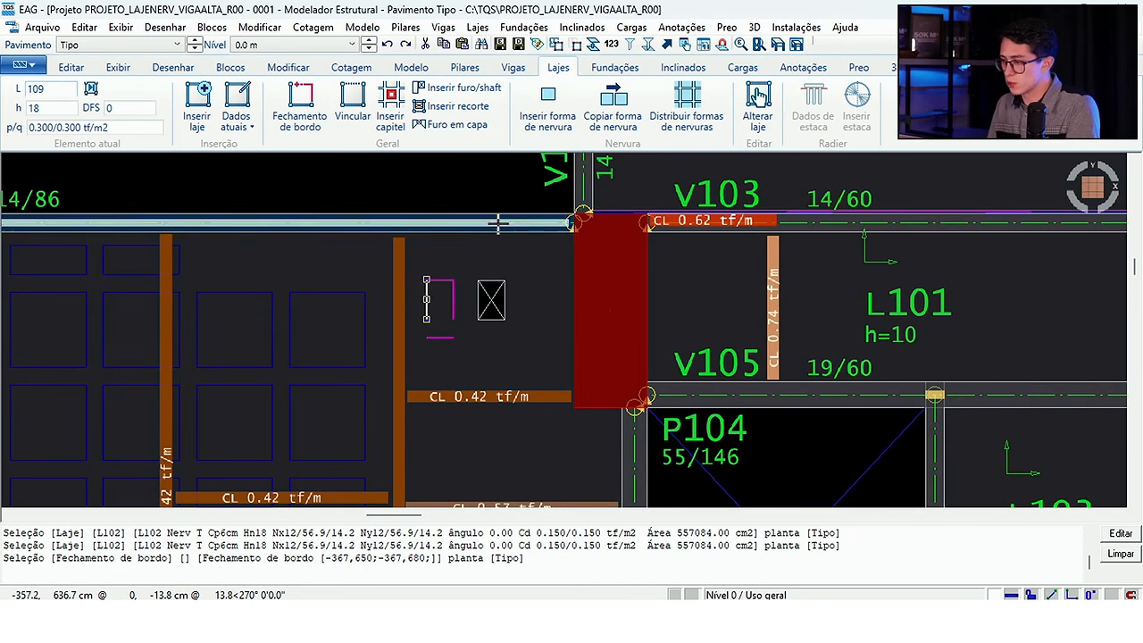
key("Escape")
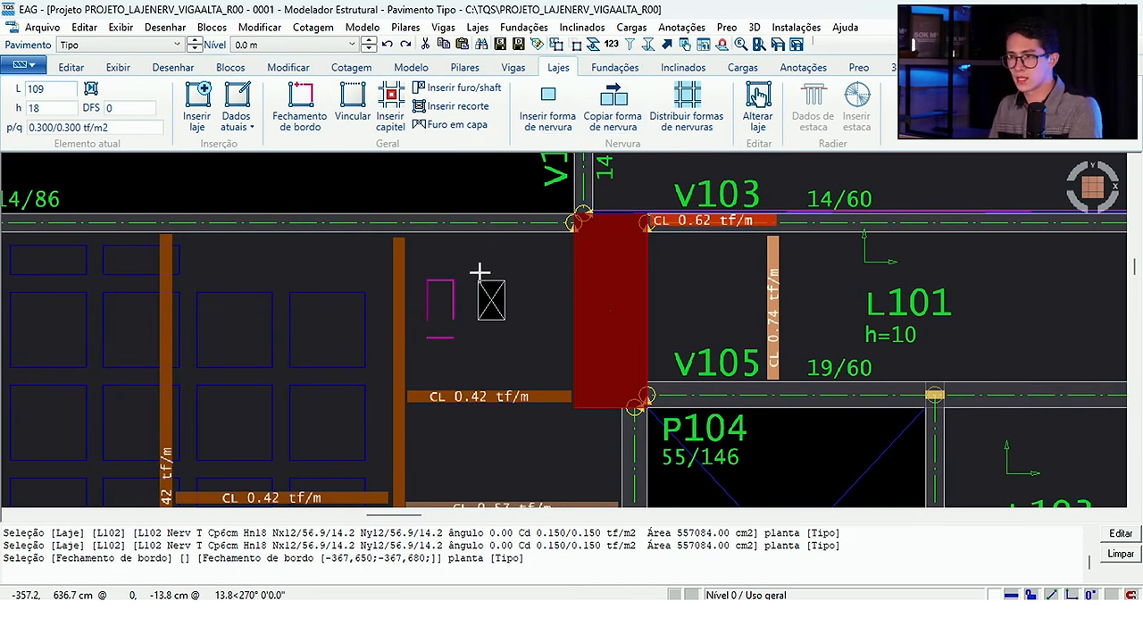
- Open the beam hole data and set a rectangular hole's height to 20 cm
mouse_move(479, 271)
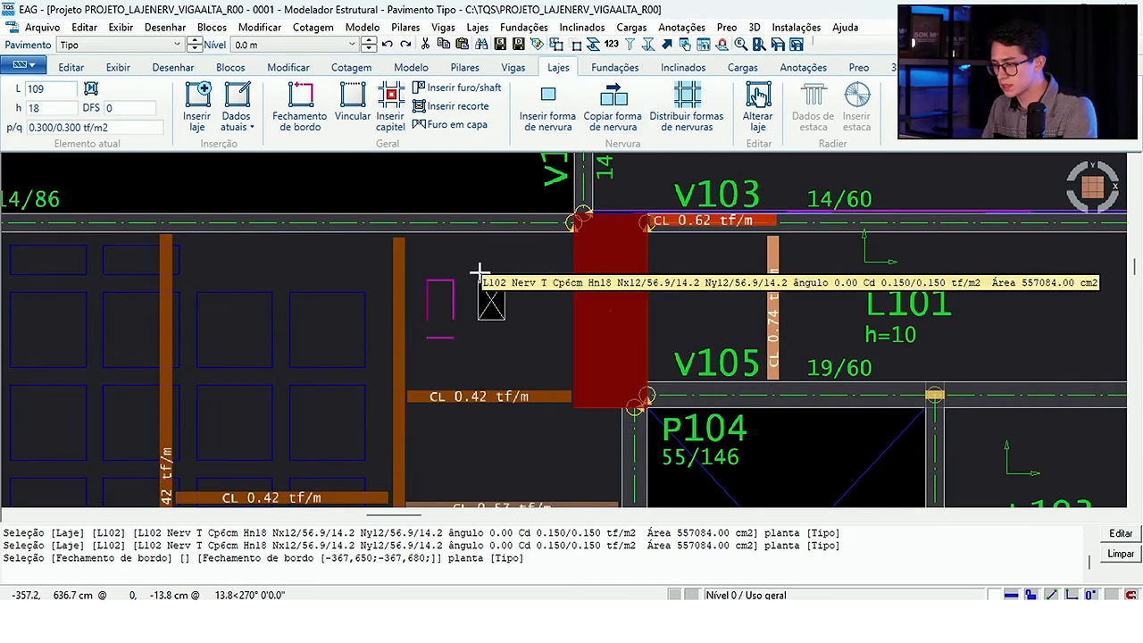
scroll(479, 271, "down", 3)
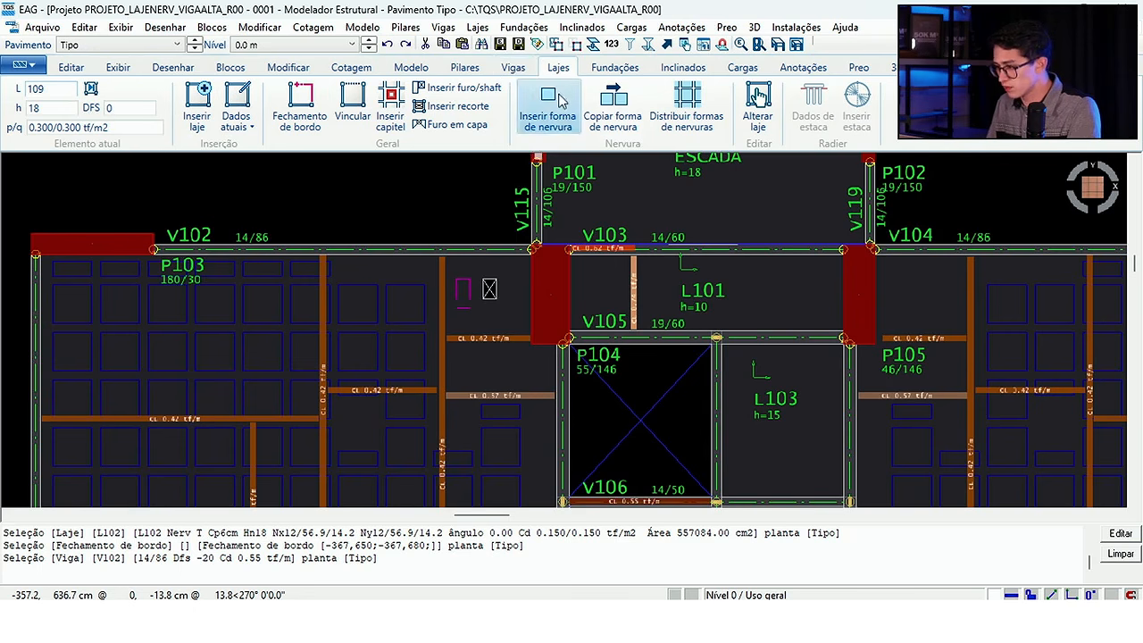
left_click(514, 68)
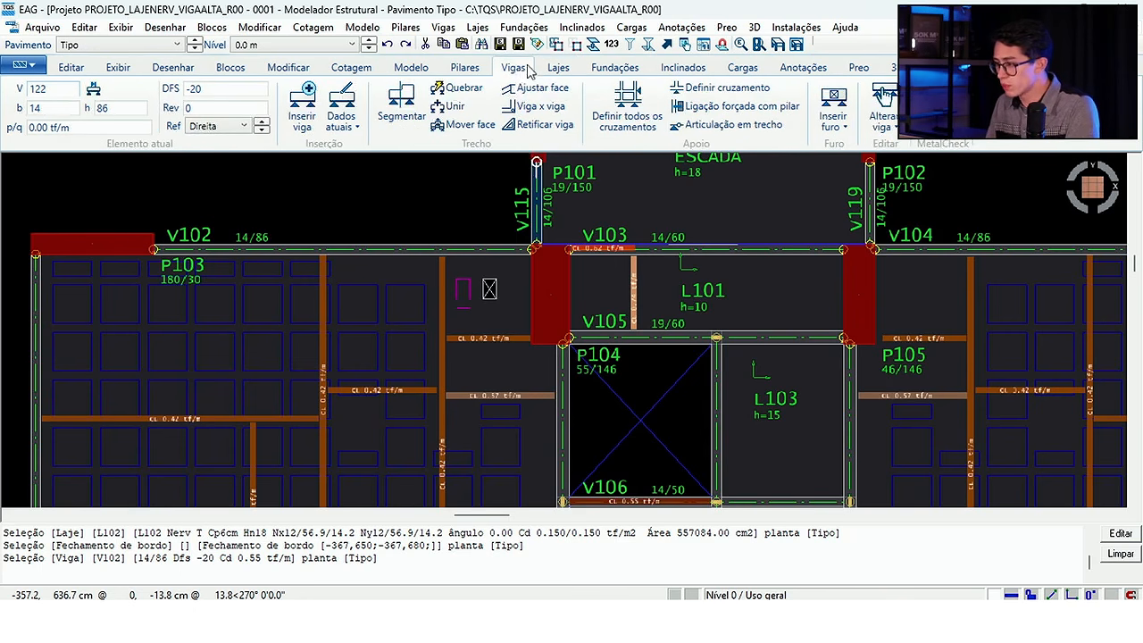
left_click(836, 123)
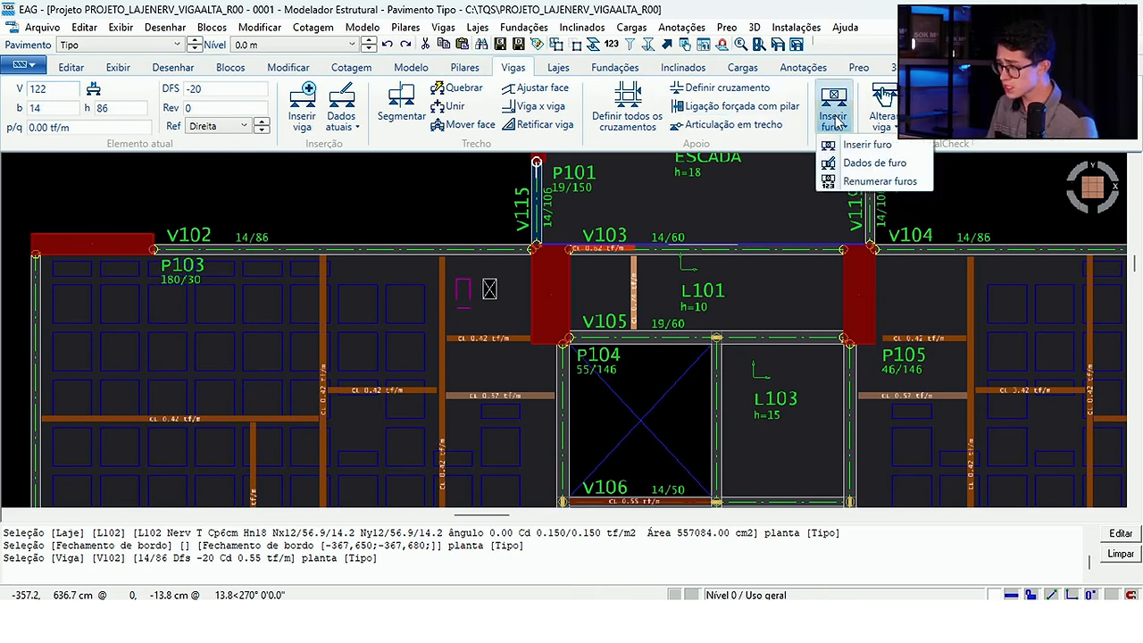
left_click(844, 164)
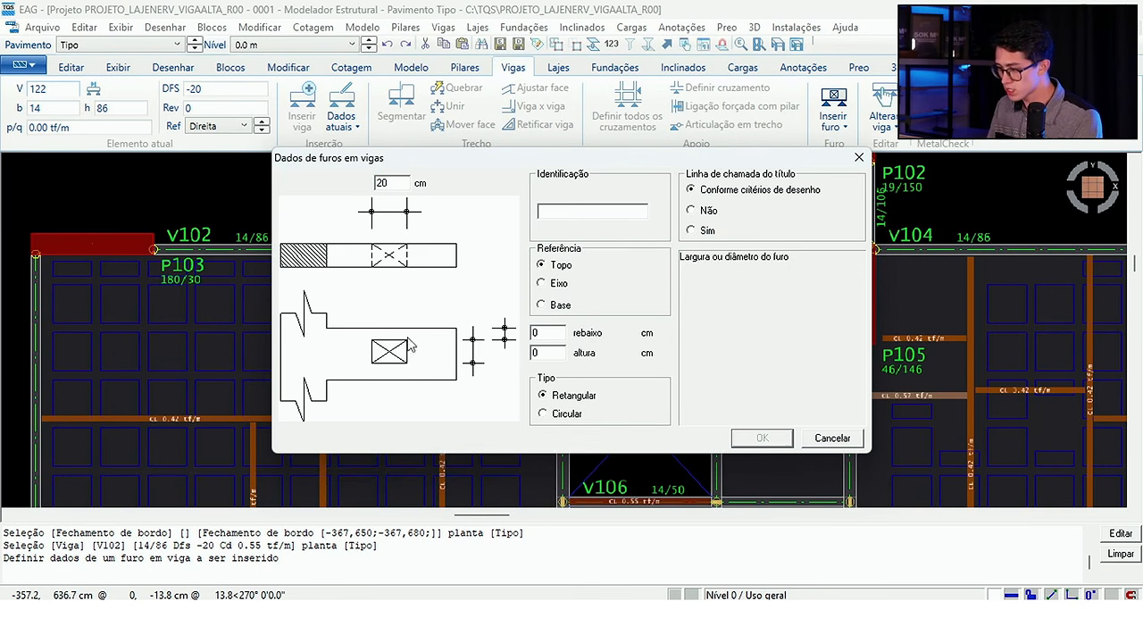
left_click(539, 354)
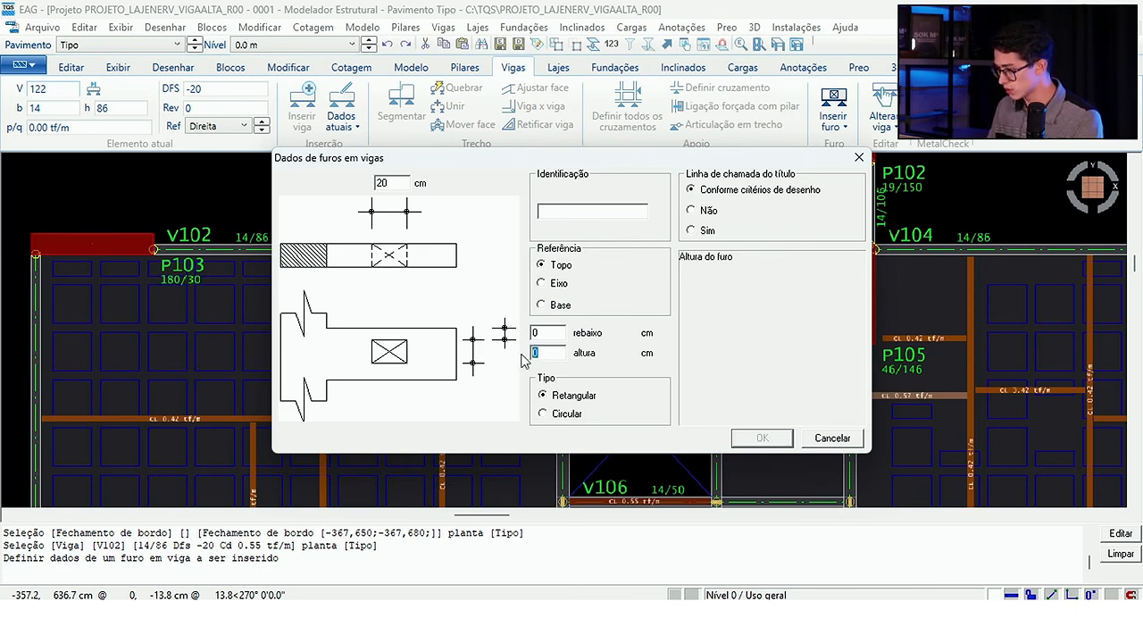
left_click(544, 334)
left_click(549, 353)
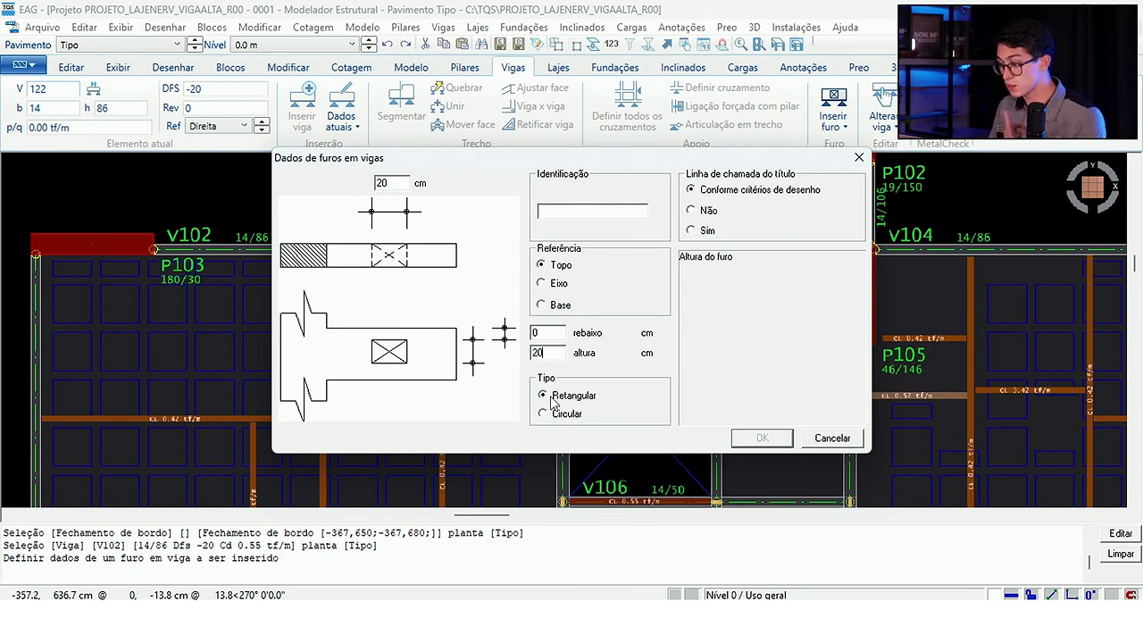
- Define the beam hole as circular with a 30 cm diameter, referenced to the beam's top with a 40 cm offset
left_click(545, 415)
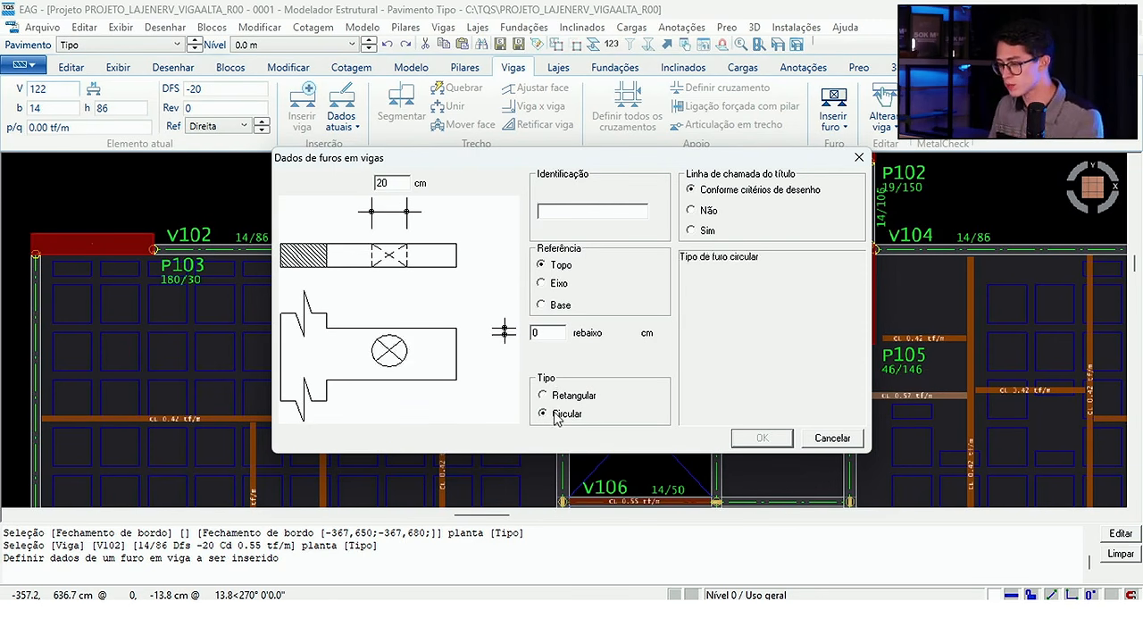
double_click(390, 184)
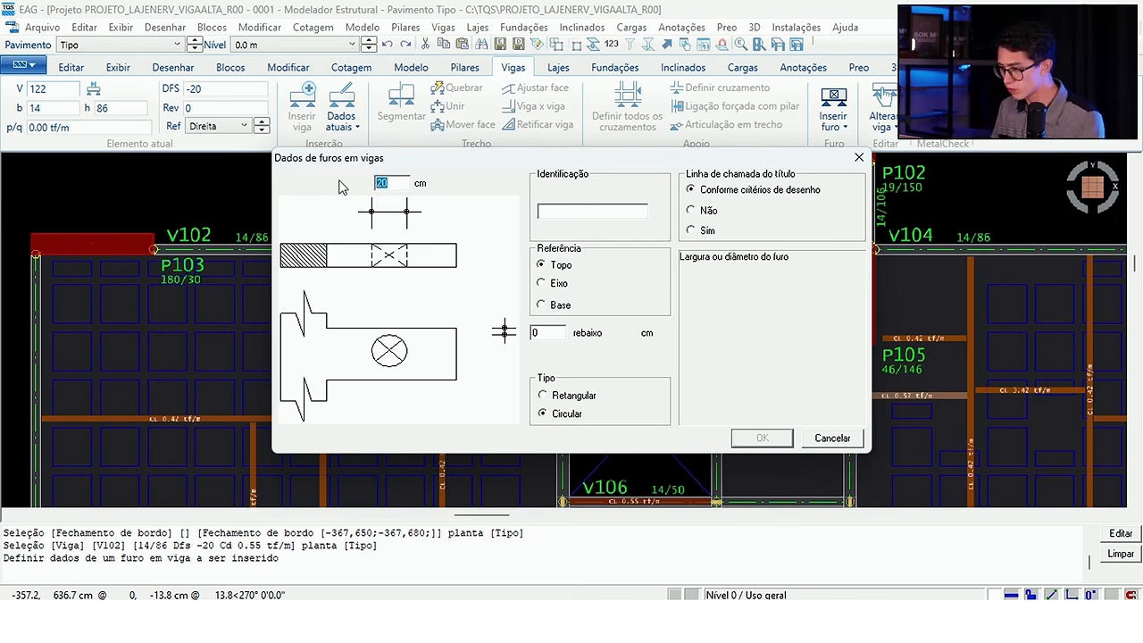
double_click(533, 332)
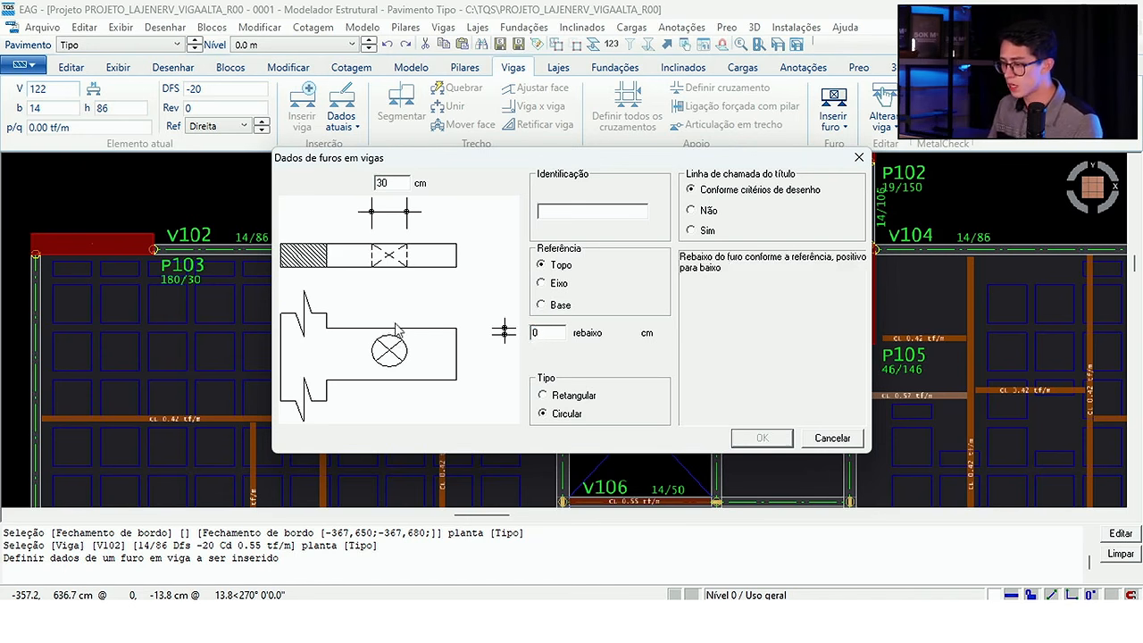
left_click(542, 283)
left_click(541, 305)
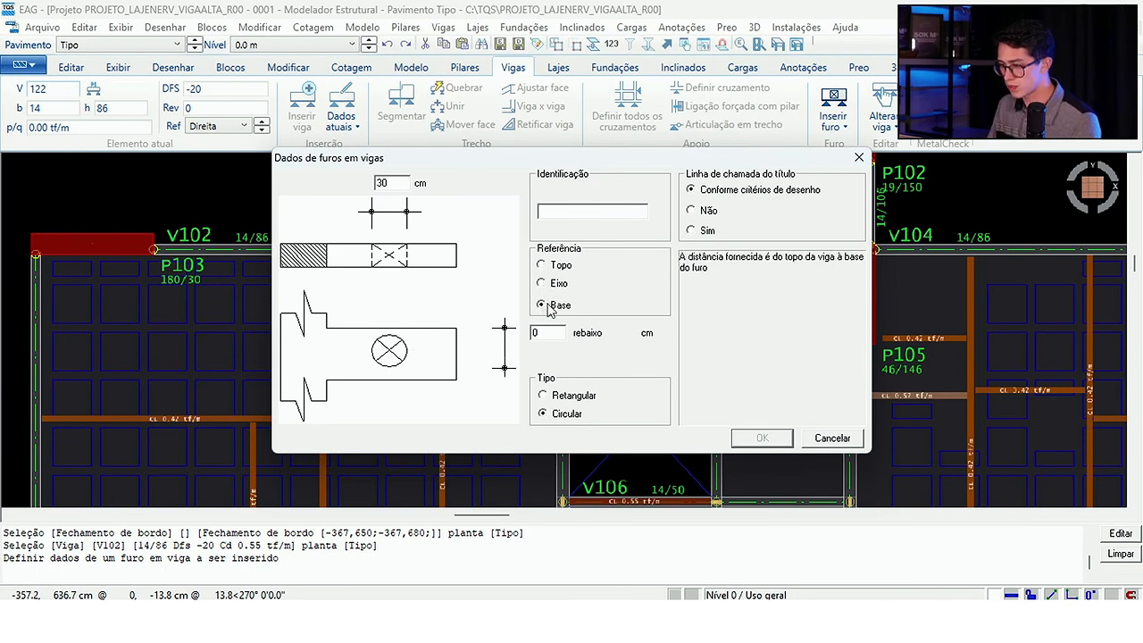
left_click(541, 265)
double_click(547, 332)
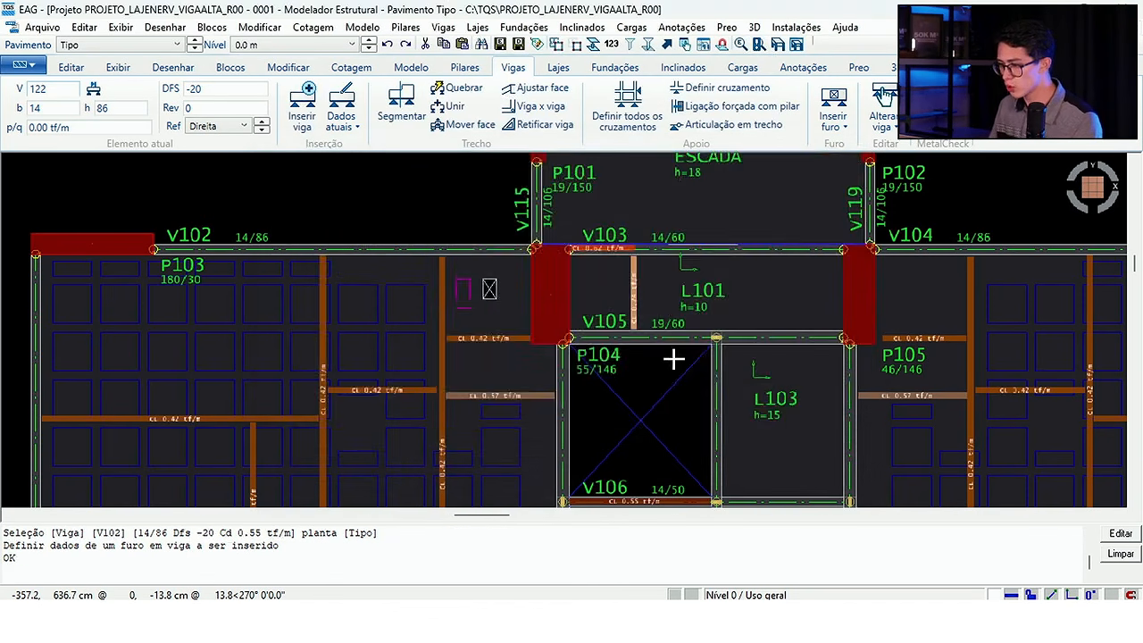
- Insert the circular hole in beam V102, partway along the span between P103 and P104
scroll(548, 360, "down", 3)
scroll(510, 345, "up", 3)
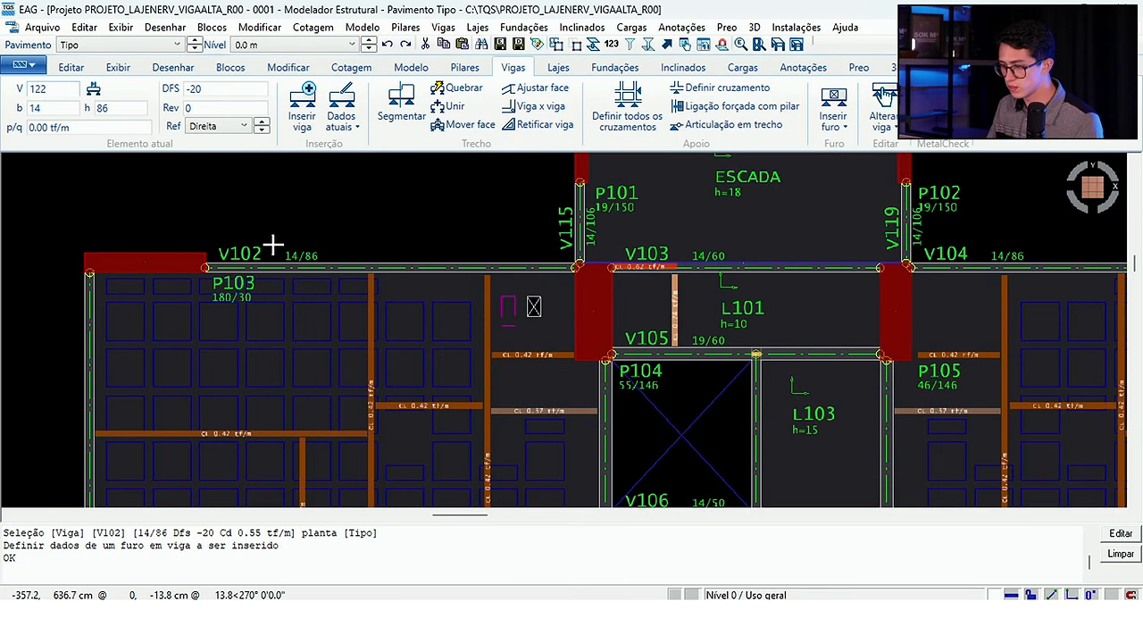
left_click(833, 125)
left_click(858, 145)
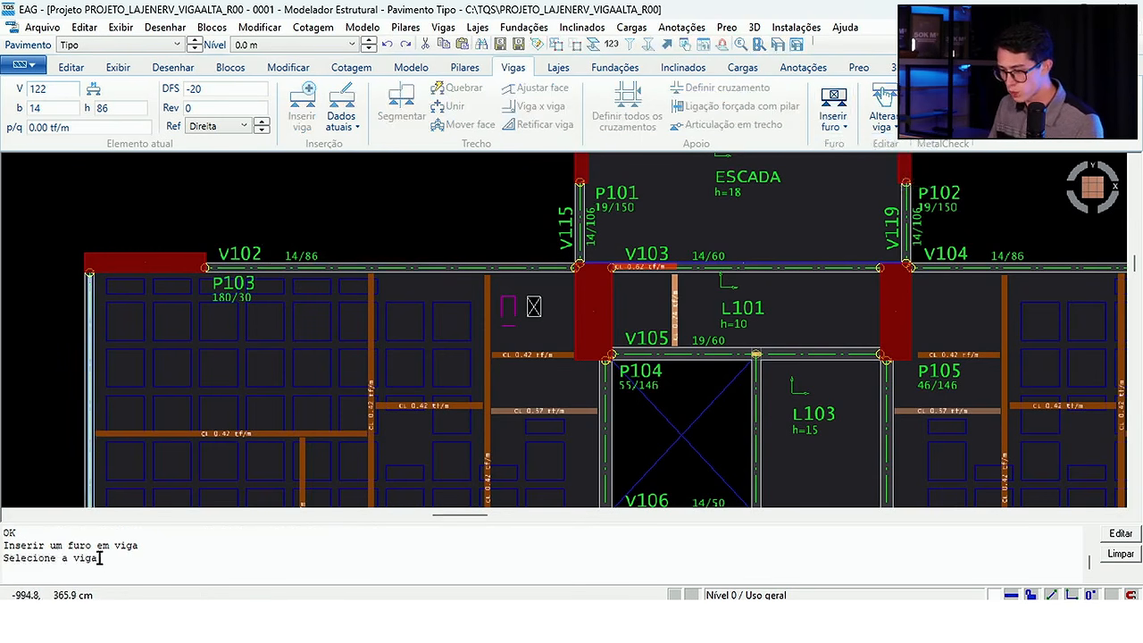
scroll(279, 257, "down", 3)
scroll(277, 258, "up", 4)
left_click(246, 251)
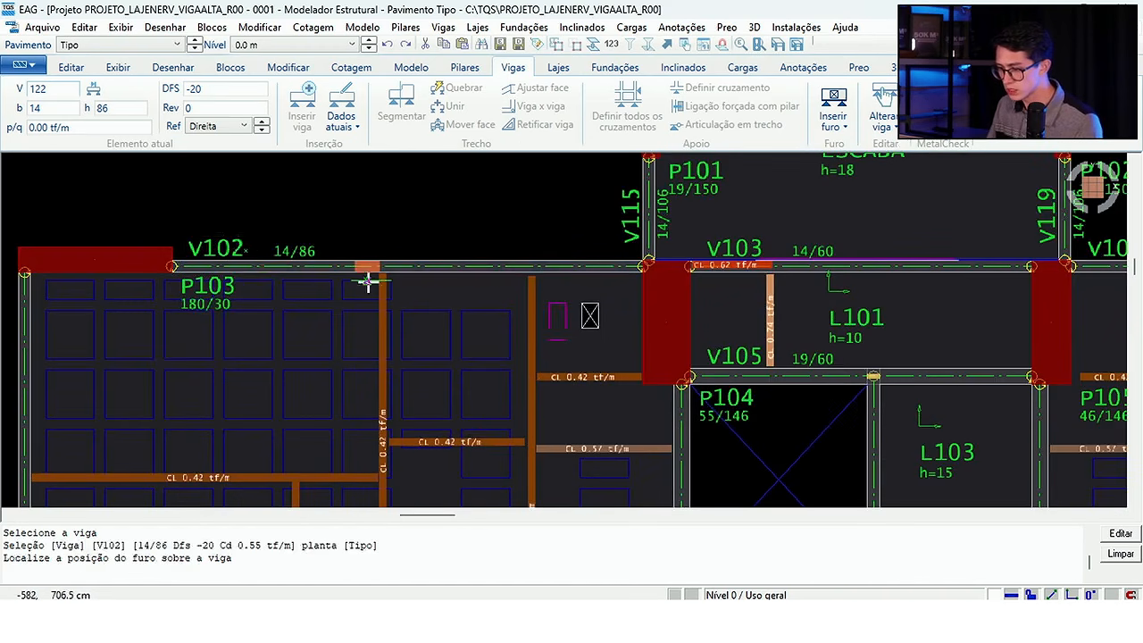
scroll(368, 284, "up", 2)
left_click(369, 267)
scroll(378, 256, "down", 3)
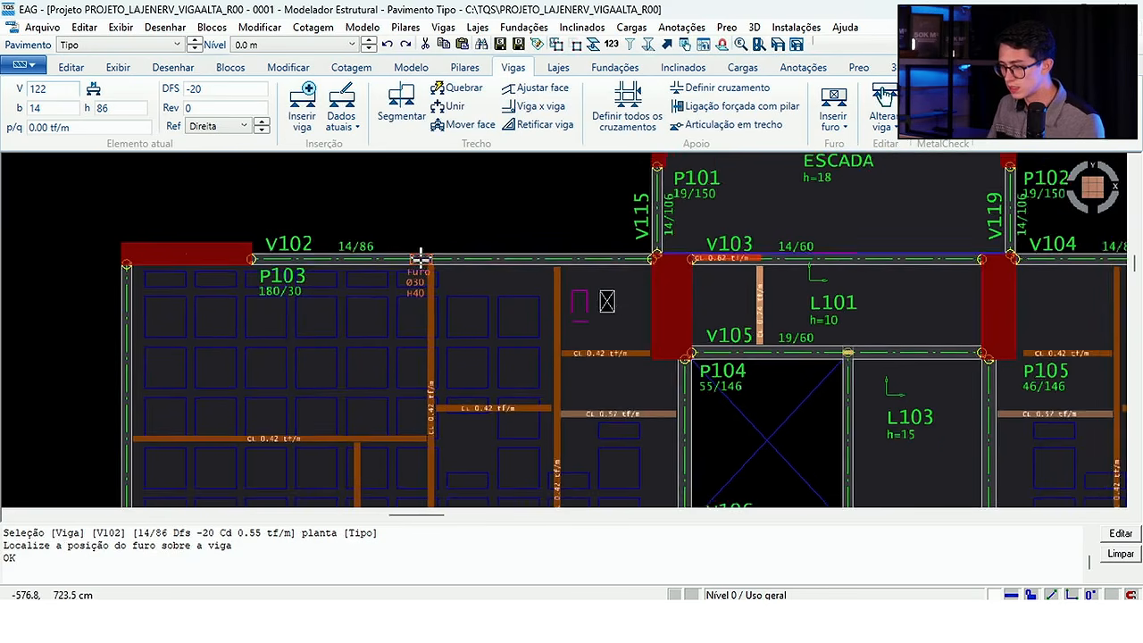
- Select the circular hole in beam V102 and examine its symbol and label
scroll(419, 259, "up", 3)
left_click(397, 251)
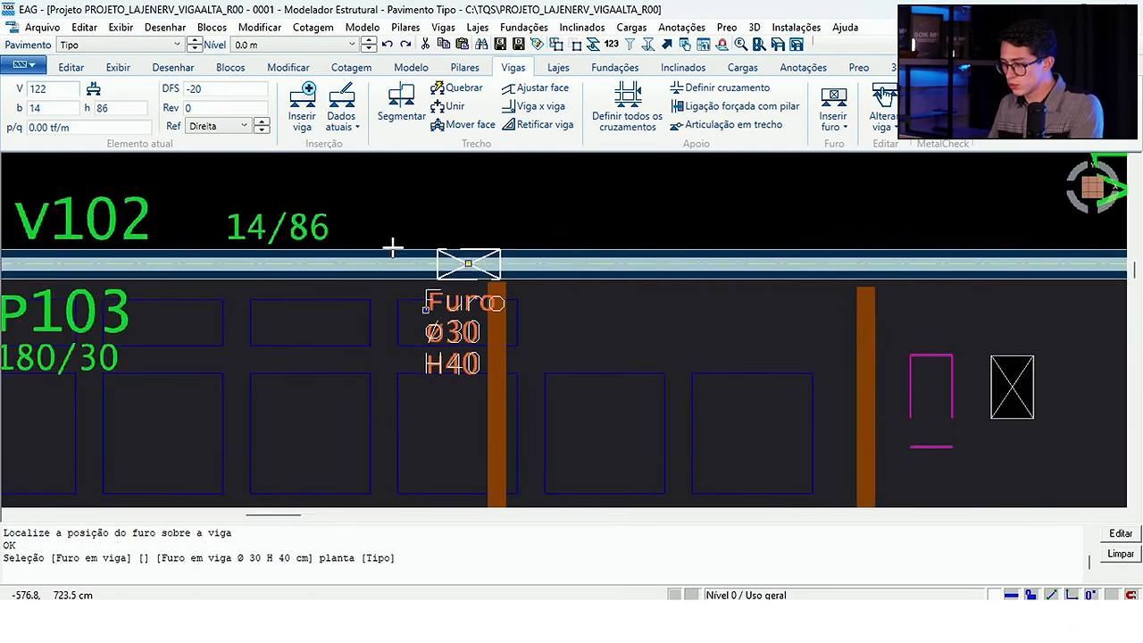
scroll(503, 258, "down", 3)
scroll(523, 255, "up", 2)
scroll(513, 252, "down", 2)
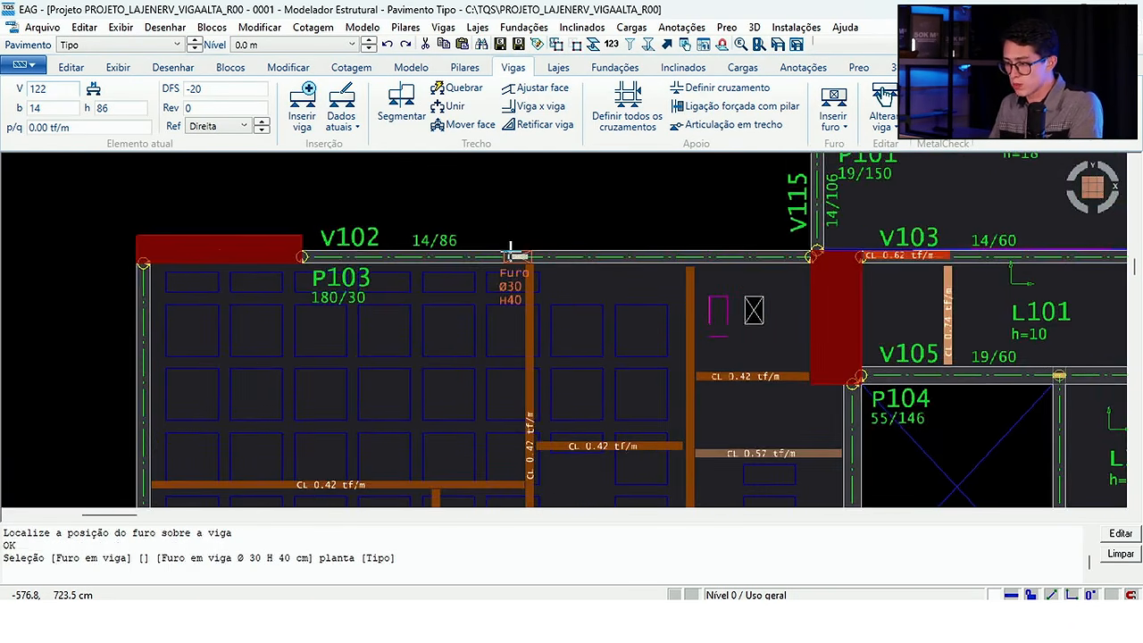
scroll(511, 250, "up", 2)
left_click(525, 256)
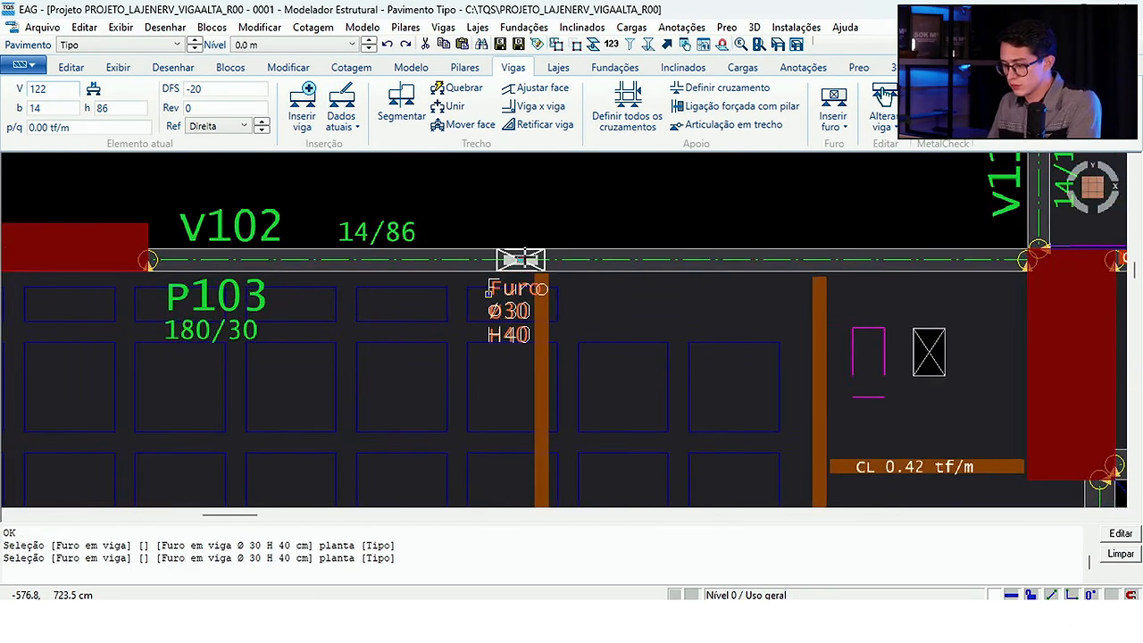
left_click(523, 259)
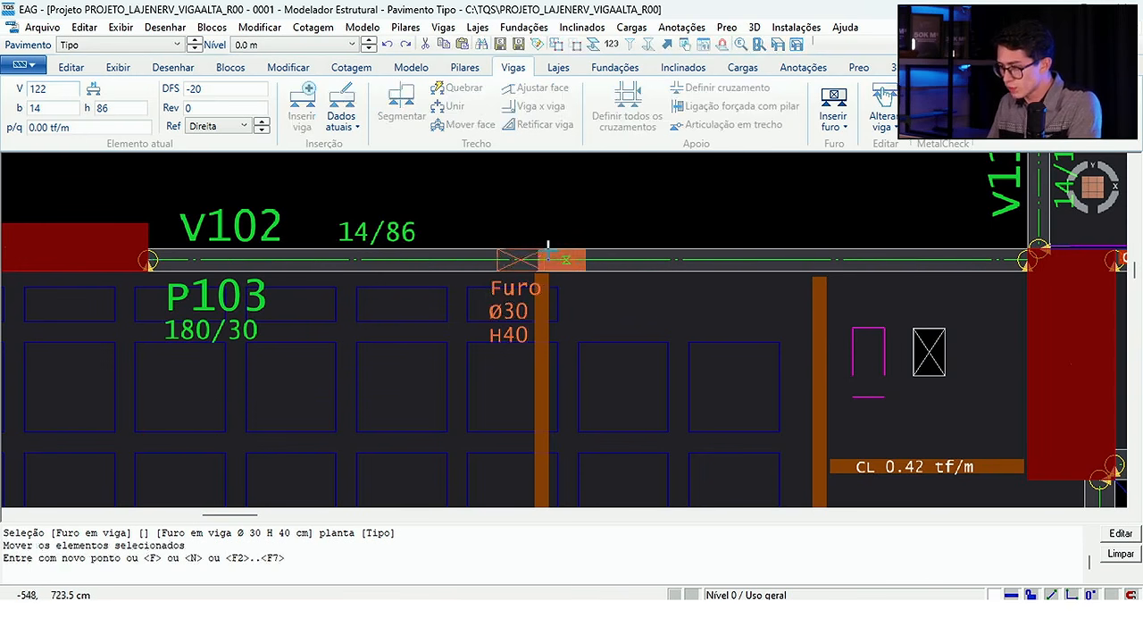
left_click(522, 264)
key("Escape")
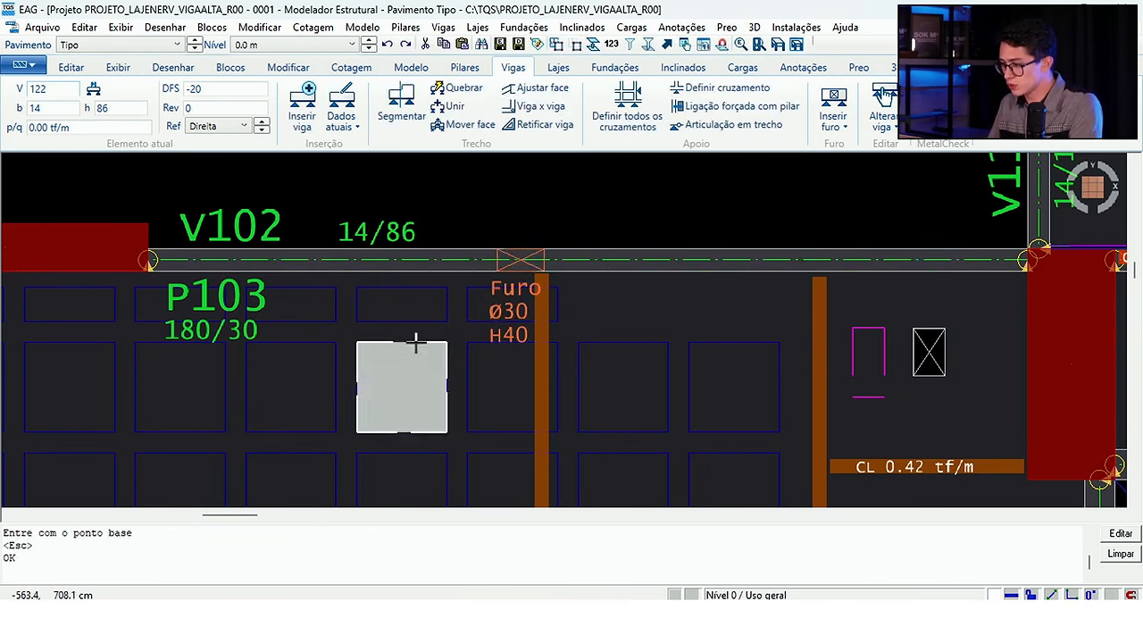
- Move the V102 beam hole by its center, in orthogonal mode, to 250 cm from the face of column P103
scroll(553, 284, "down", 3)
scroll(477, 295, "up", 2)
scroll(476, 295, "down", 2)
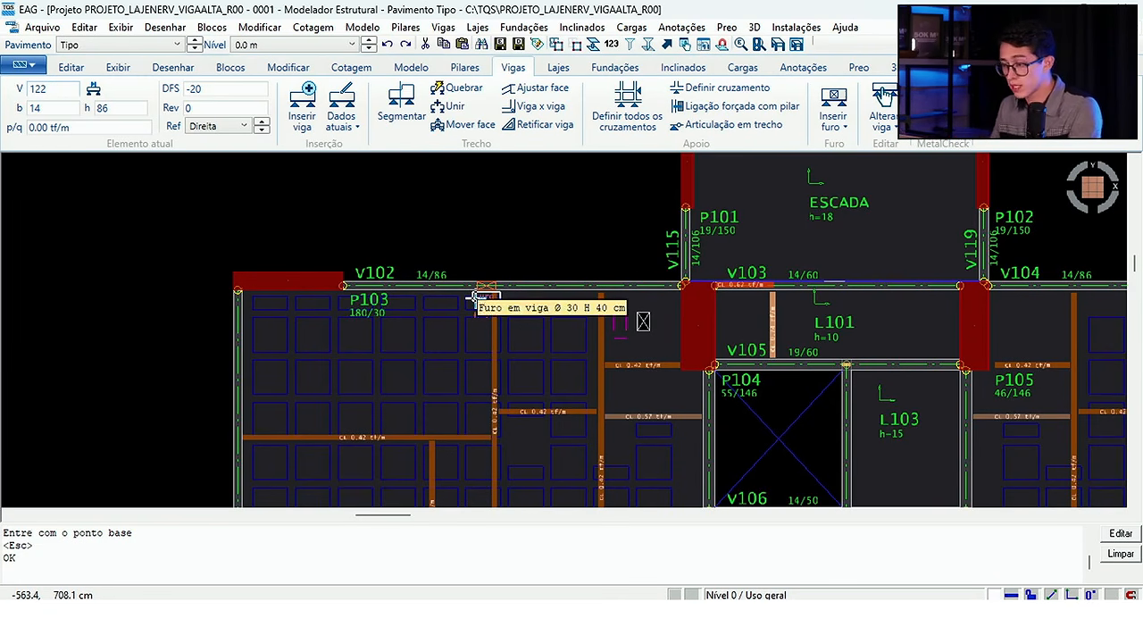
scroll(477, 286, "up", 3)
scroll(475, 275, "up", 1)
left_click(506, 288)
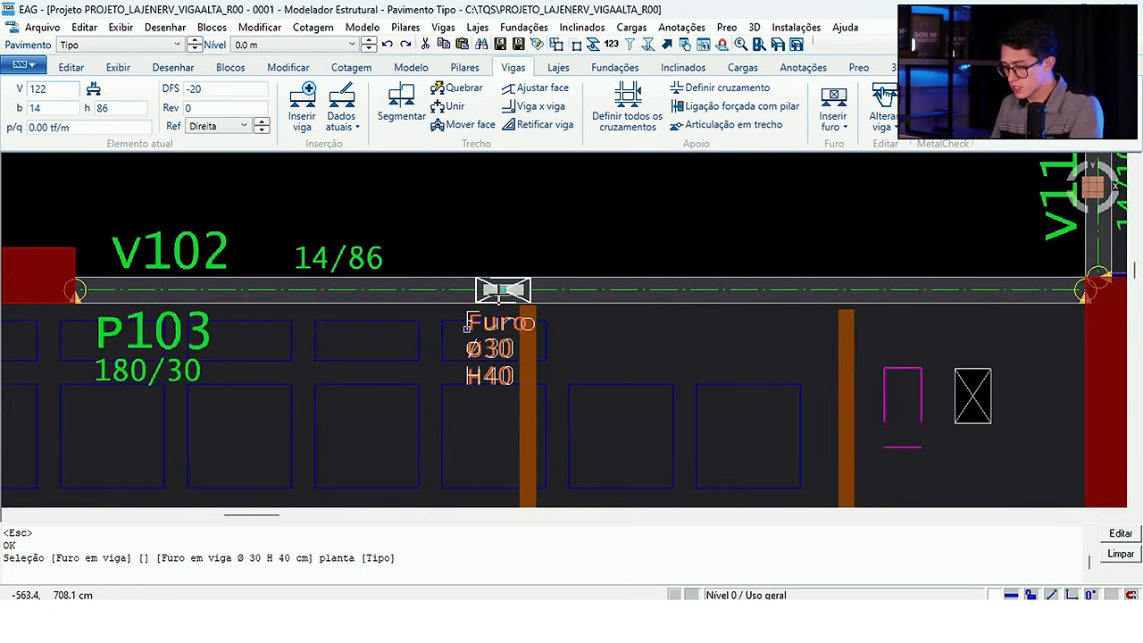
left_click(510, 288)
left_click(504, 288)
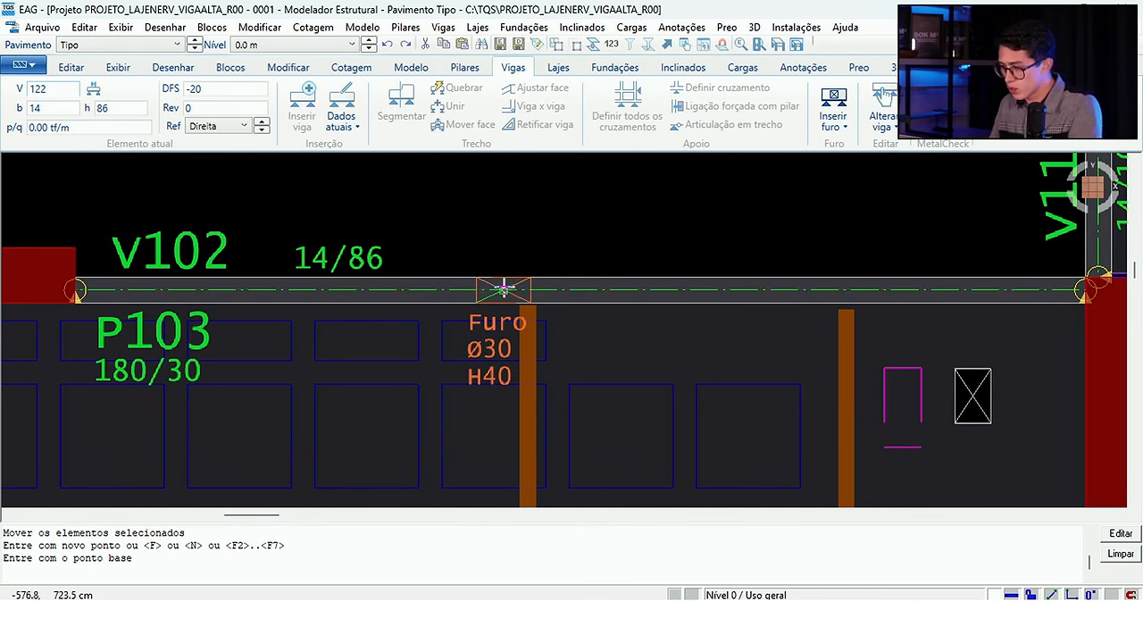
left_click(504, 288)
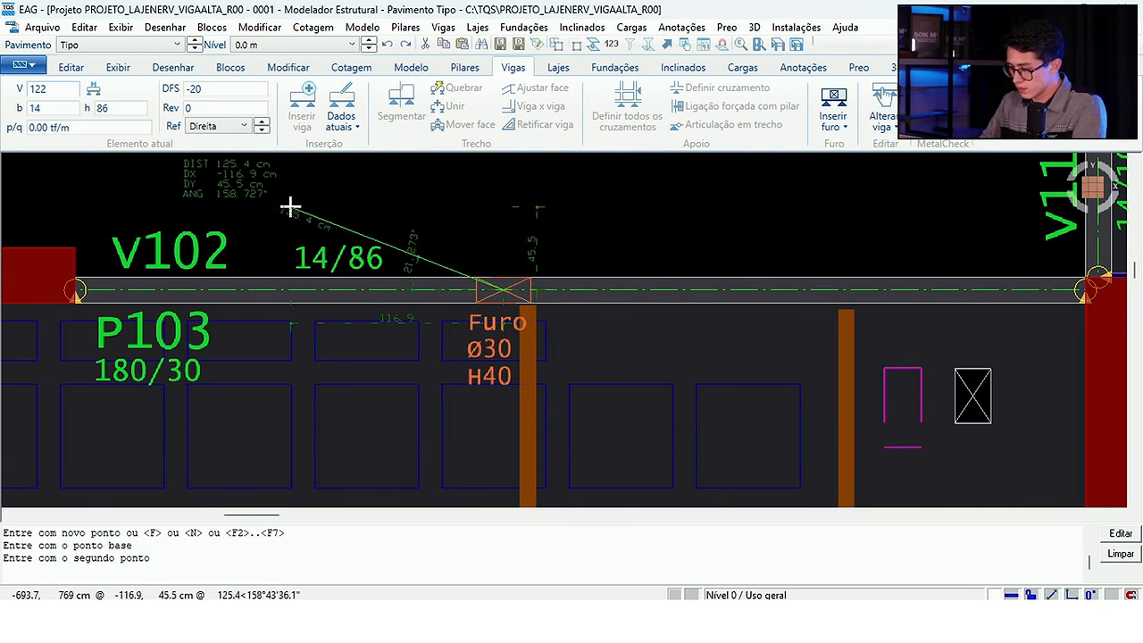
key("F8")
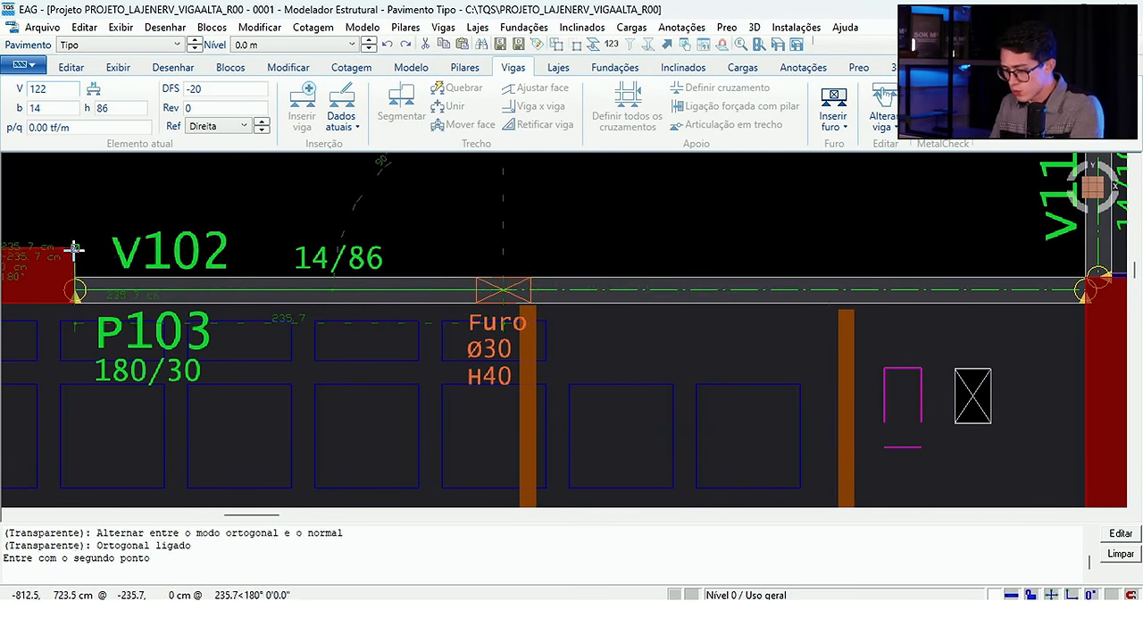
scroll(75, 248, "down", 2)
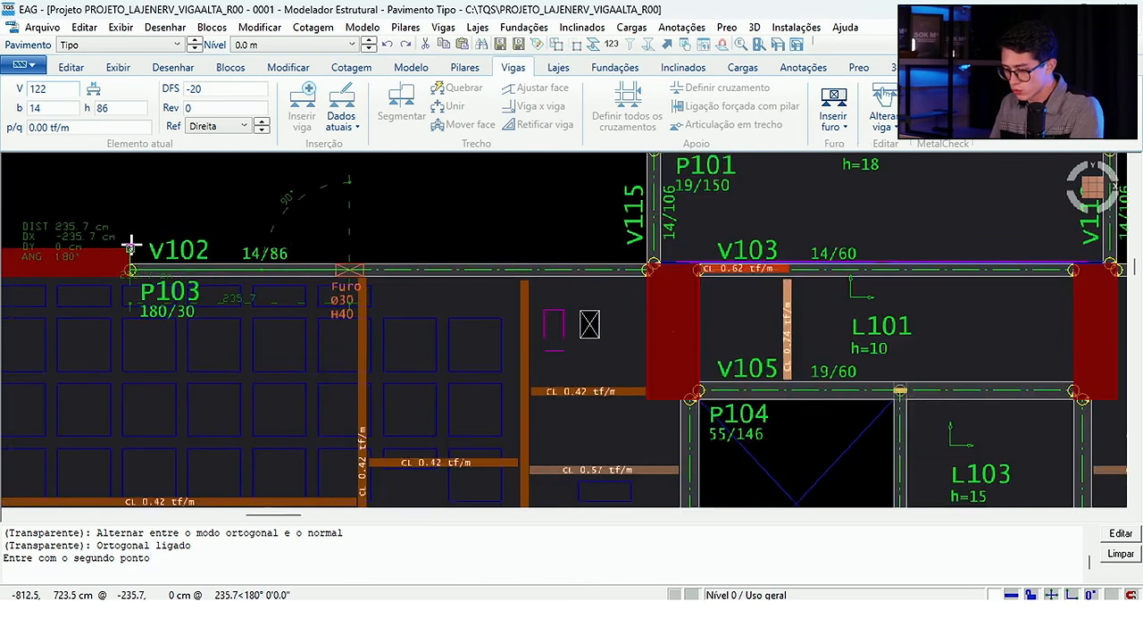
key("a")
left_click(130, 246)
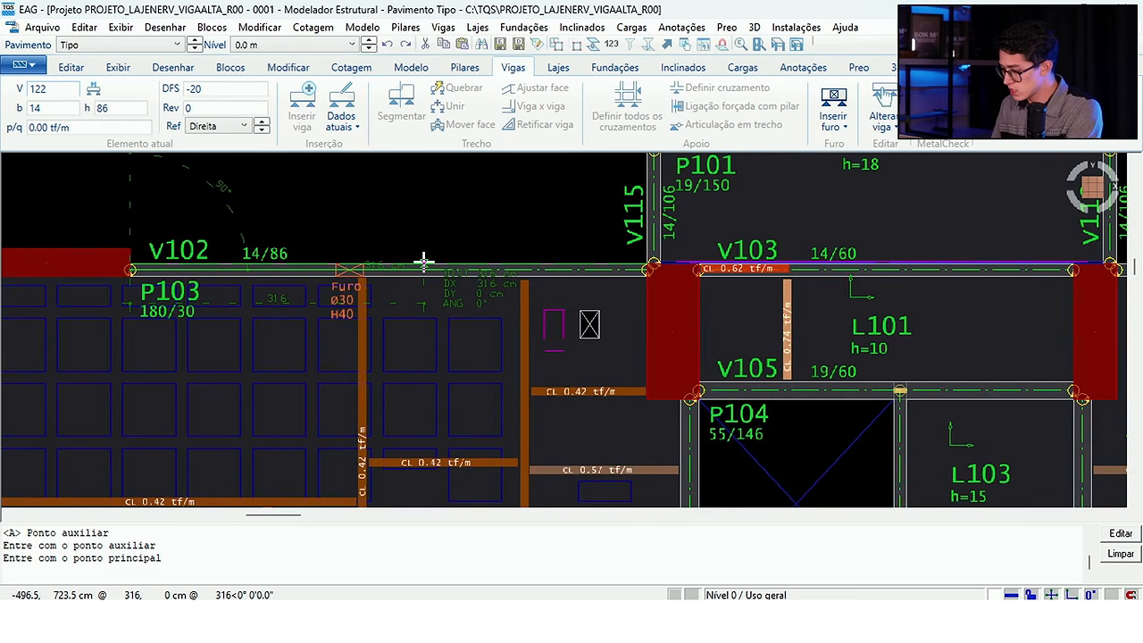
type("250")
key("Return")
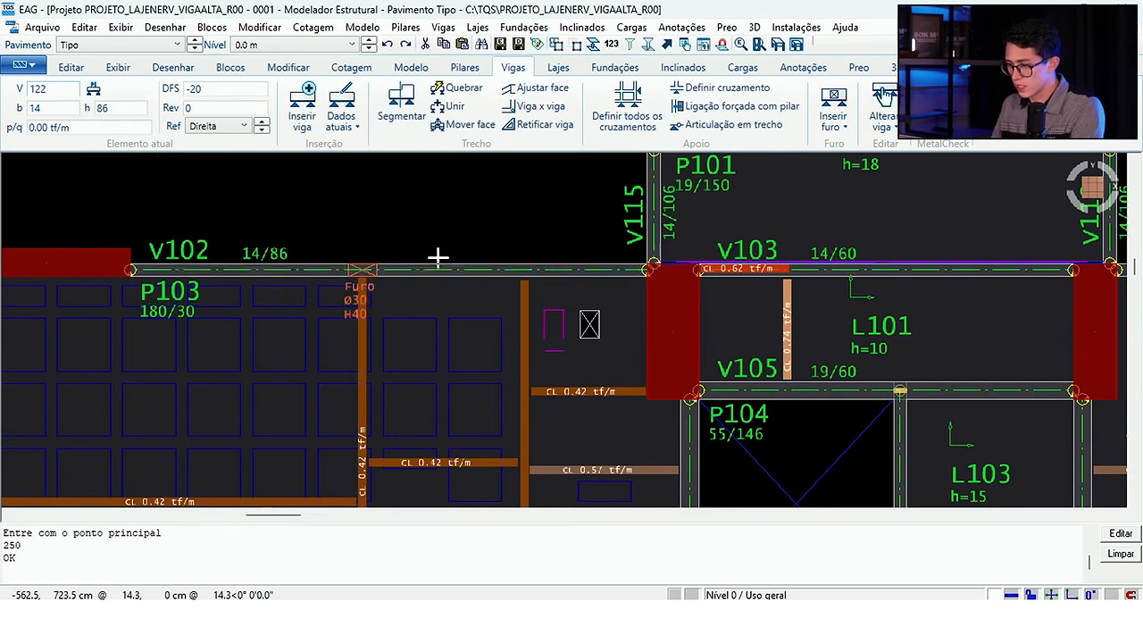
- Add a horizontal linear dimension above beam V102 from the face of column P103 to the hole's center
scroll(437, 257, "up", 2)
left_click(448, 258)
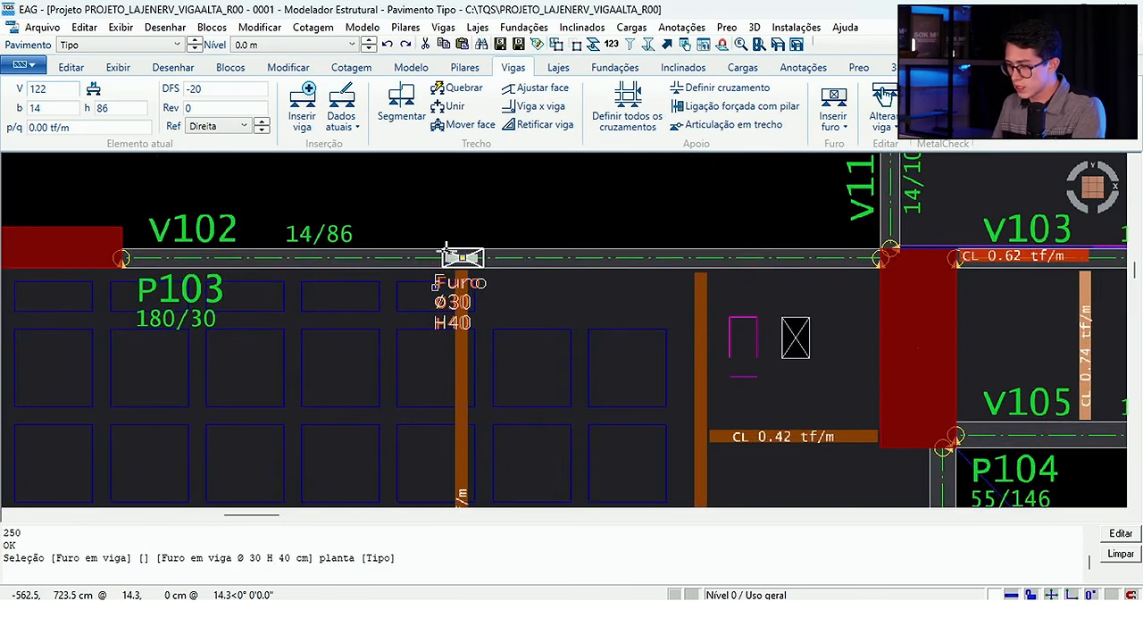
scroll(446, 257, "down", 2)
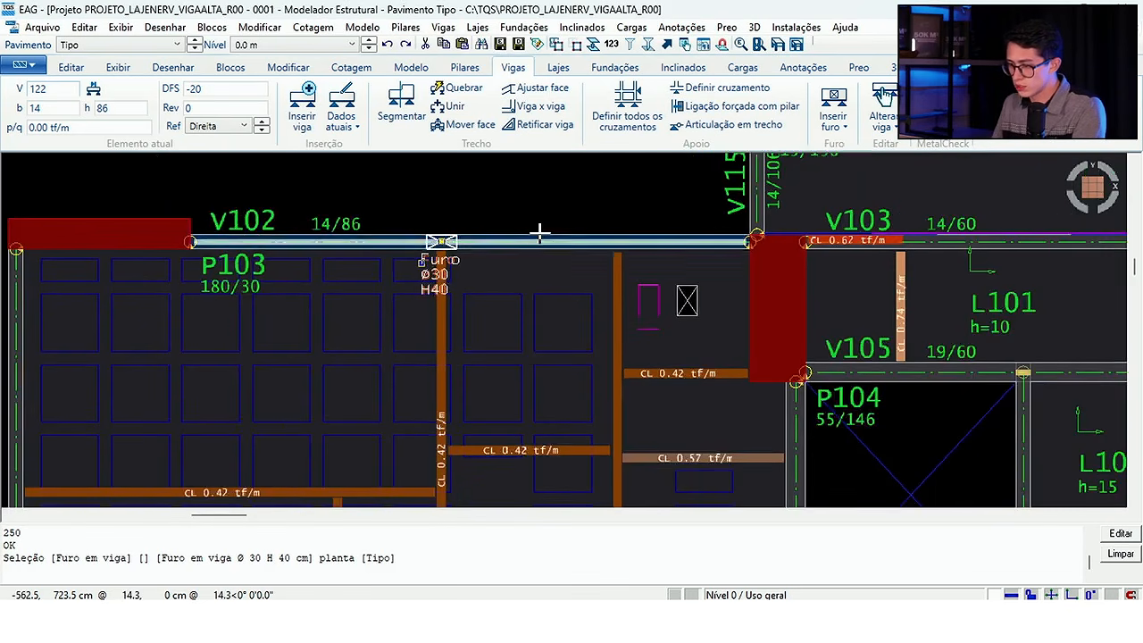
left_click(349, 68)
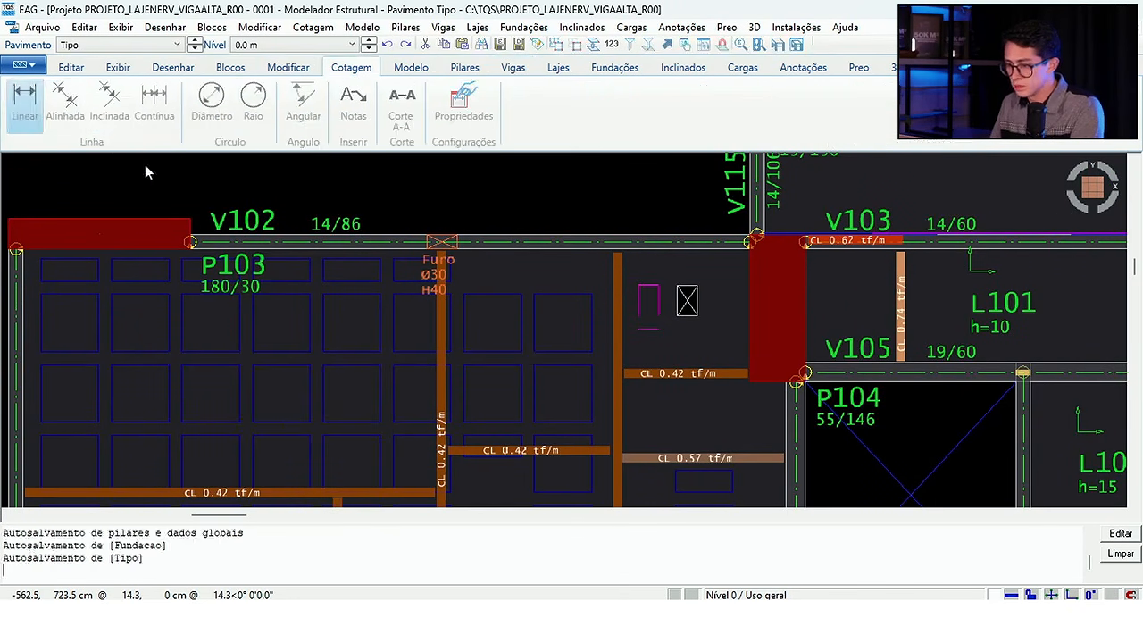
left_click(187, 222)
scroll(444, 242, "up", 1)
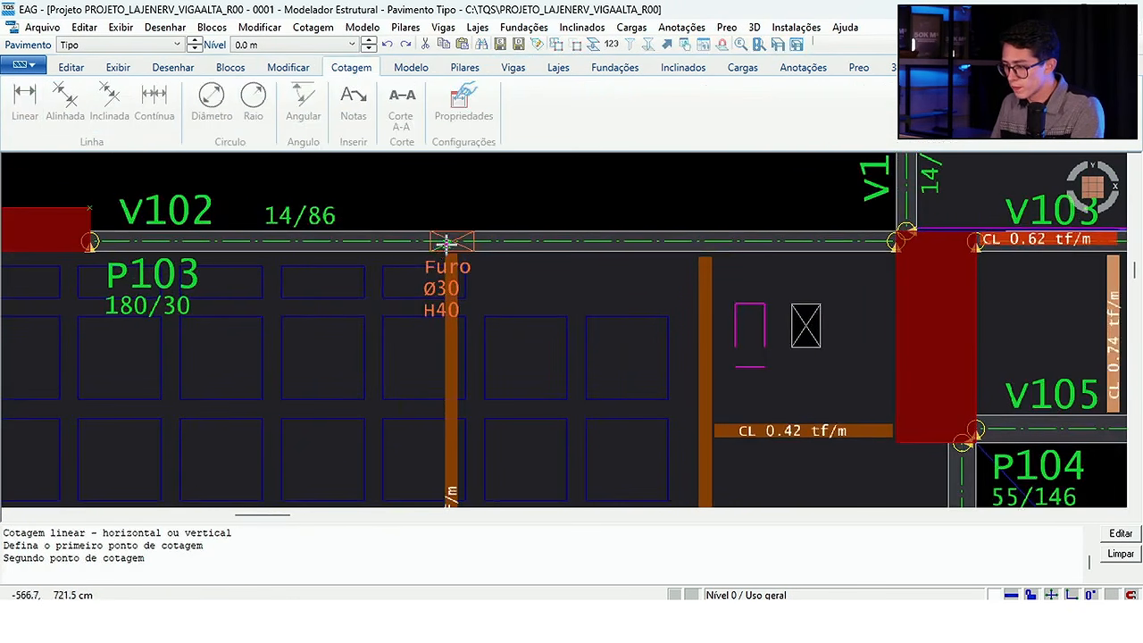
left_click(447, 242)
scroll(446, 242, "down", 2)
left_click(404, 210)
- Activate a selection filter for associative dimensions, based on an existing dimension beside beam V102
scroll(408, 217, "up", 1)
scroll(405, 216, "down", 2)
scroll(370, 178, "up", 1)
left_click(313, 222)
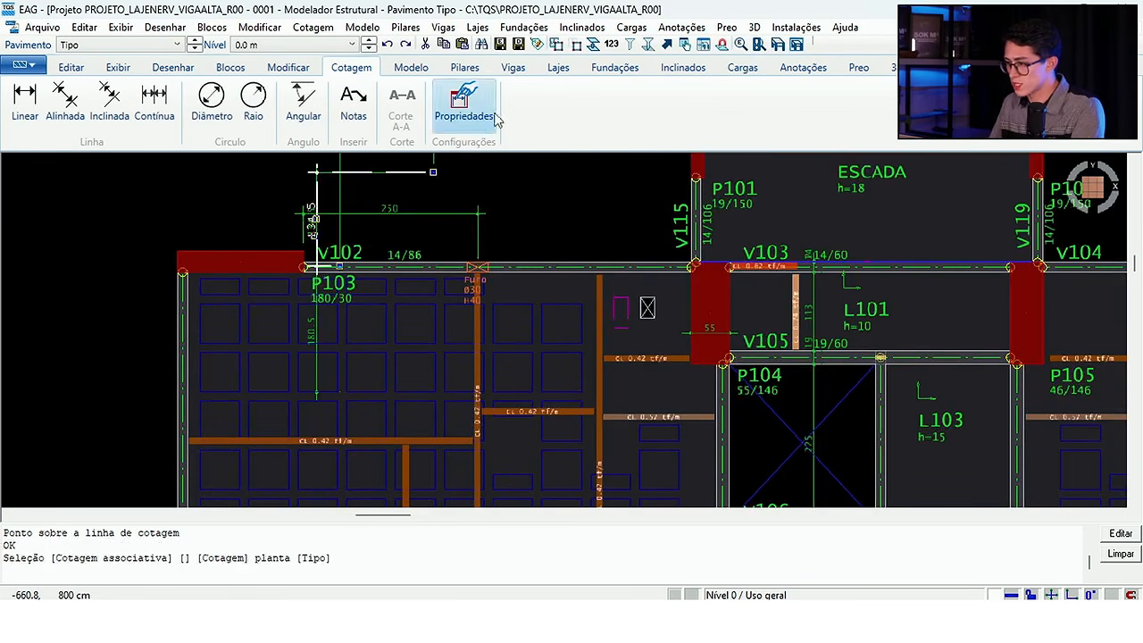
left_click(631, 45)
scroll(436, 294, "down", 3)
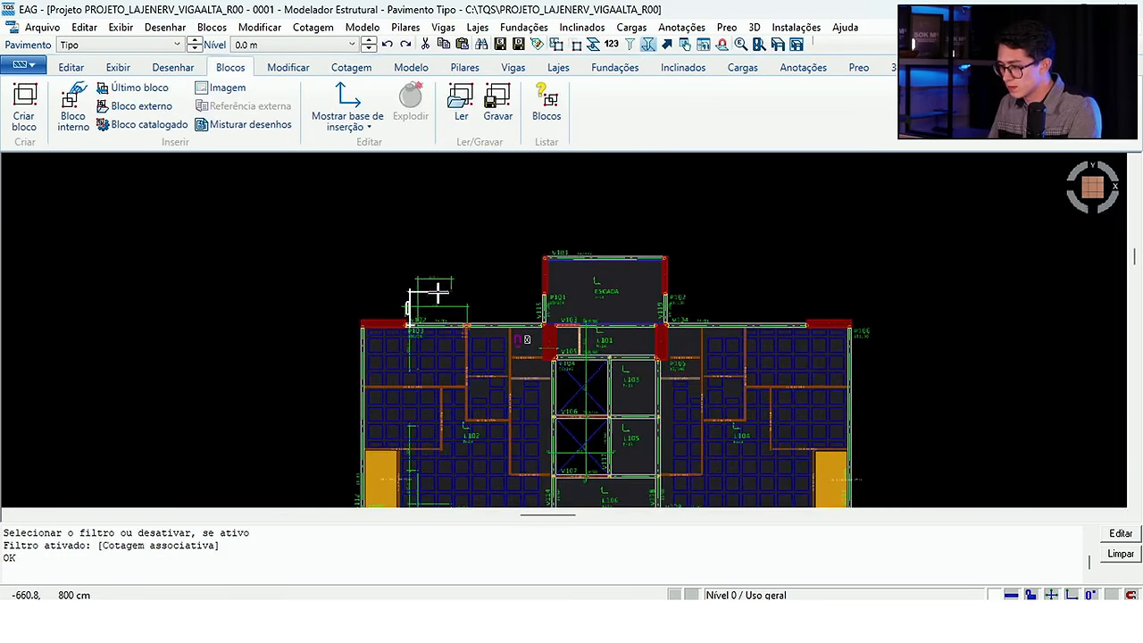
- Delete the surplus associative dimension above beam V102 on the Tipo floor
scroll(438, 290, "up", 1)
left_click(426, 250)
left_click(411, 314)
key("Delete")
scroll(428, 321, "up", 3)
left_click(340, 324)
scroll(383, 298, "down", 3)
scroll(406, 292, "up", 3)
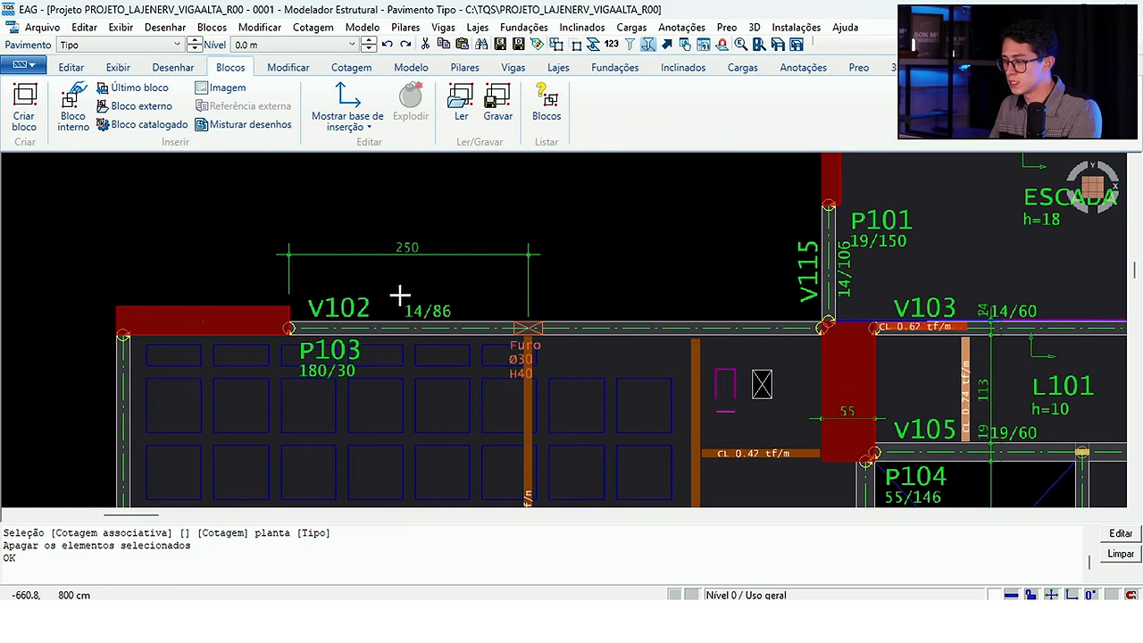
scroll(413, 284, "down", 3)
scroll(424, 281, "up", 1)
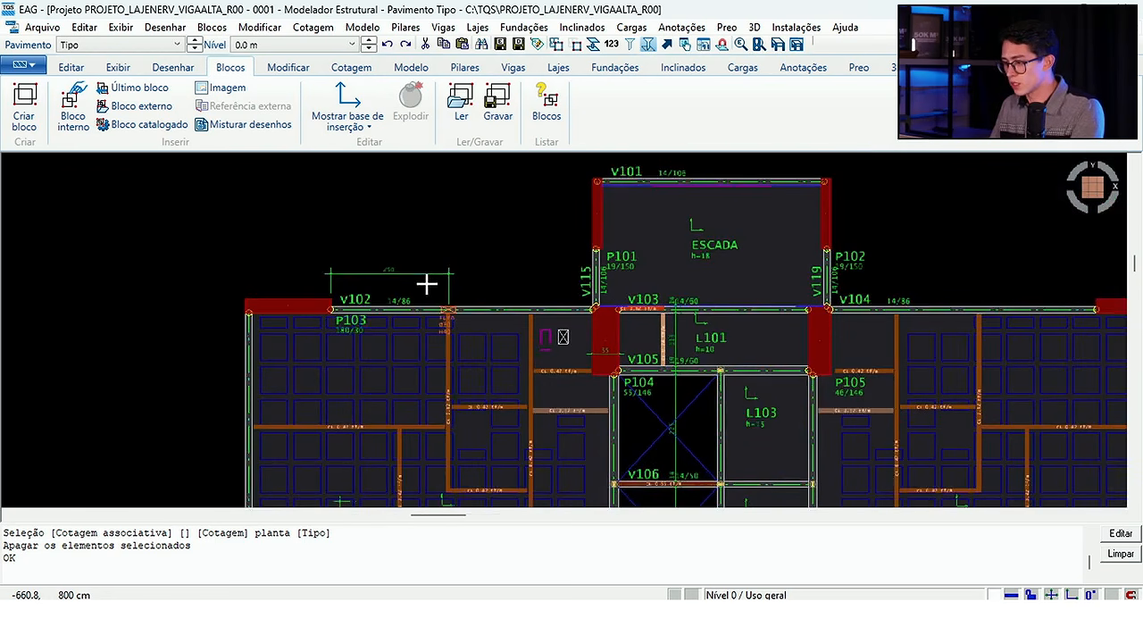
- Switch to the Cobertura floor and deactivate the associative-dimension selection filter
left_click(194, 40)
scroll(441, 268, "up", 3)
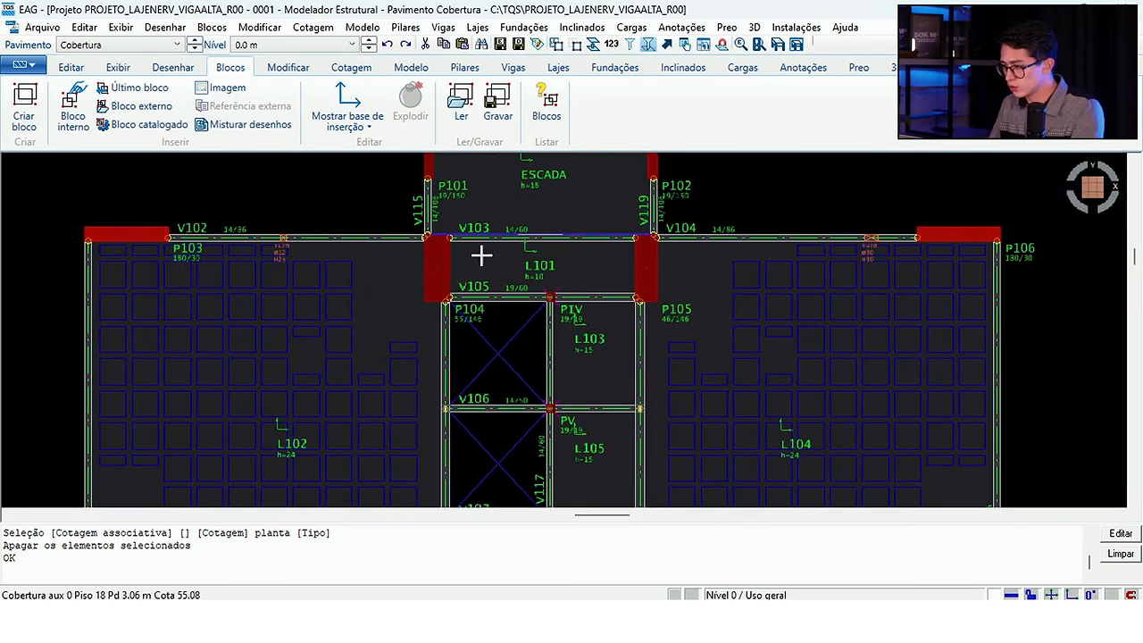
left_click(688, 233)
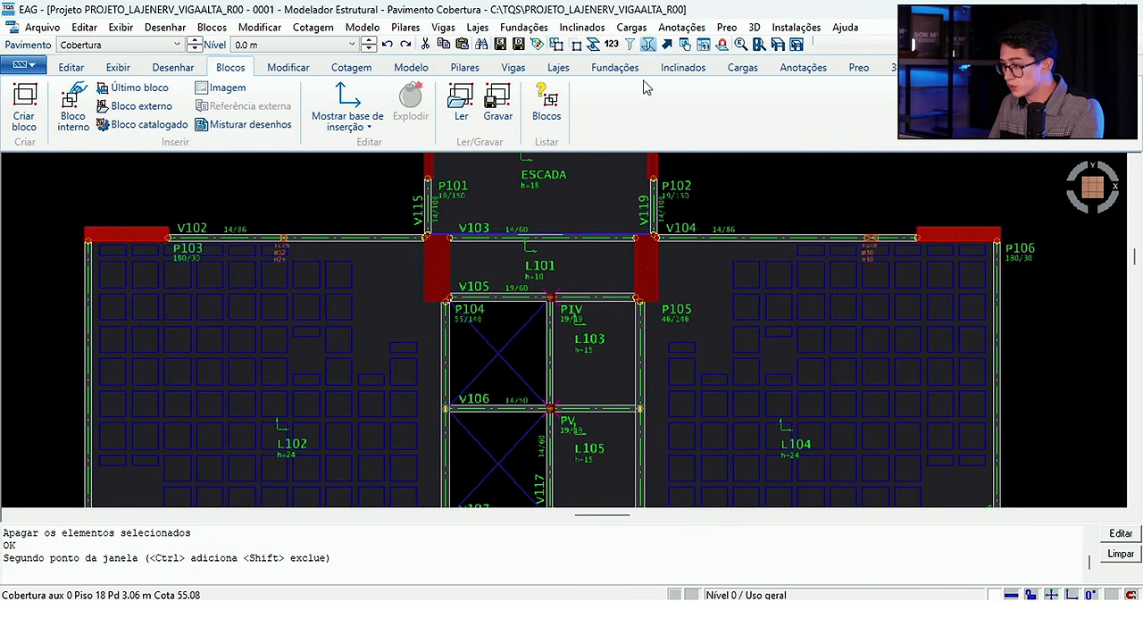
left_click(648, 43)
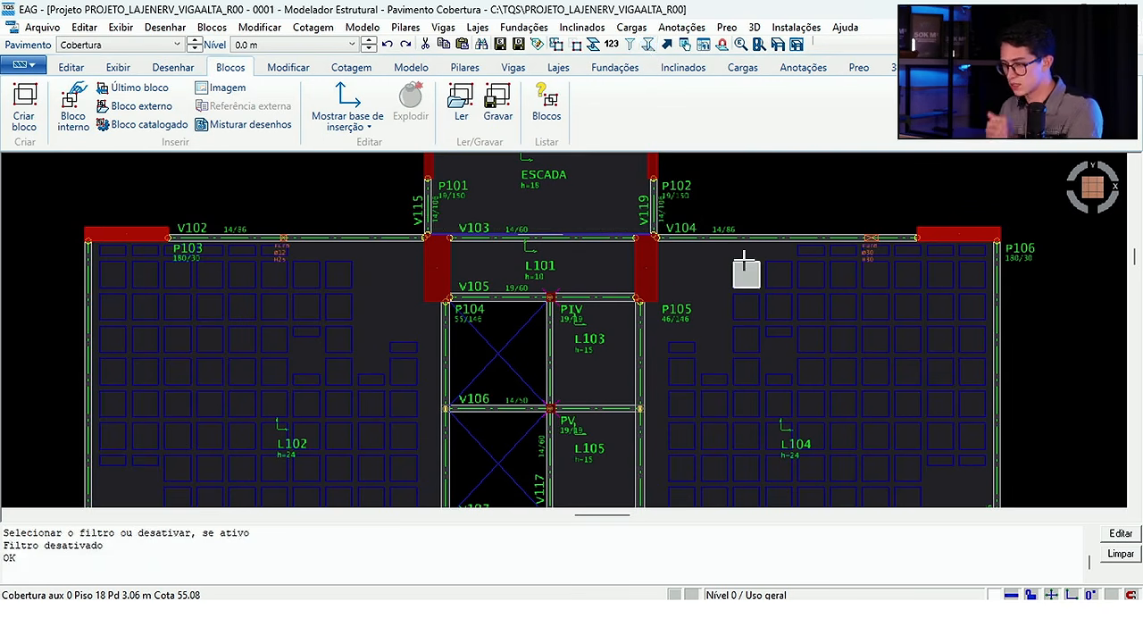
mouse_move(743, 262)
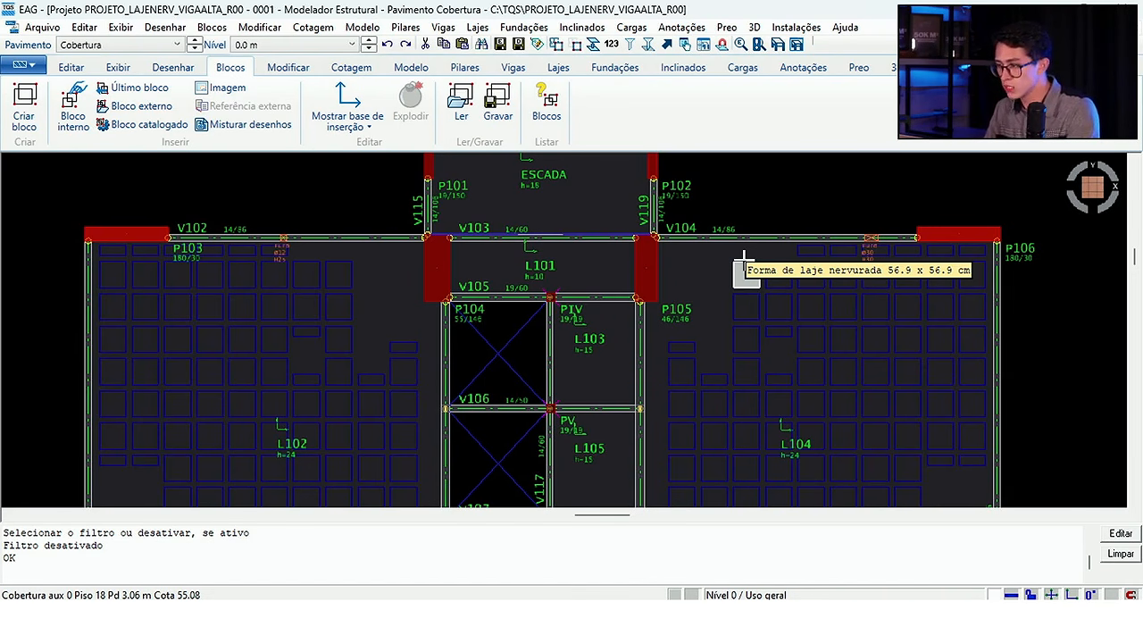
- Select the circular hole in beam V102 of the Cobertura floor and examine its position and label
scroll(646, 262, "down", 5)
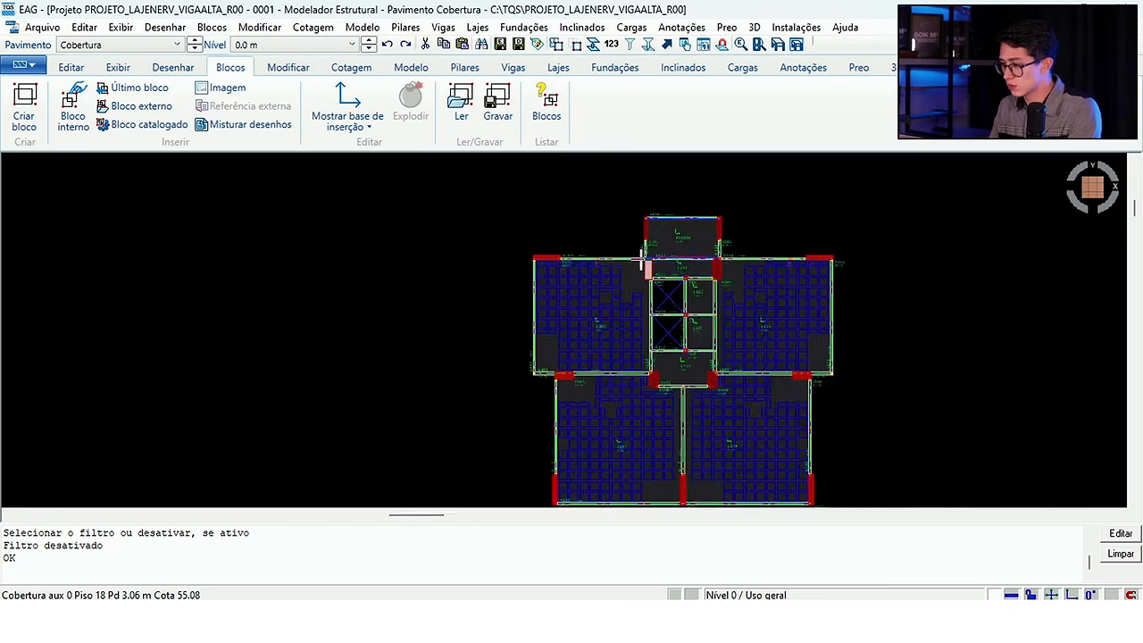
scroll(477, 235, "up", 10)
left_click(442, 265)
scroll(498, 257, "down", 5)
scroll(420, 251, "up", 6)
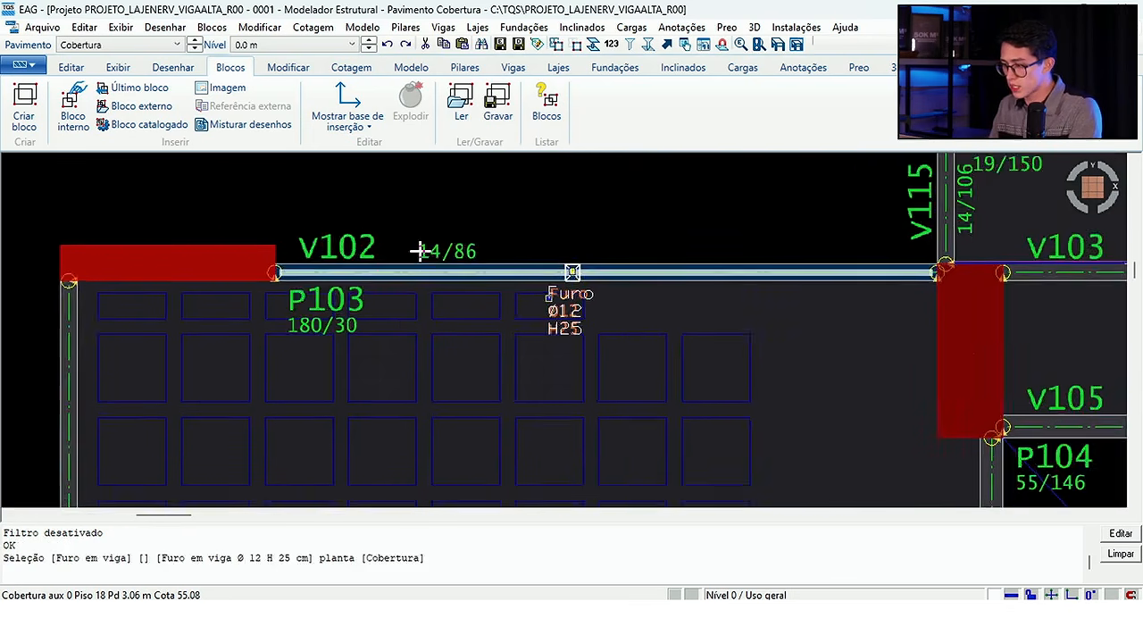
key("Escape")
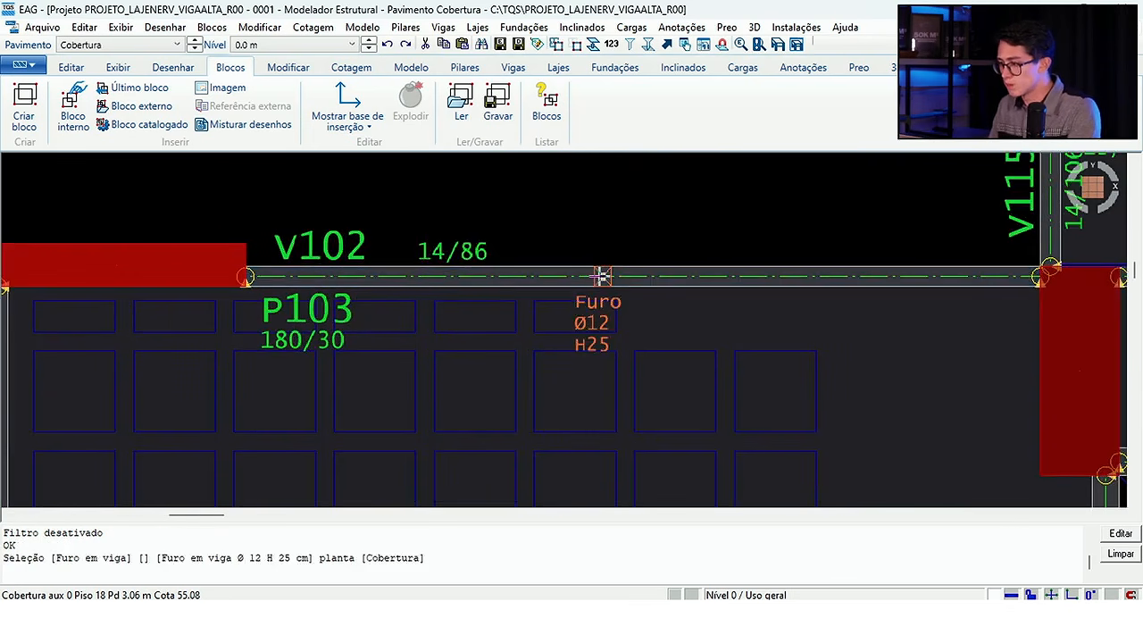
left_click(598, 276)
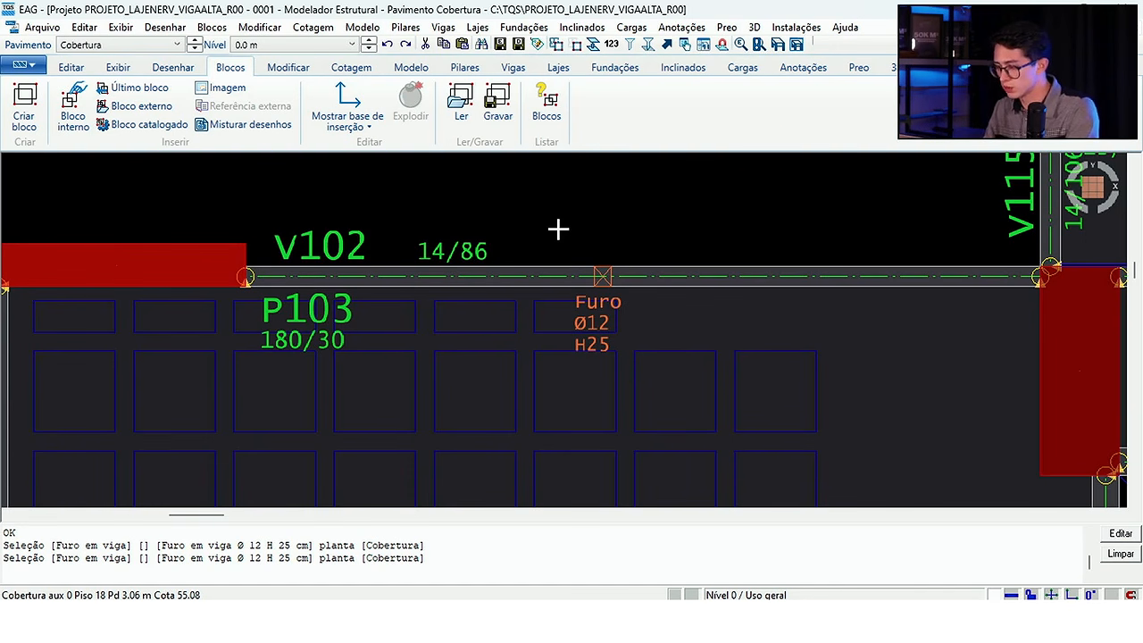
left_click(648, 201)
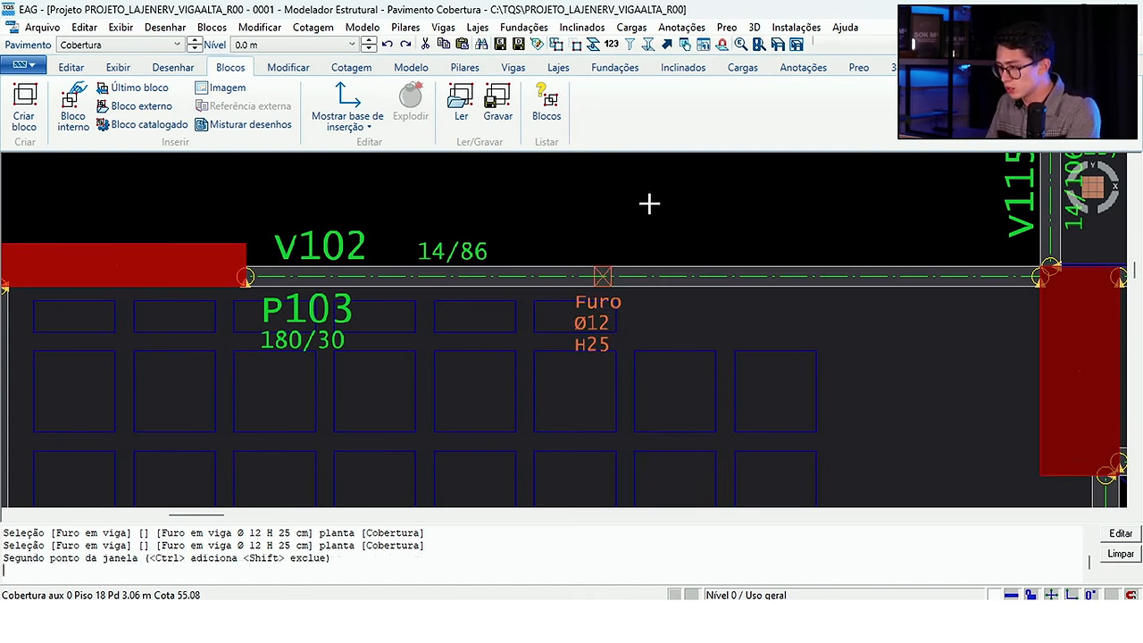
left_click(620, 214)
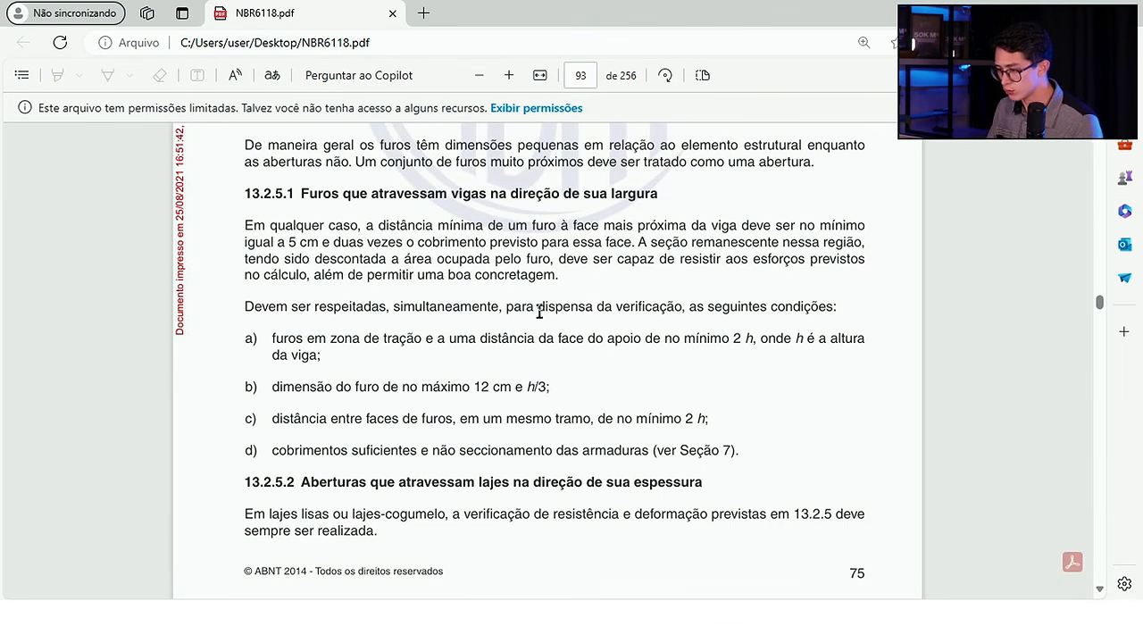
- Switch to NBR6118.pdf and read item 13.2.5.1 on holes through beams, marking the maximum hole dimension of 12 cm
scroll(541, 311, "down", 1)
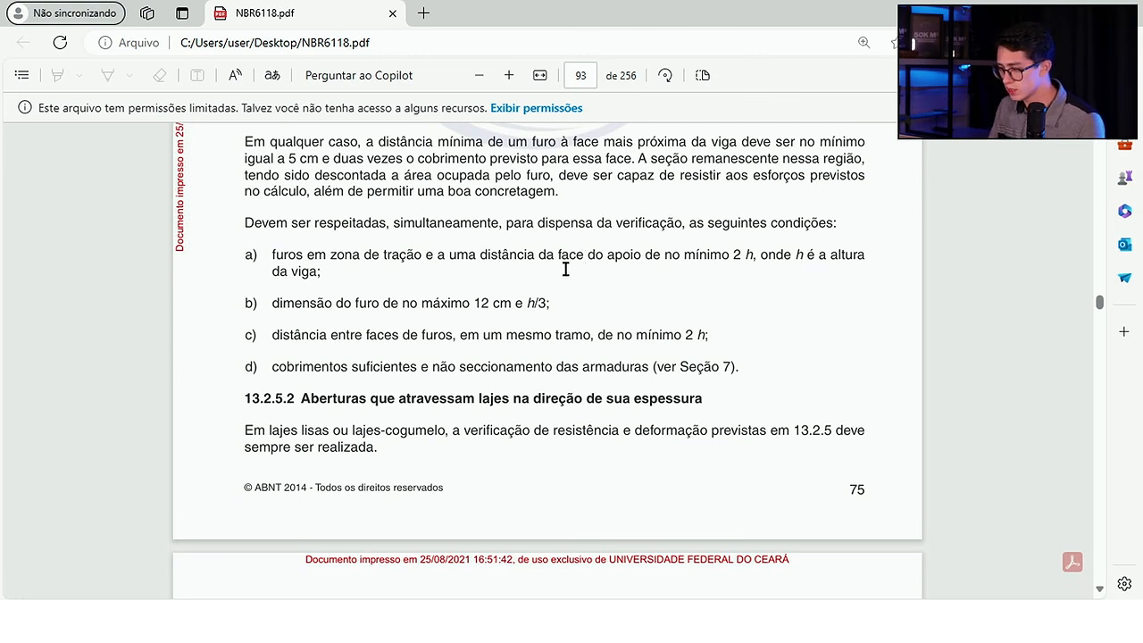
scroll(560, 268, "up", 1)
left_click_drag(476, 386, 515, 386)
left_click(525, 386)
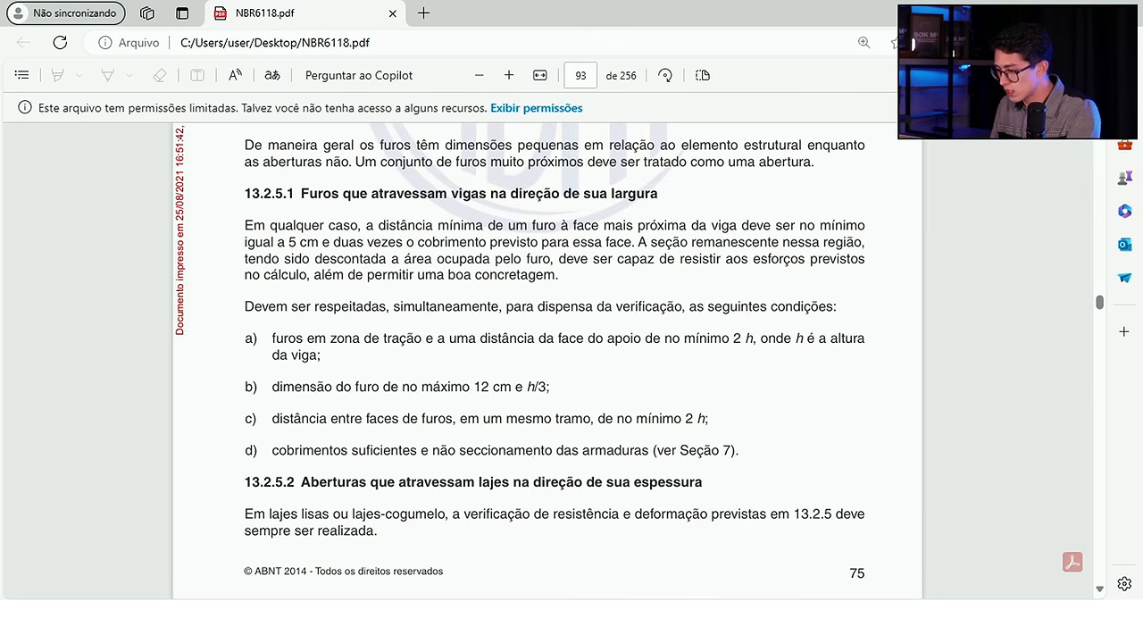
- Switch back to the TQS structural modeler, check the V102 hole's diameter and vertical offset, and examine its placement relative to column P103
key("alt+Tab")
scroll(614, 332, "up", 1)
double_click(610, 304)
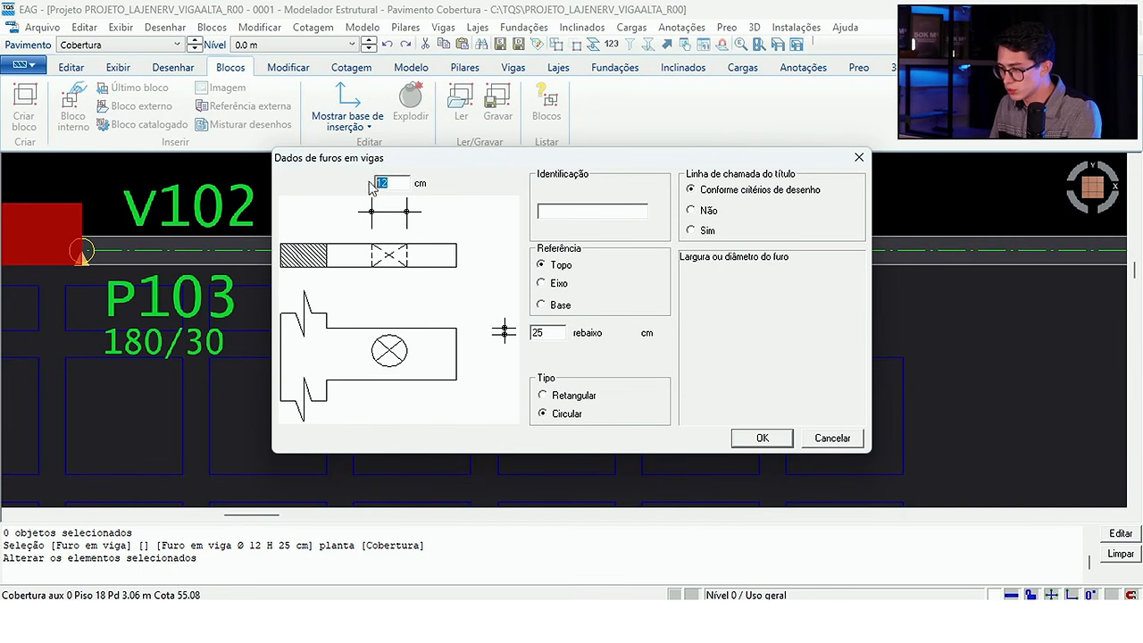
double_click(552, 331)
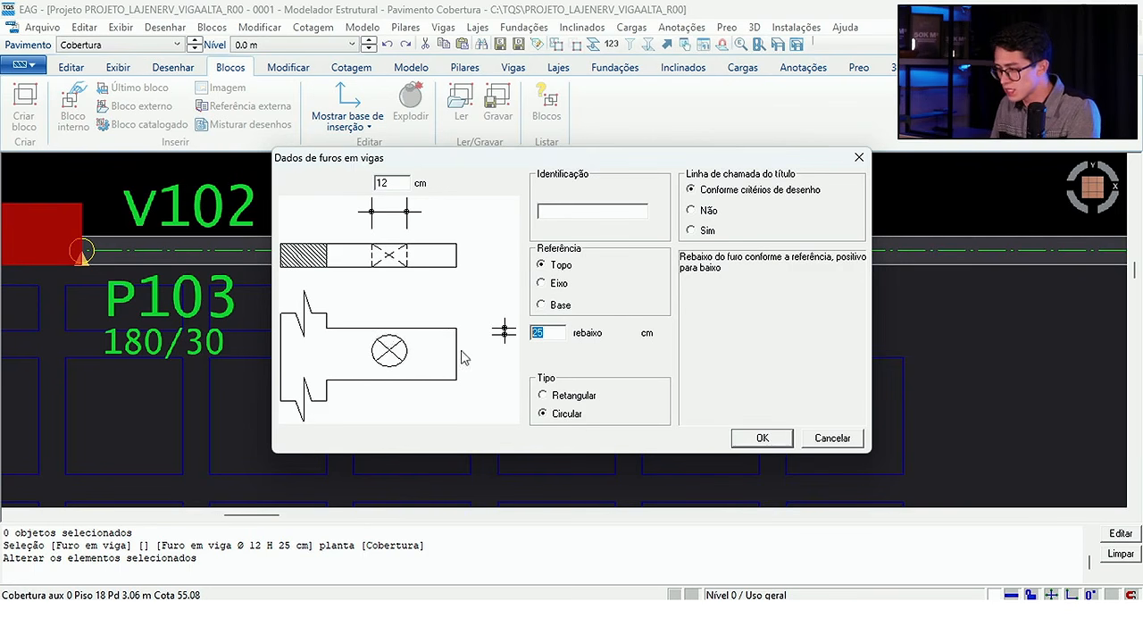
left_click(761, 437)
scroll(577, 301, "down", 4)
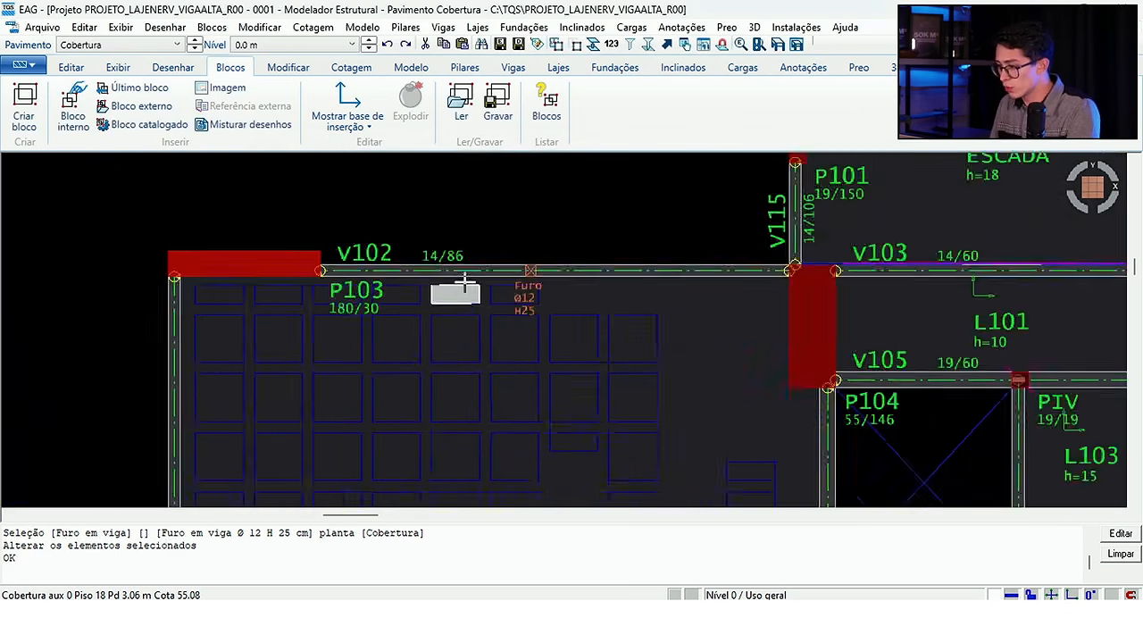
scroll(403, 267, "up", 2)
scroll(444, 279, "up", 3)
scroll(447, 275, "down", 4)
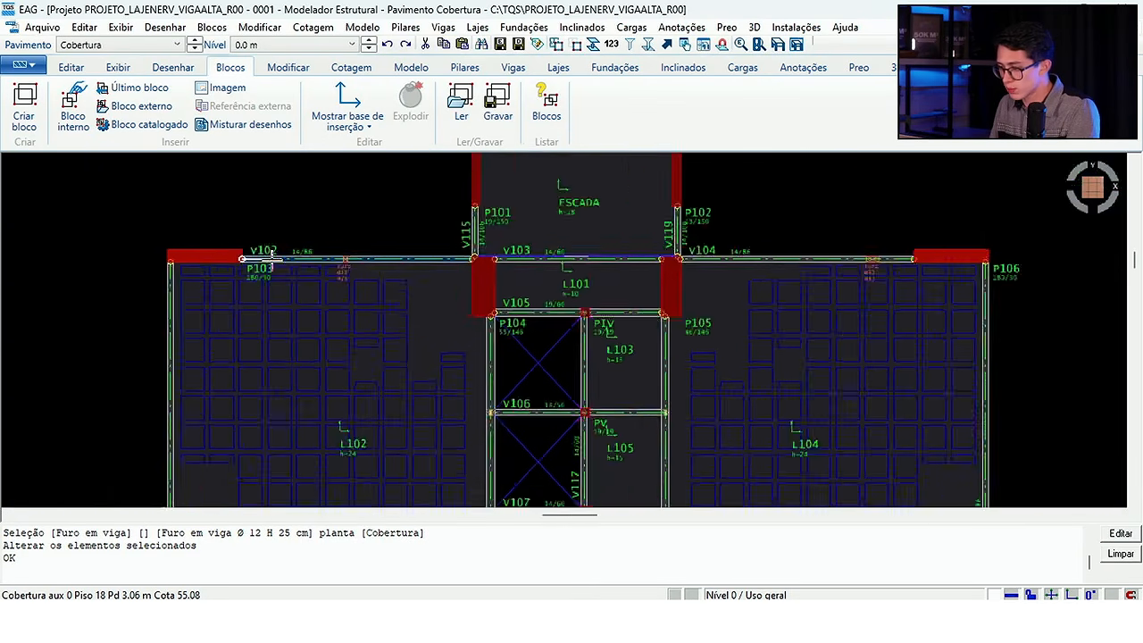
scroll(340, 266, "up", 3)
scroll(340, 266, "down", 4)
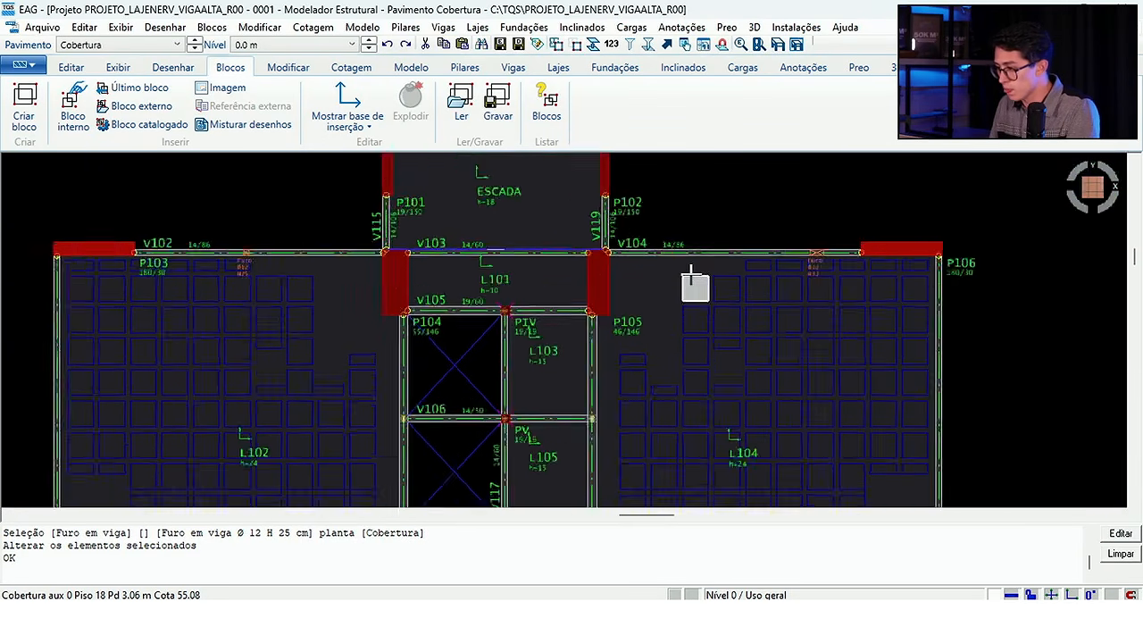
- Select the circular hole in beam V104 and examine its label and position relative to column P106
scroll(803, 262, "up", 4)
left_click(862, 259)
scroll(863, 259, "down", 4)
scroll(692, 217, "up", 4)
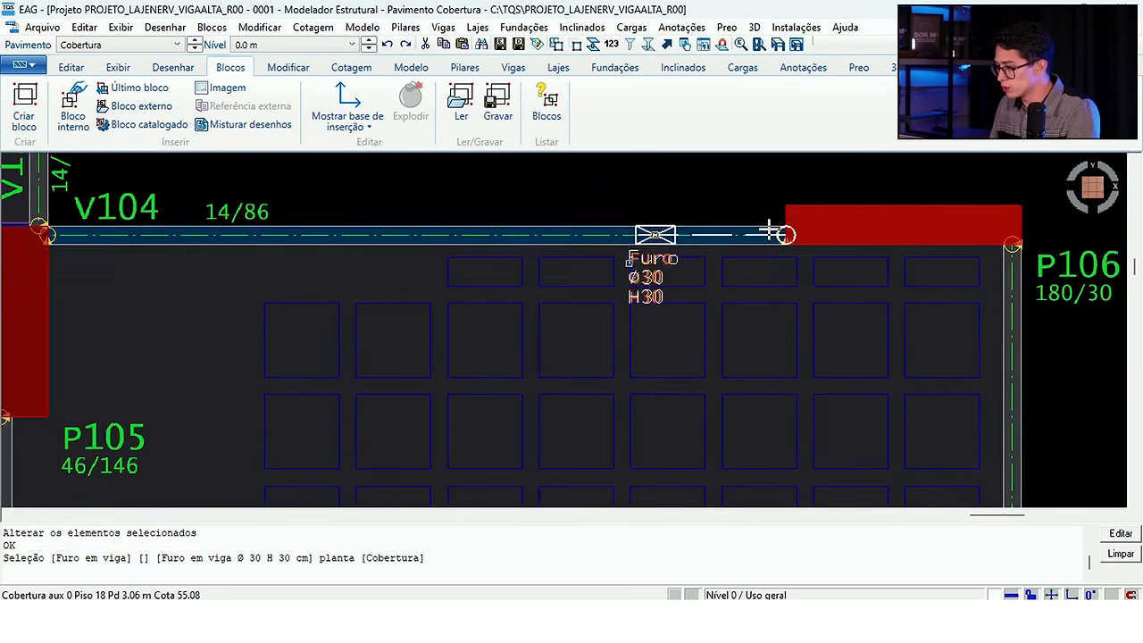
scroll(681, 270, "down", 3)
scroll(678, 265, "up", 1)
left_click(679, 259)
scroll(696, 247, "up", 1)
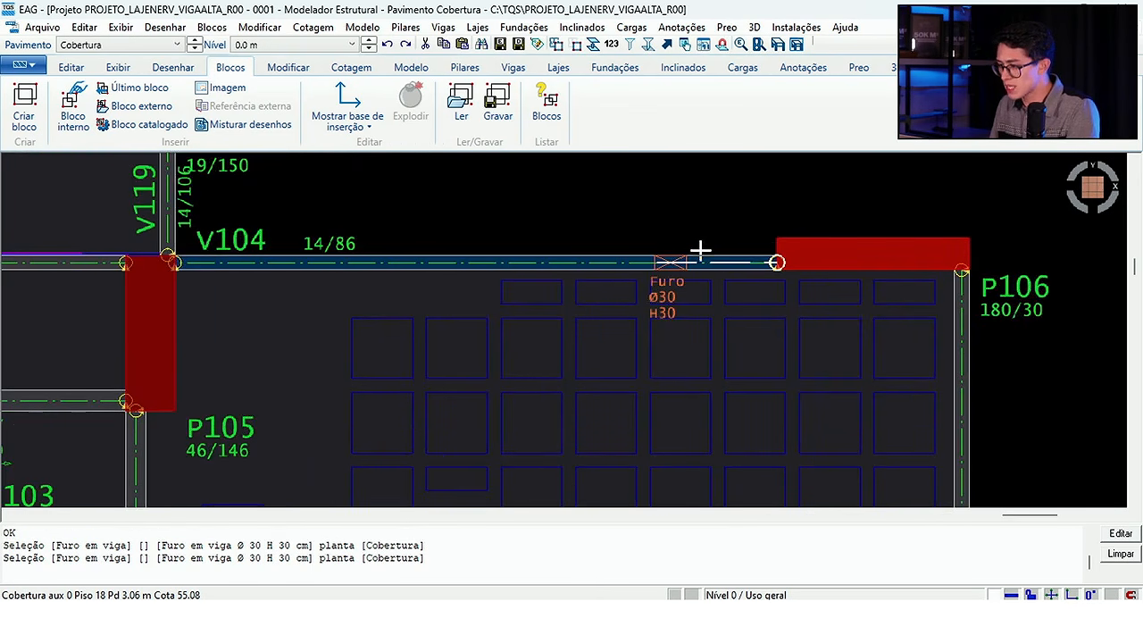
scroll(699, 250, "down", 2)
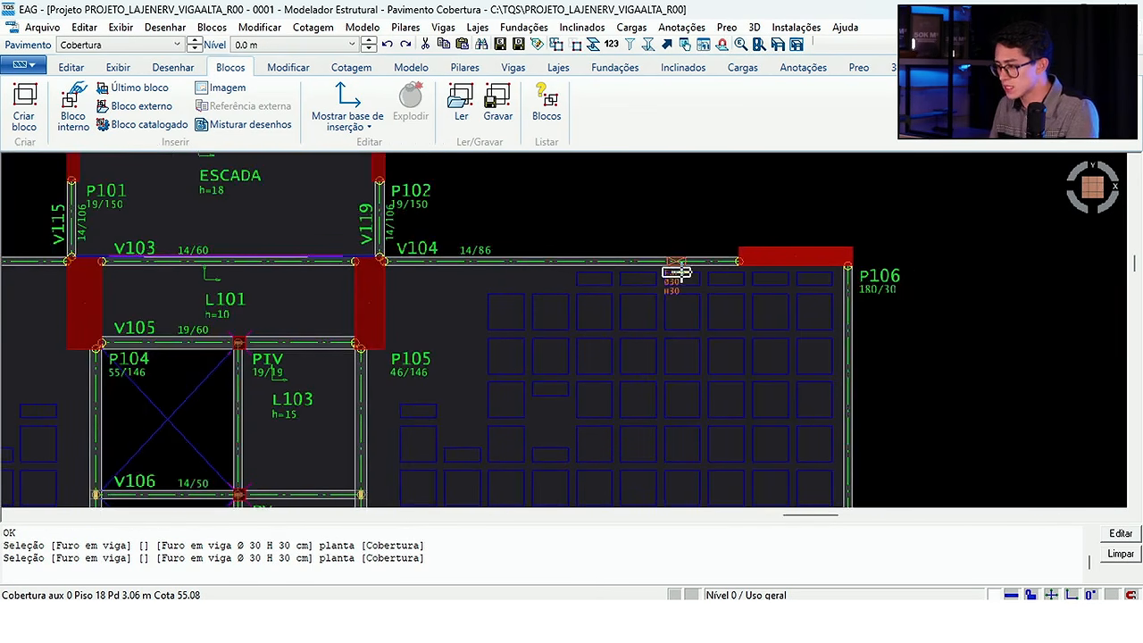
left_click(692, 260)
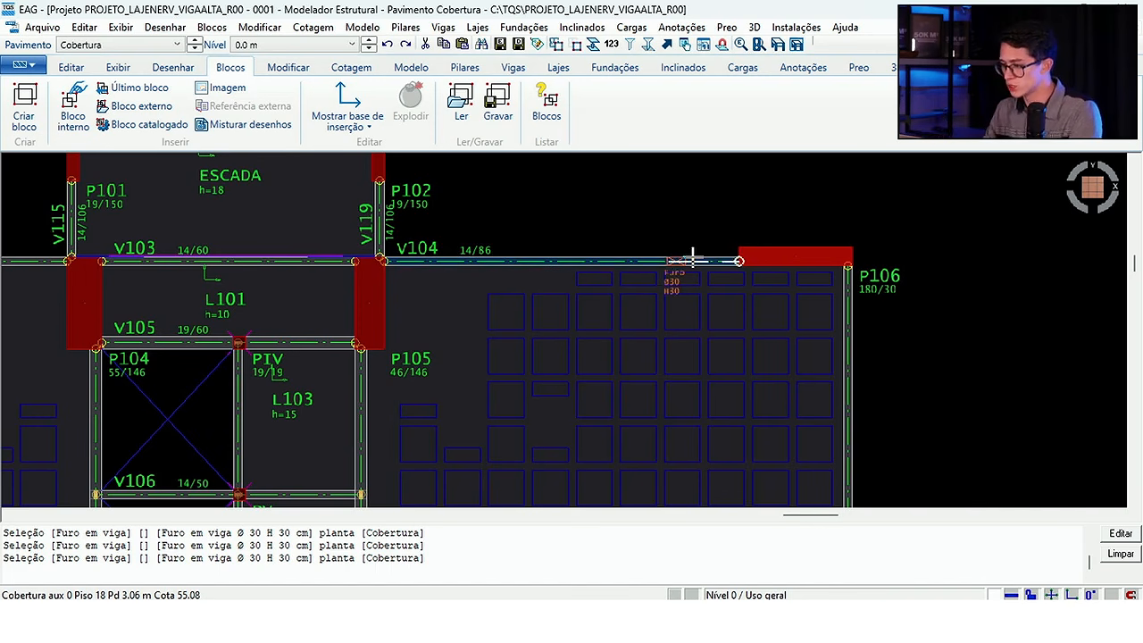
scroll(698, 279, "up", 2)
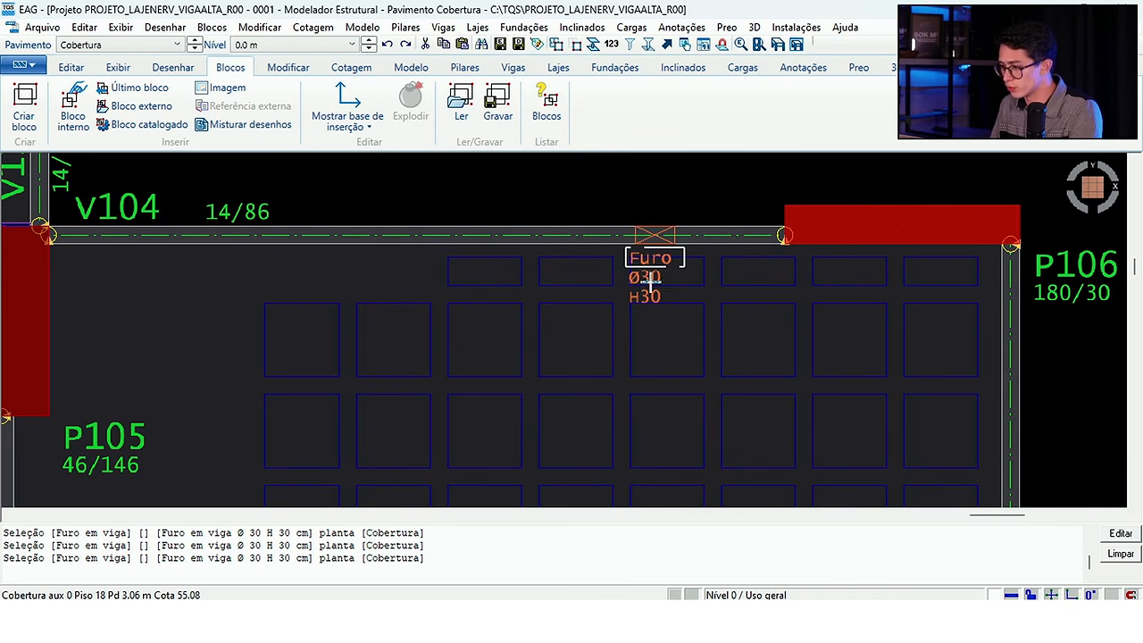
scroll(723, 273, "down", 2)
scroll(625, 267, "down", 4)
scroll(604, 265, "up", 2)
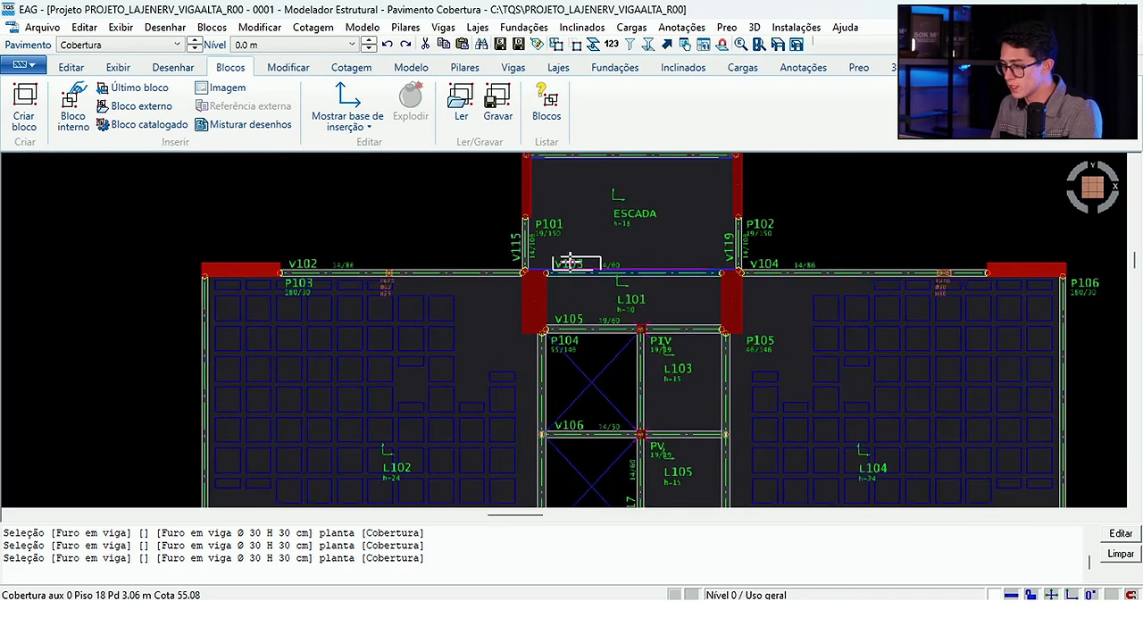
- Close the structural modeler without saving the modified external references and return to the TQS project manager
left_click(1123, 8)
left_click(633, 363)
left_click(683, 363)
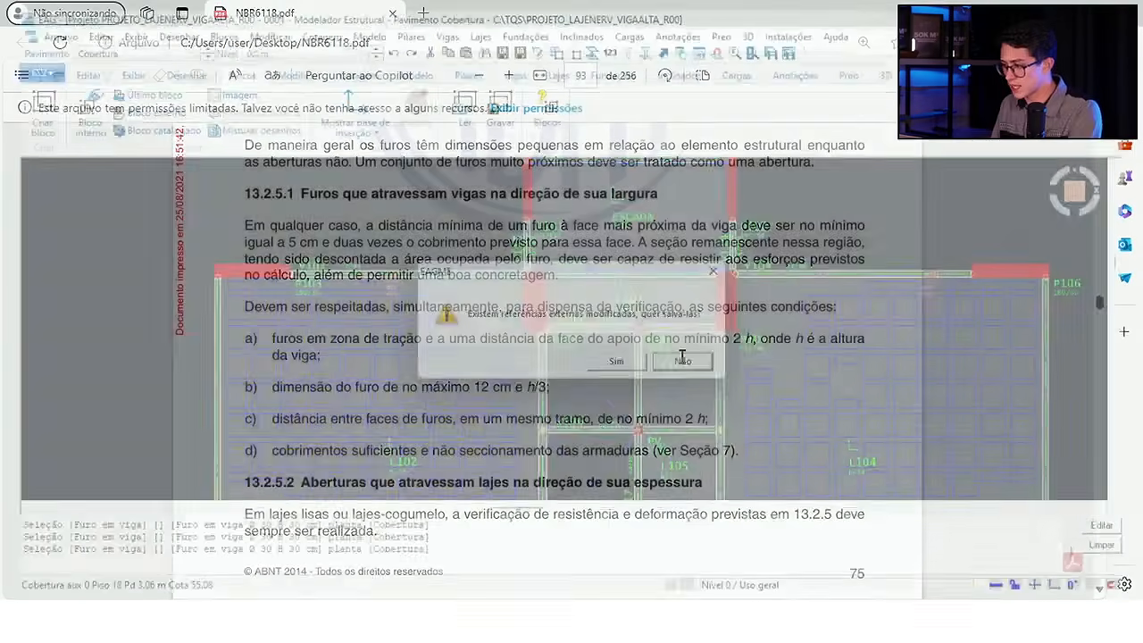
left_click(727, 620)
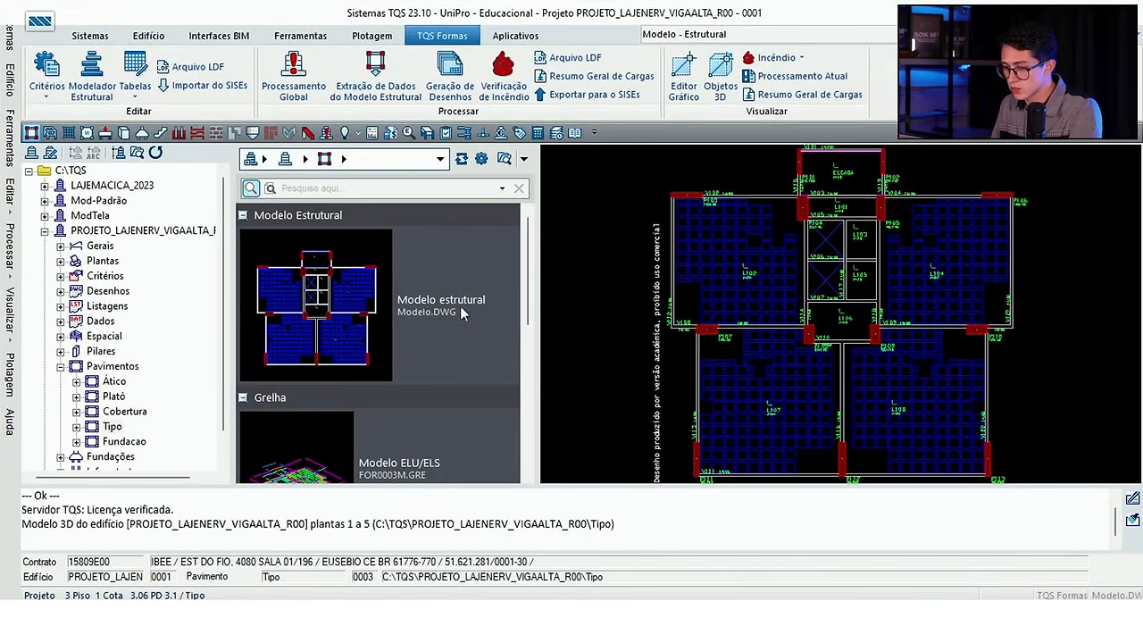
- Select the project's Cobertura floor and open its beam design module, TQS Vigas
left_click(161, 234)
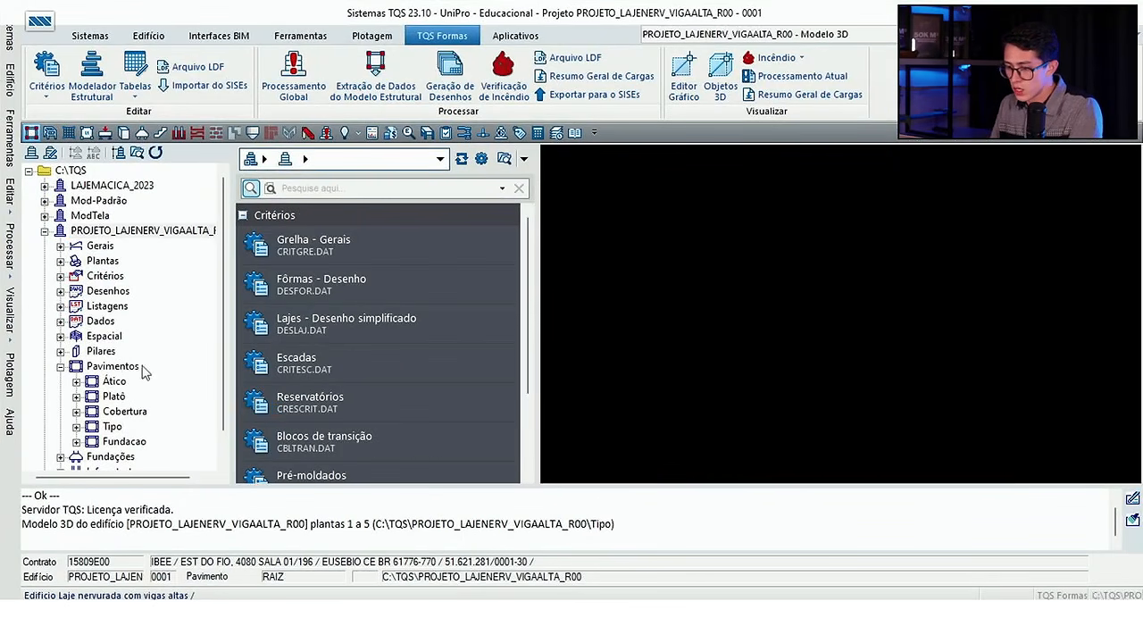
left_click(123, 412)
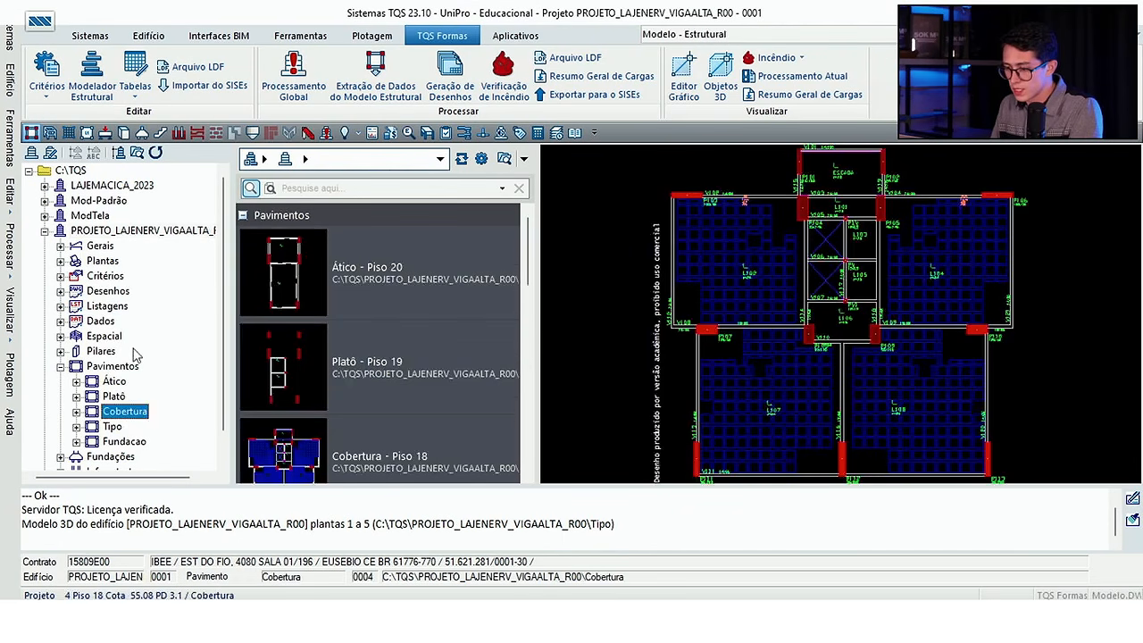
left_click(134, 231)
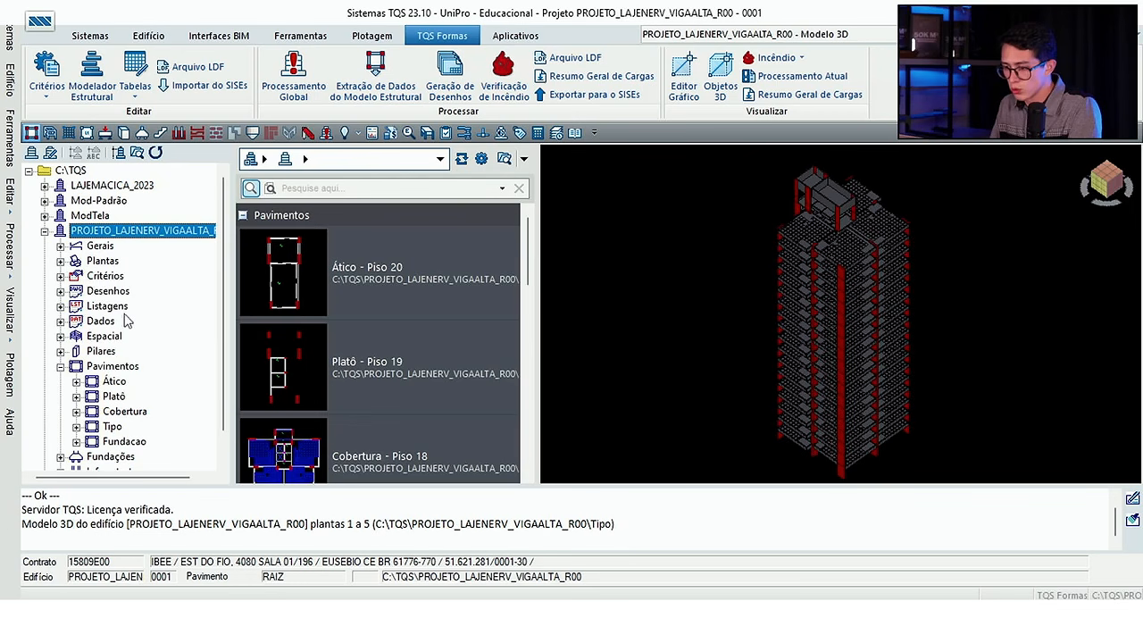
left_click(123, 412)
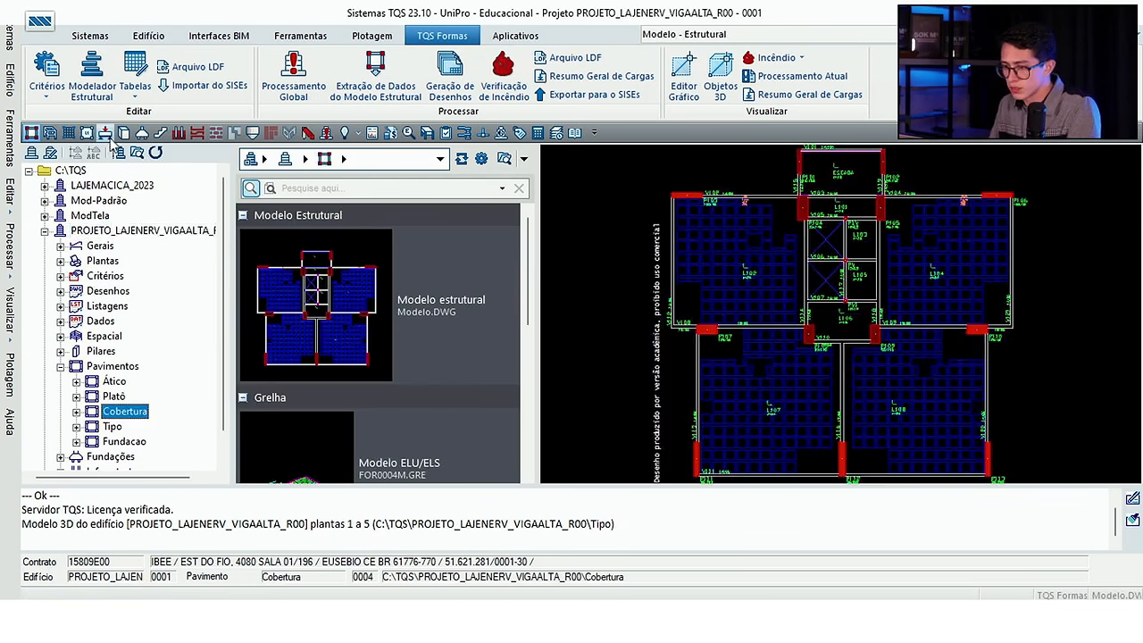
left_click(124, 133)
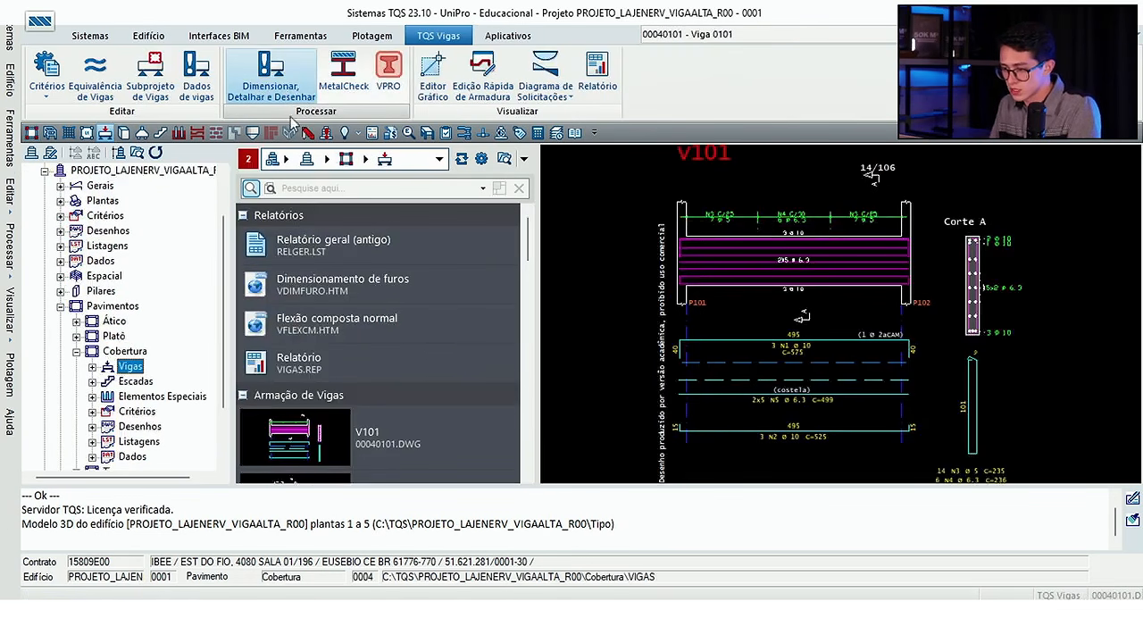
- Open the Cobertura beams in quick reinforcement editing and display the detailing of beam V102
scroll(373, 336, "down", 1)
left_click(337, 392)
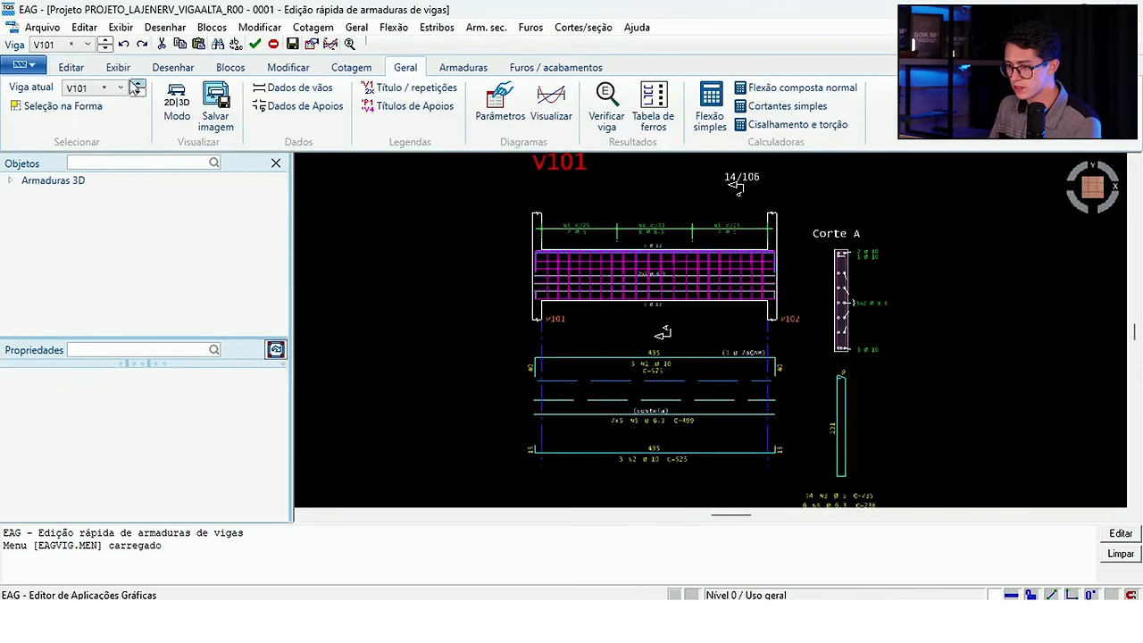
left_click(137, 93)
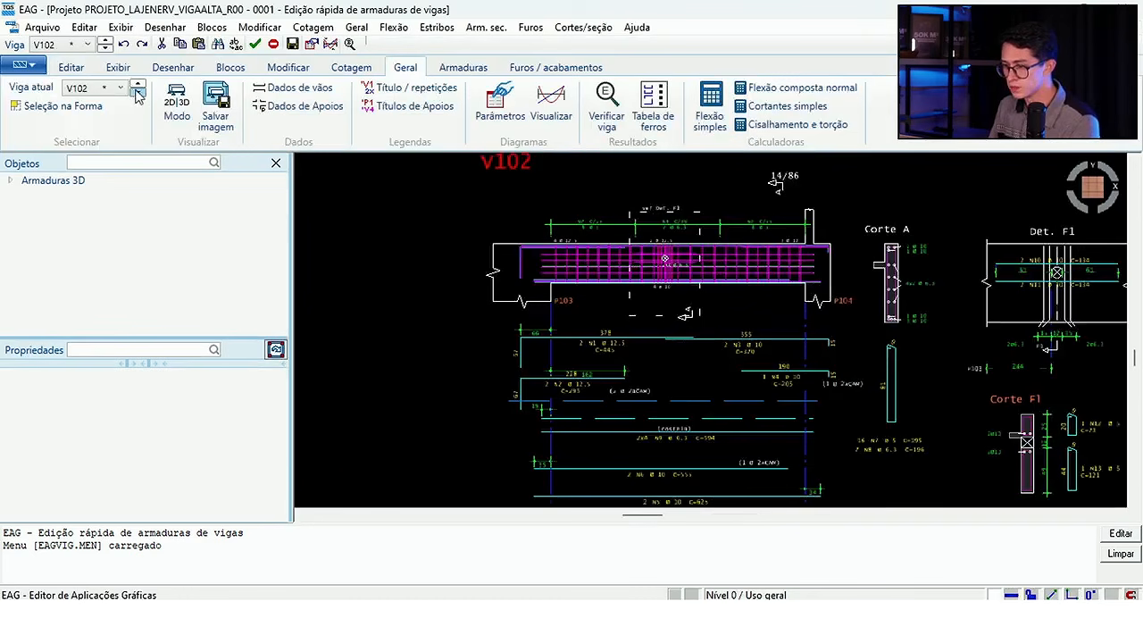
scroll(774, 314, "up", 5)
scroll(529, 259, "down", 5)
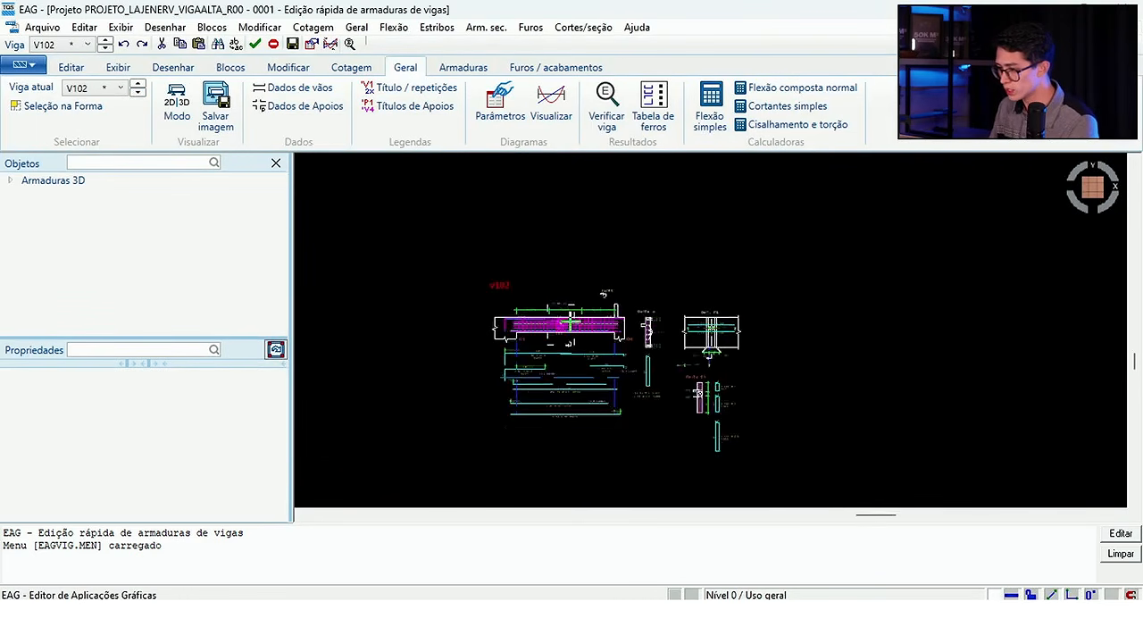
- Examine the stirrups and bars around the circular hole in beam V102's longitudinal detailing between columns P103 and P104
scroll(553, 375, "up", 2)
scroll(576, 420, "down", 2)
scroll(523, 345, "up", 3)
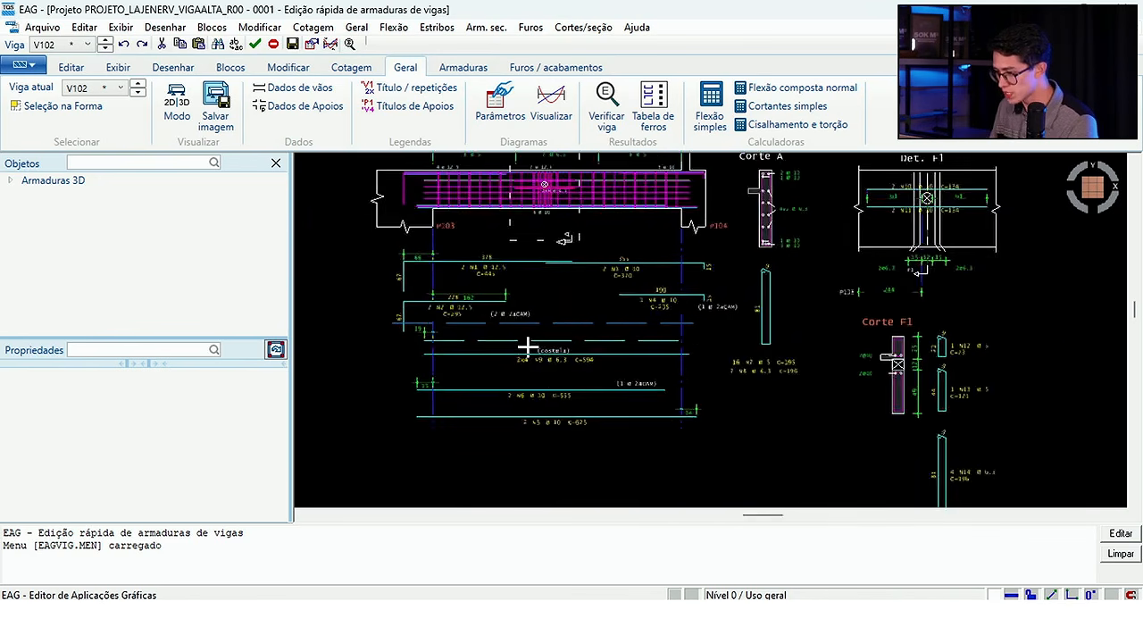
scroll(600, 352, "down", 2)
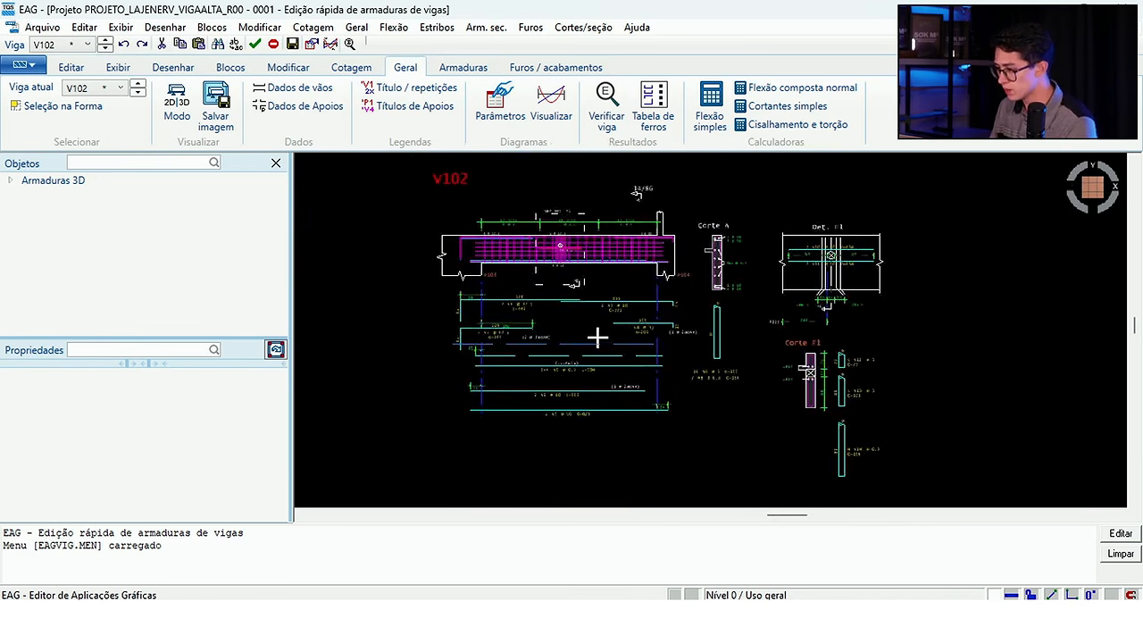
scroll(578, 323, "up", 2)
scroll(566, 240, "up", 3)
scroll(548, 242, "down", 2)
scroll(574, 239, "up", 2)
scroll(576, 239, "up", 3)
scroll(575, 240, "down", 3)
scroll(577, 246, "up", 2)
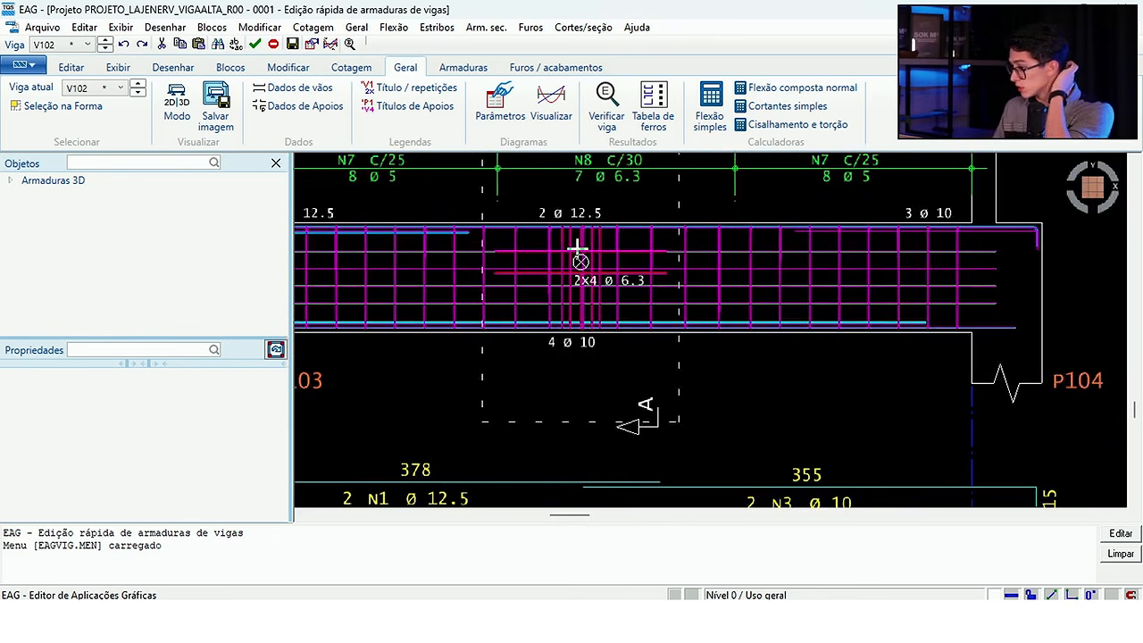
scroll(580, 241, "up", 1)
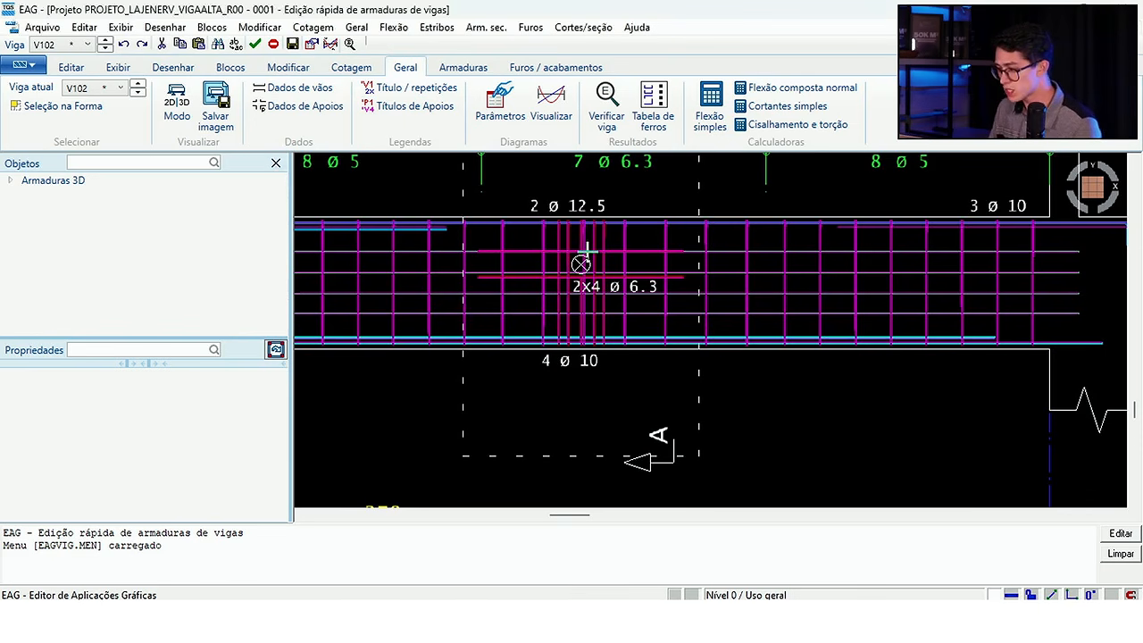
scroll(531, 313, "down", 2)
scroll(539, 300, "up", 2)
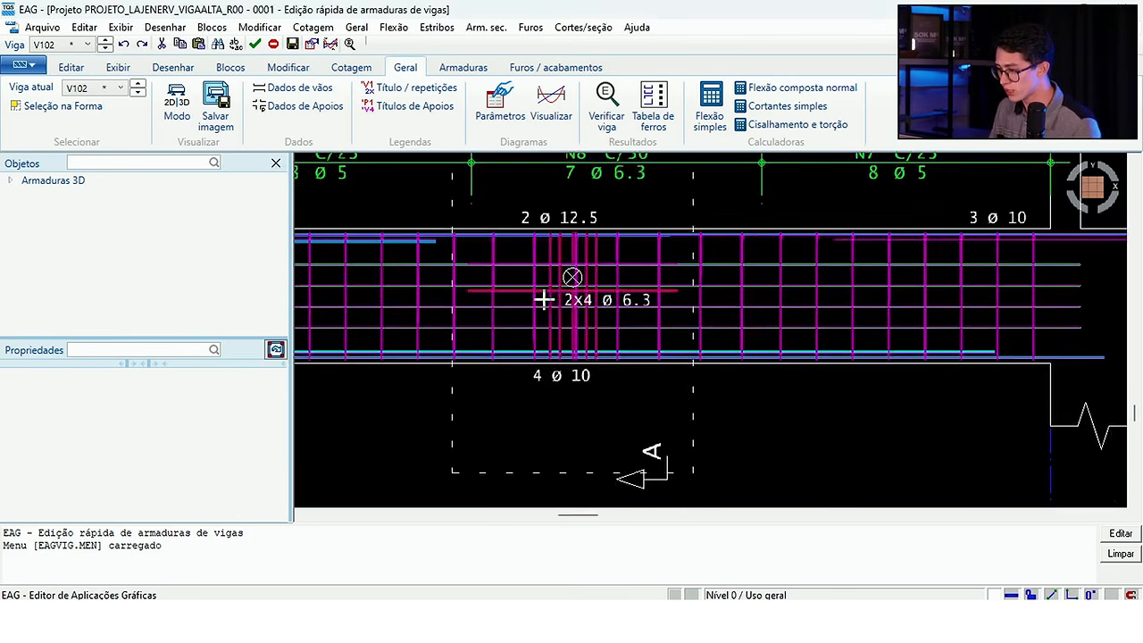
scroll(553, 274, "down", 1)
scroll(558, 267, "up", 2)
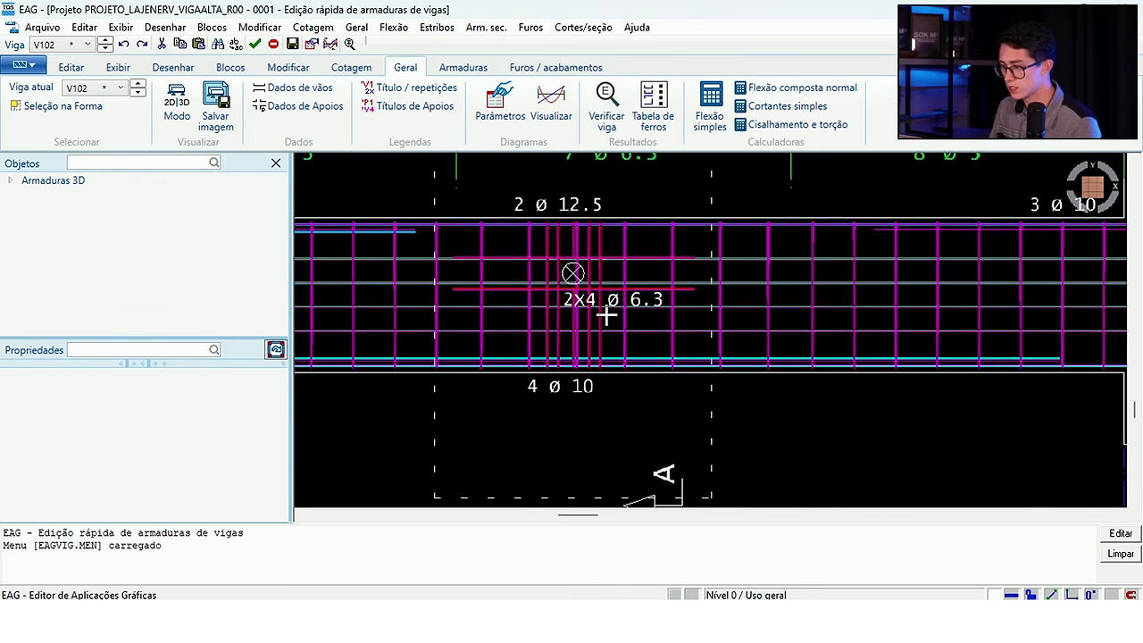
scroll(606, 315, "down", 4)
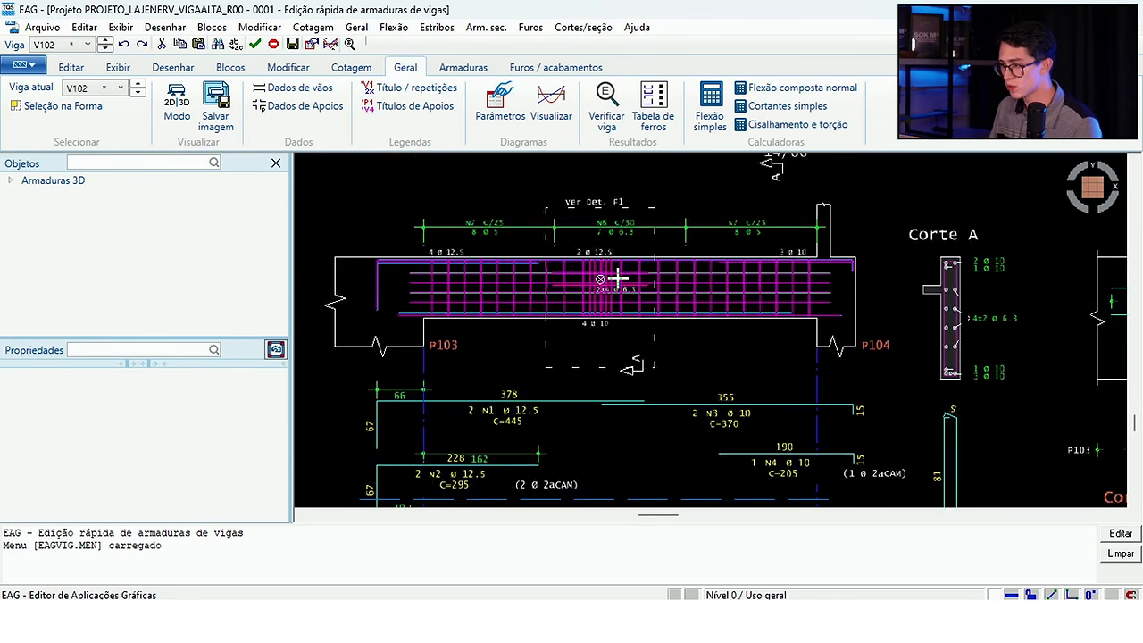
scroll(617, 278, "up", 1)
scroll(617, 278, "down", 2)
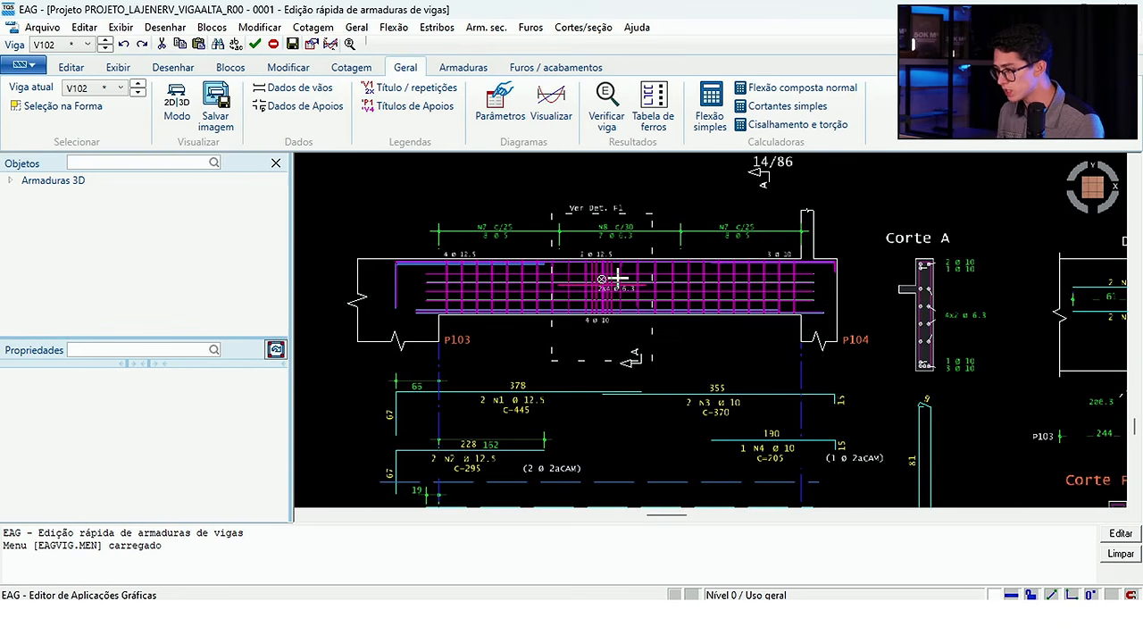
scroll(616, 278, "up", 3)
scroll(623, 267, "down", 1)
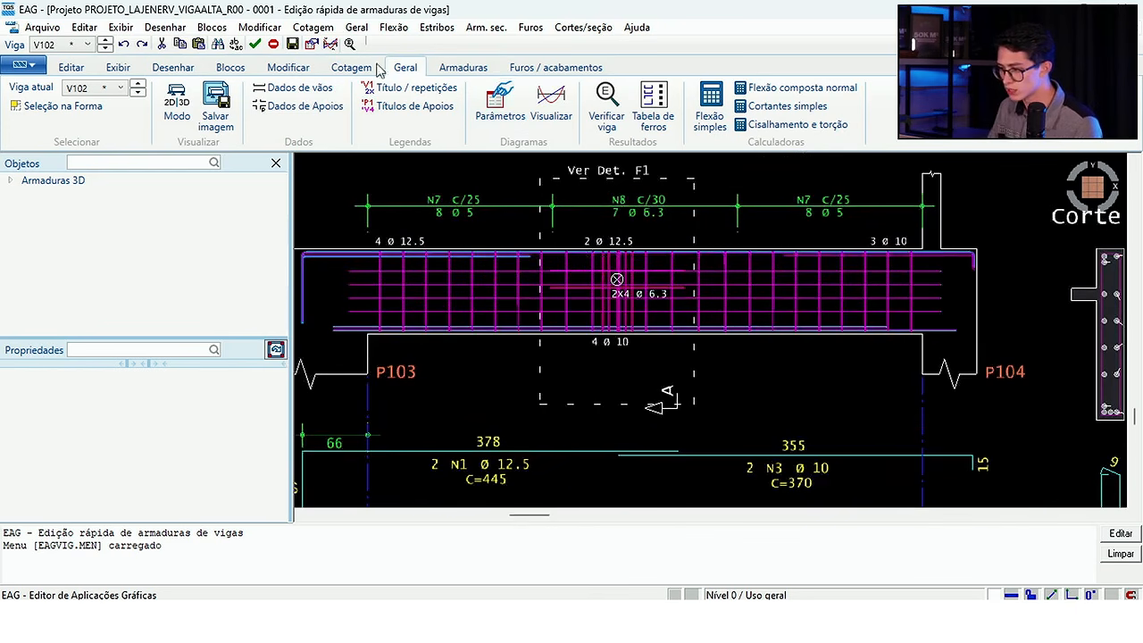
- Add a linear dimension below beam V102 from the face of column P103 to the centre of the circular hole
left_click(348, 68)
left_click(25, 98)
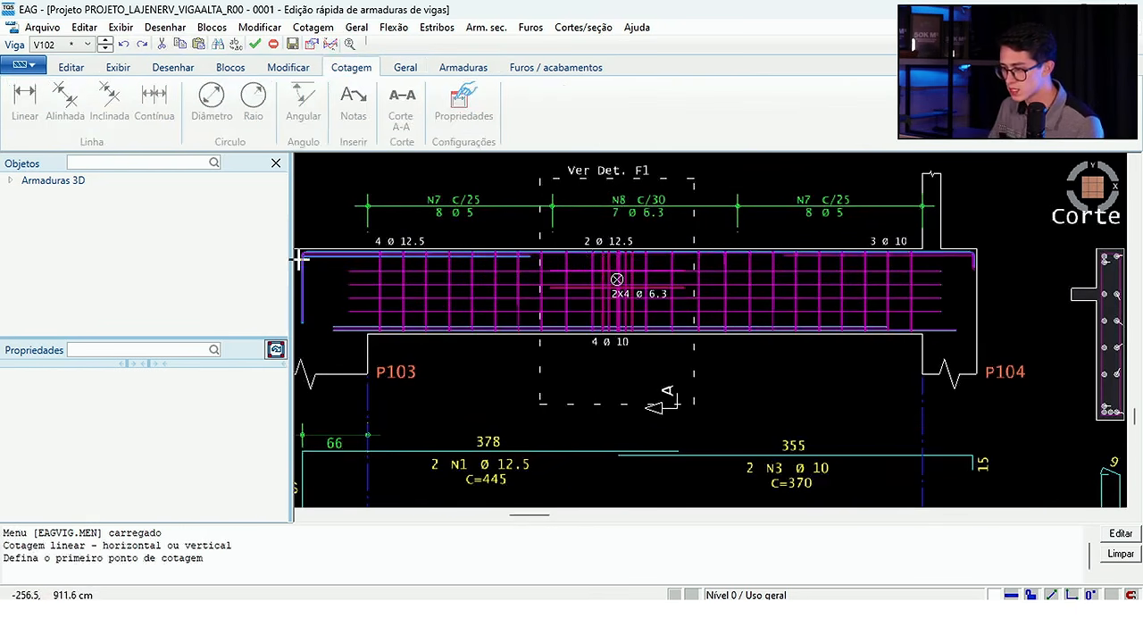
left_click(378, 340)
scroll(508, 350, "up", 3)
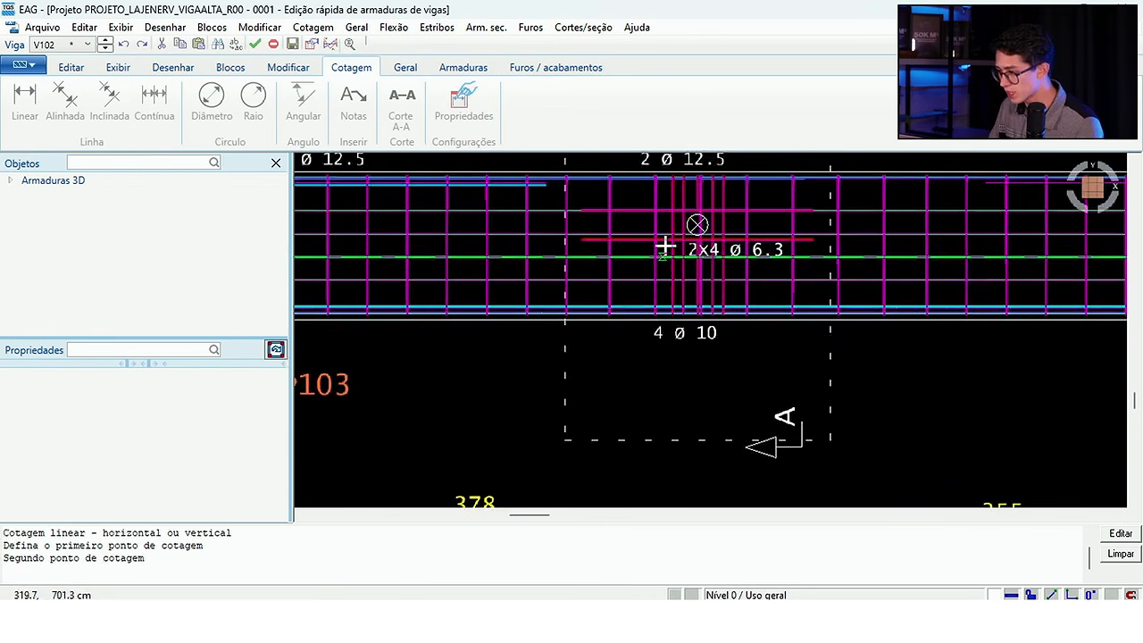
left_click(697, 224)
left_click(631, 383)
scroll(623, 327, "down", 3)
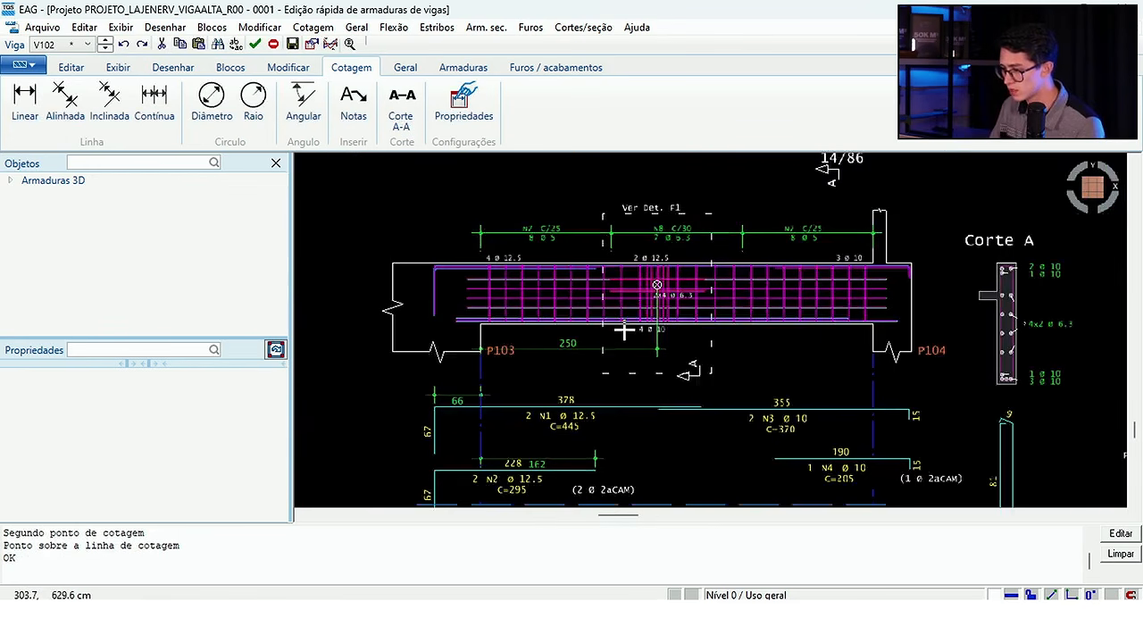
scroll(656, 285, "up", 3)
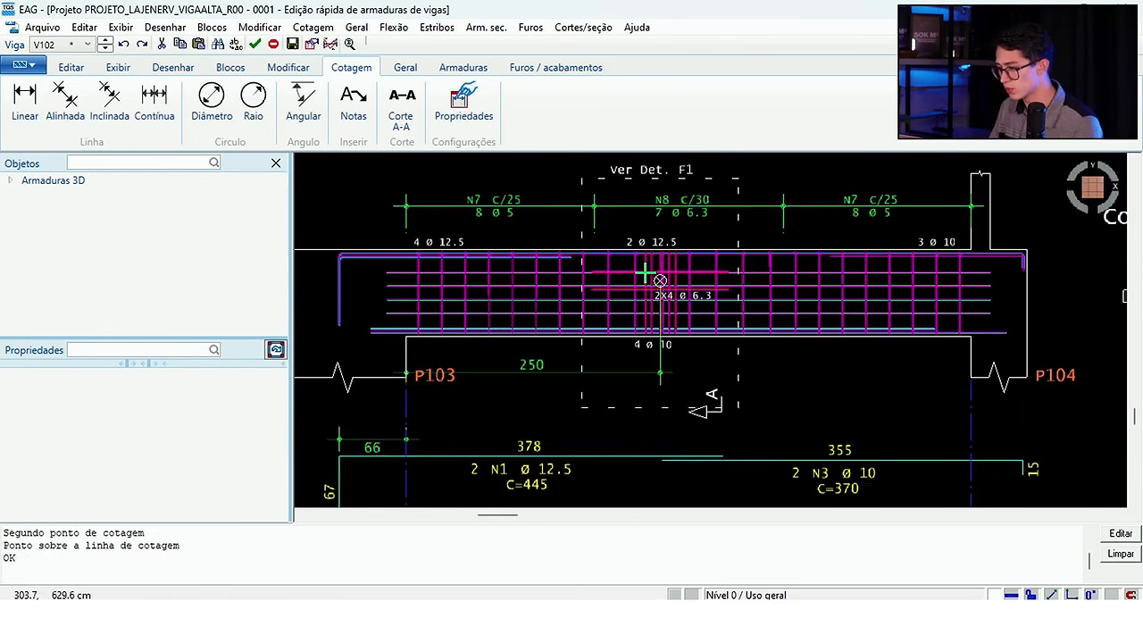
scroll(658, 281, "down", 2)
scroll(536, 268, "down", 1)
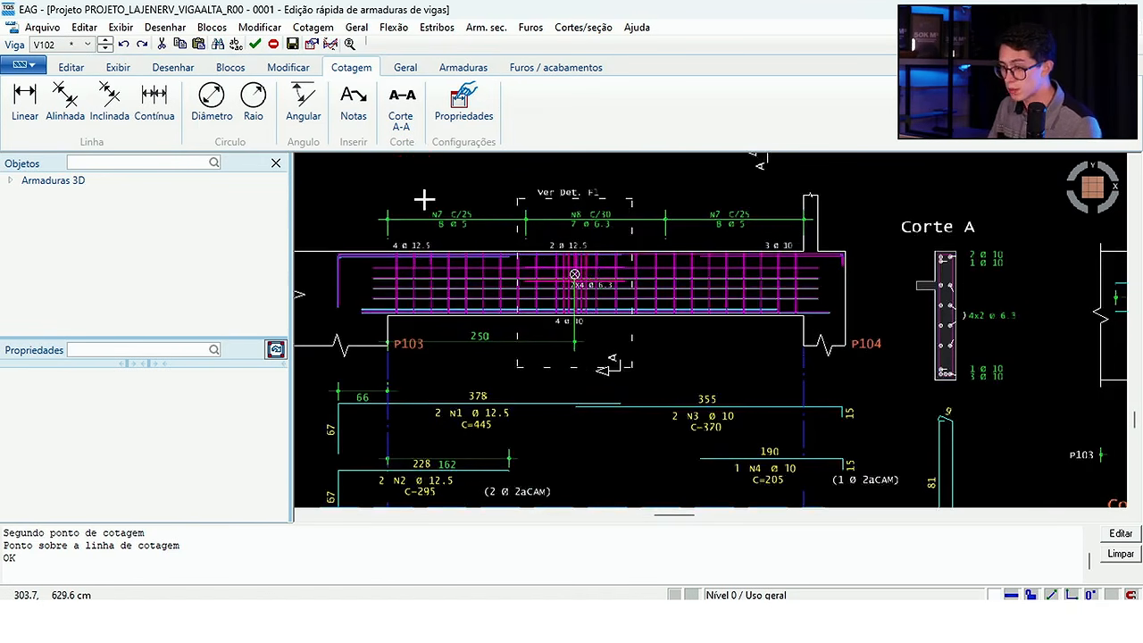
- Keep the 2D + 3D display mode, show beam V102's force diagrams and examine the bending moments and shear along the span
left_click(405, 67)
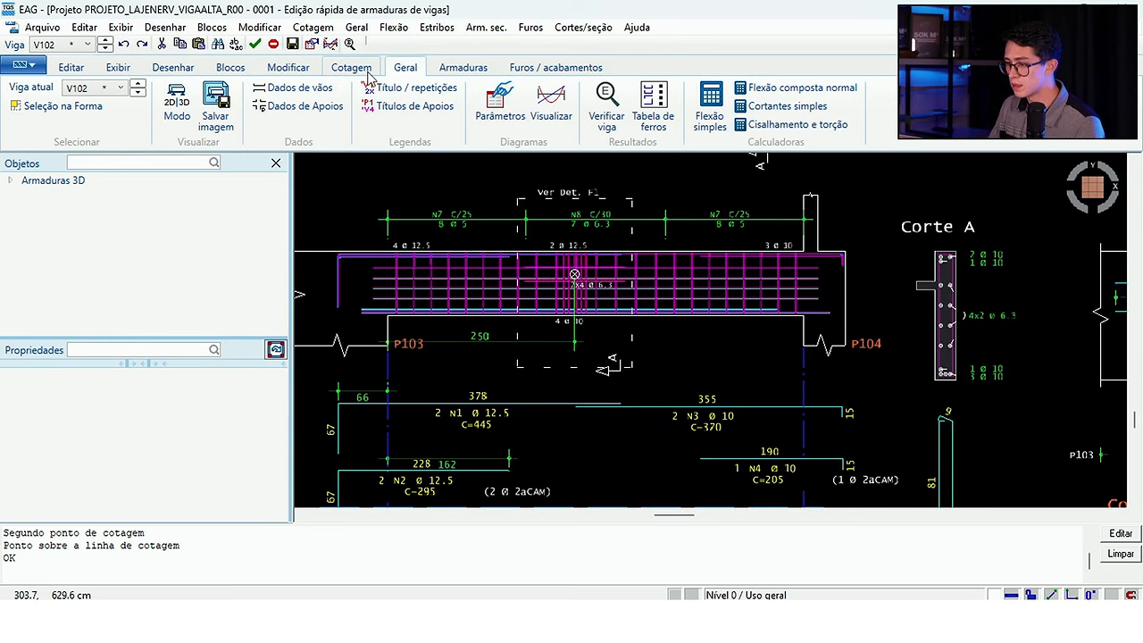
left_click(177, 103)
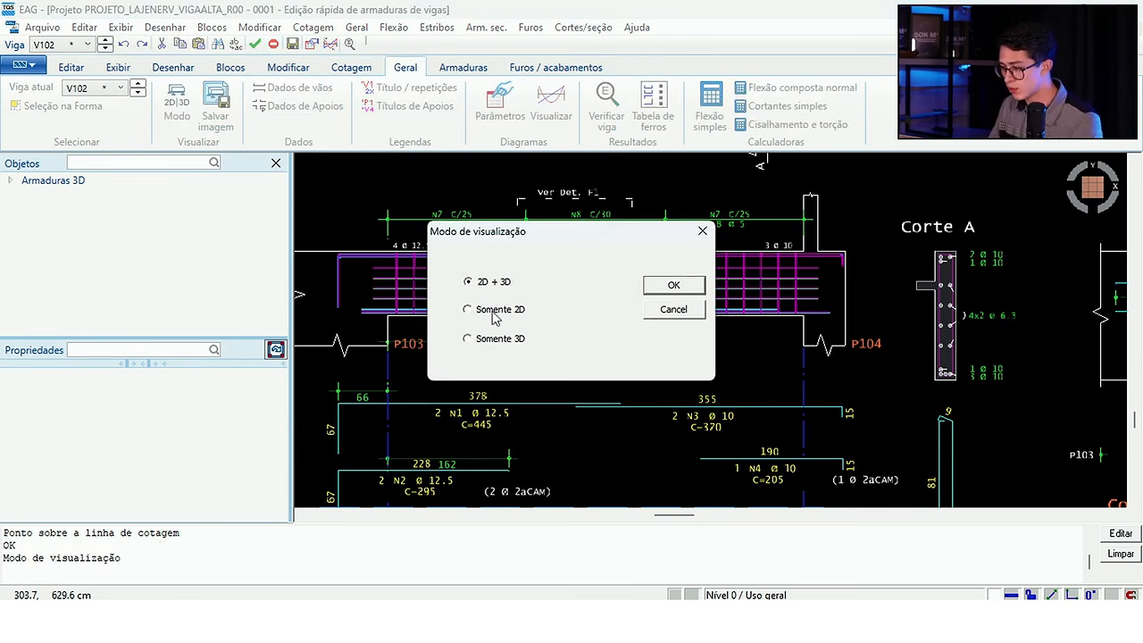
left_click(671, 286)
left_click(550, 105)
scroll(544, 311, "up", 5)
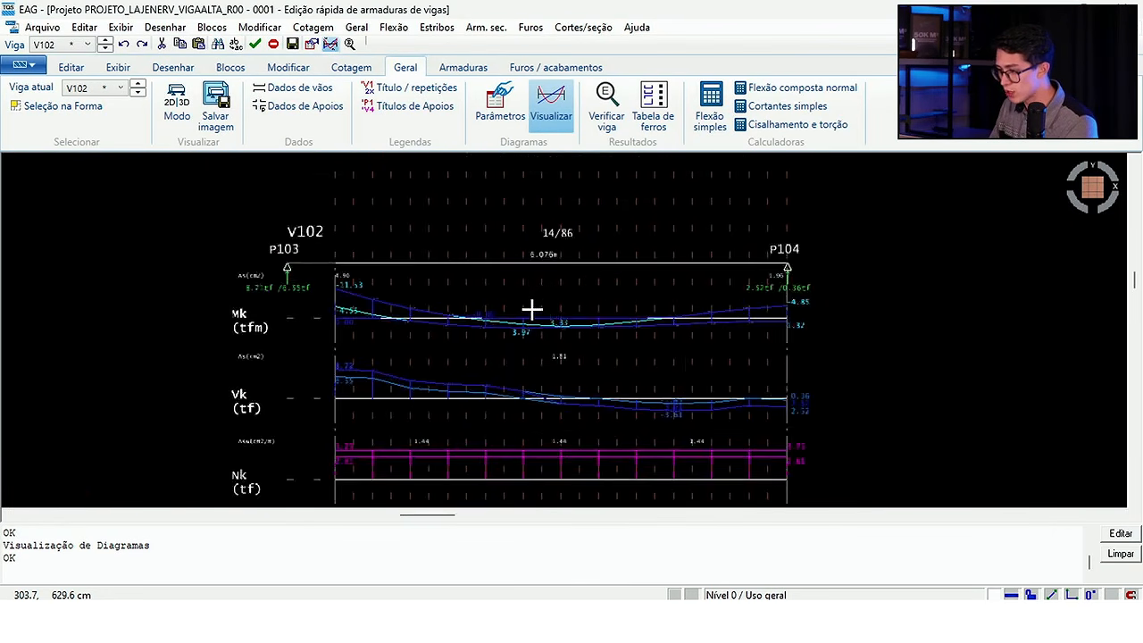
scroll(544, 311, "down", 5)
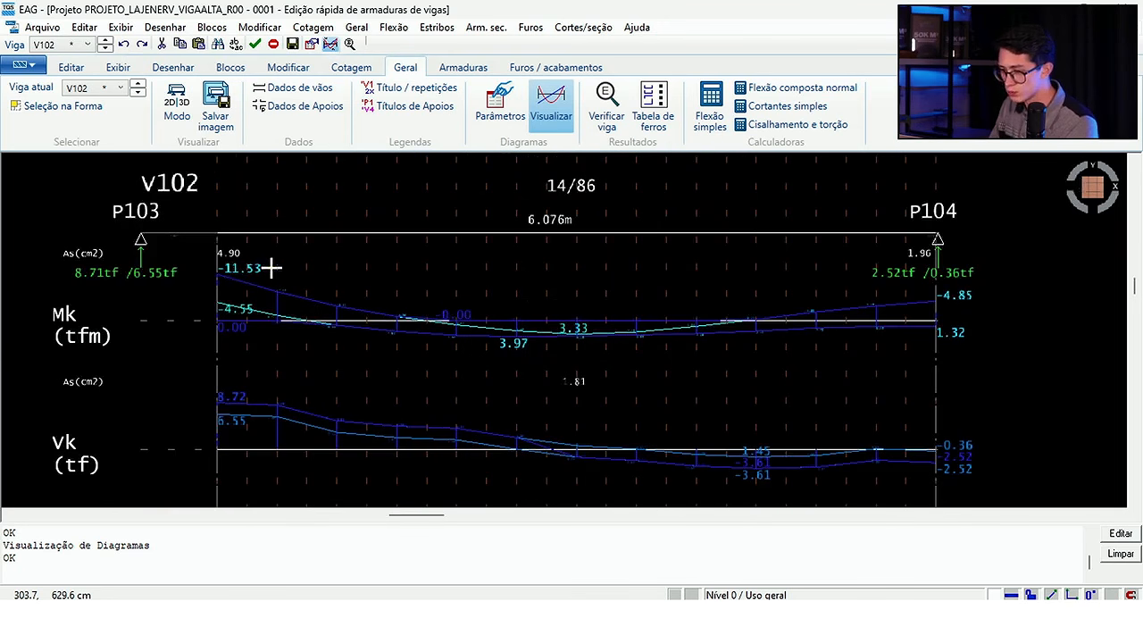
scroll(536, 279, "down", 1)
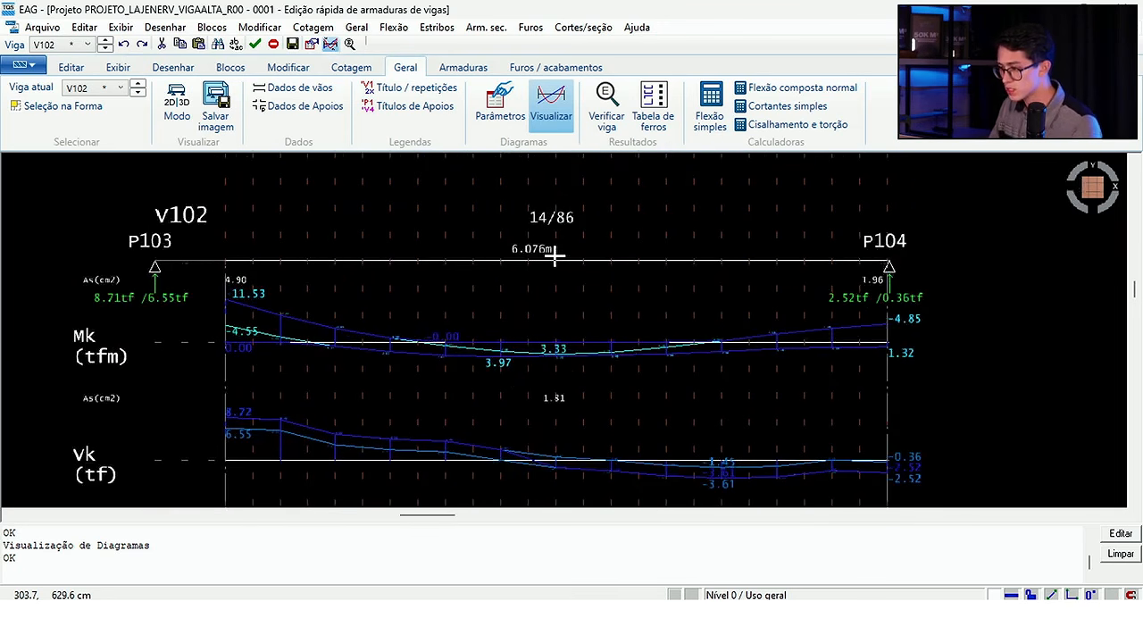
- Calculate the required simple-bending steel for a characteristic moment of 11.6 tfm and check the resulting neutral axis depth
left_click(710, 106)
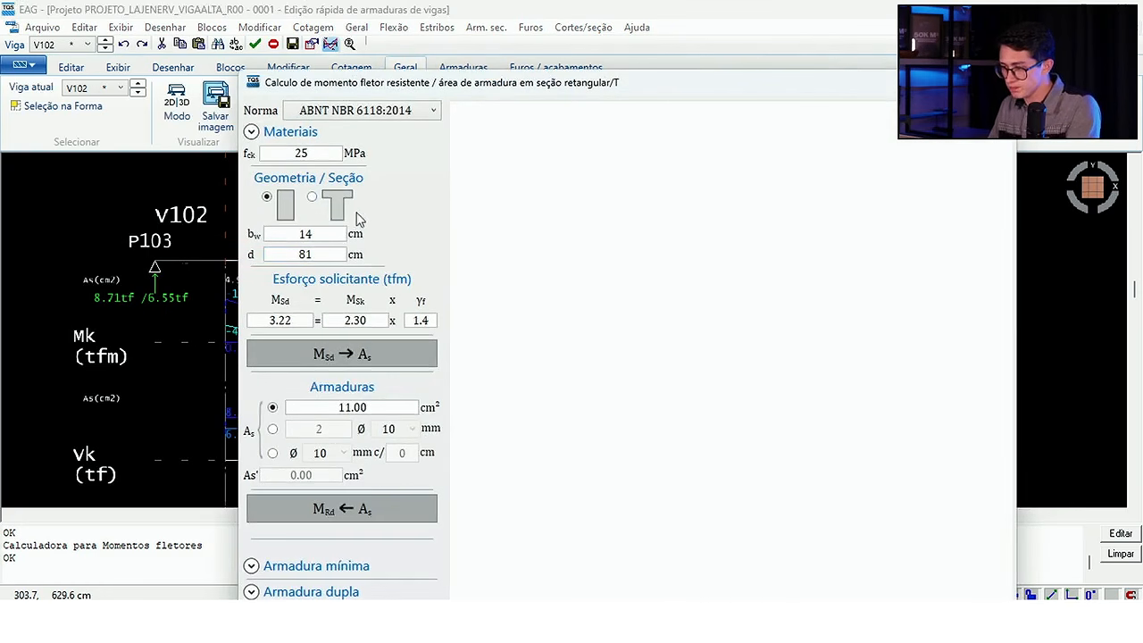
left_click_drag(322, 256, 289, 254)
left_click_drag(375, 319, 334, 318)
left_click_drag(429, 85, 495, 94)
type("11.6")
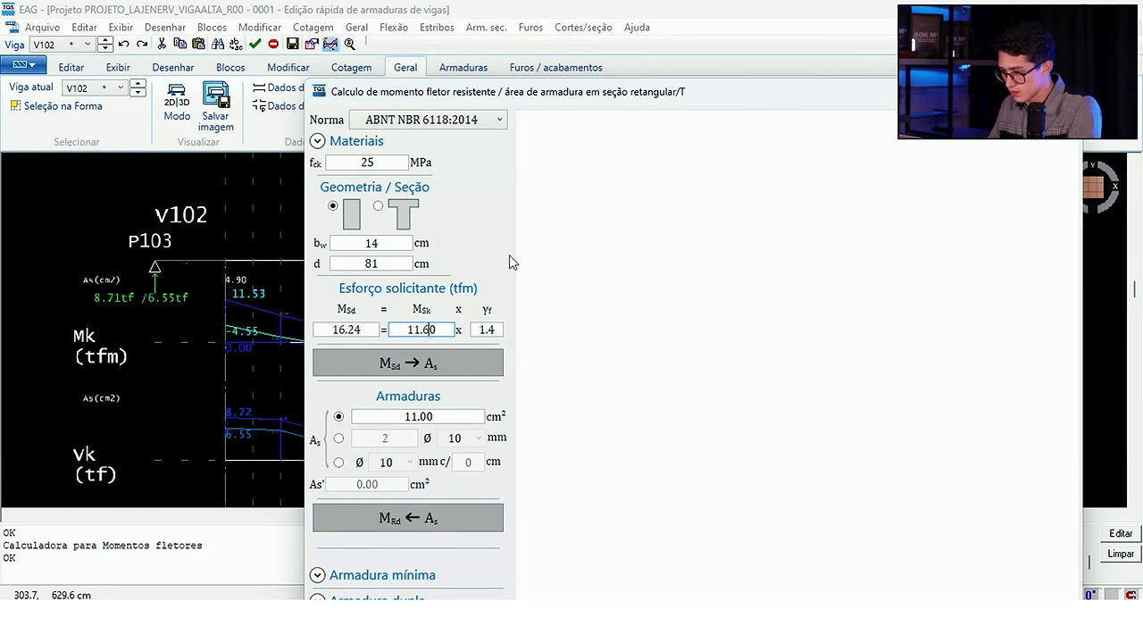
left_click(454, 364)
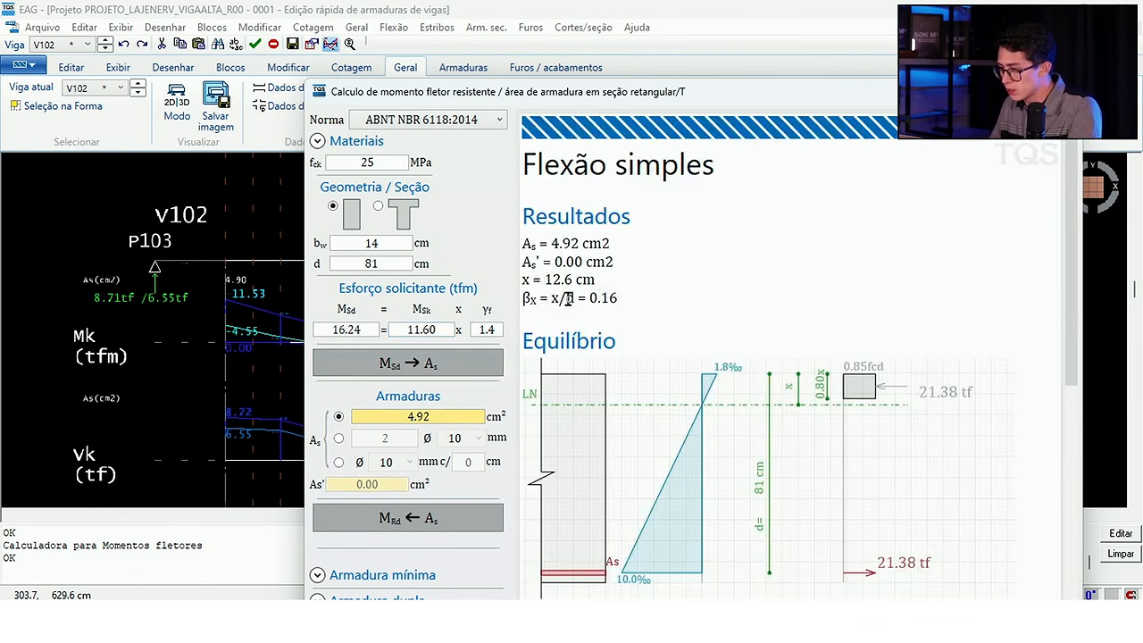
left_click_drag(524, 280, 598, 283)
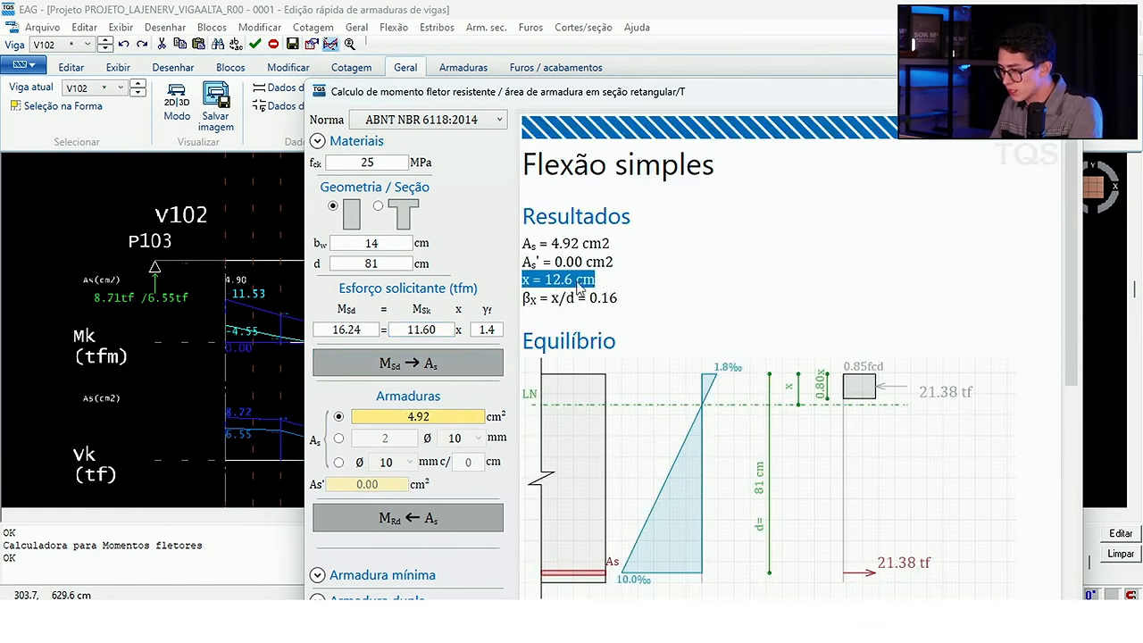
left_click(567, 280)
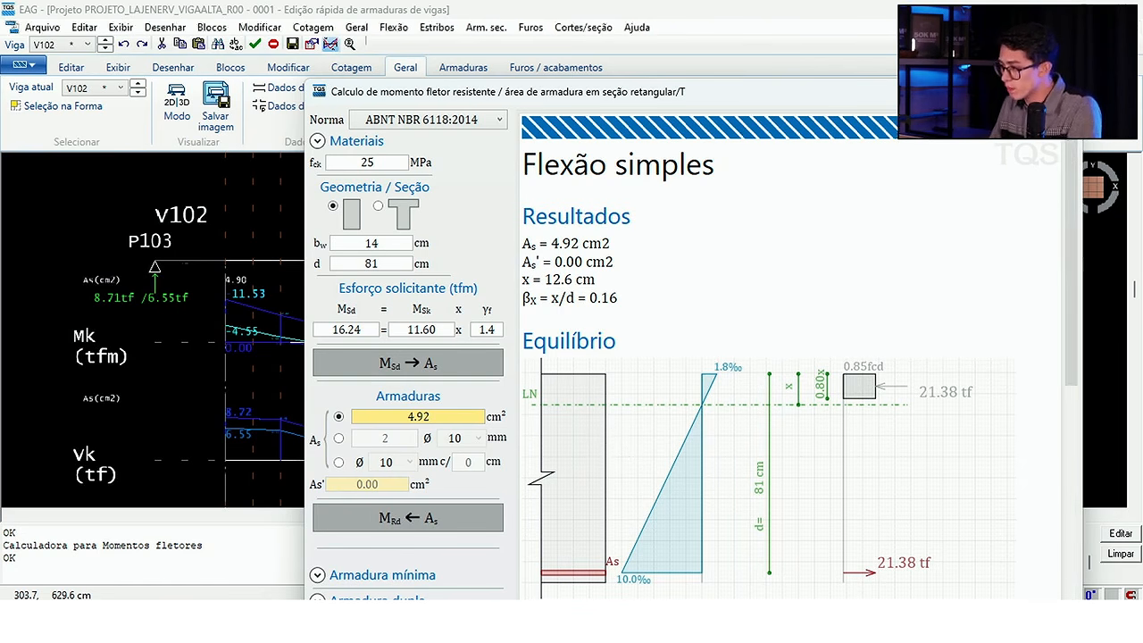
- Close the bending calculator and hide the force diagrams to return to beam V102's plain detailing
left_click(1065, 91)
scroll(600, 334, "down", 13)
scroll(617, 273, "up", 9)
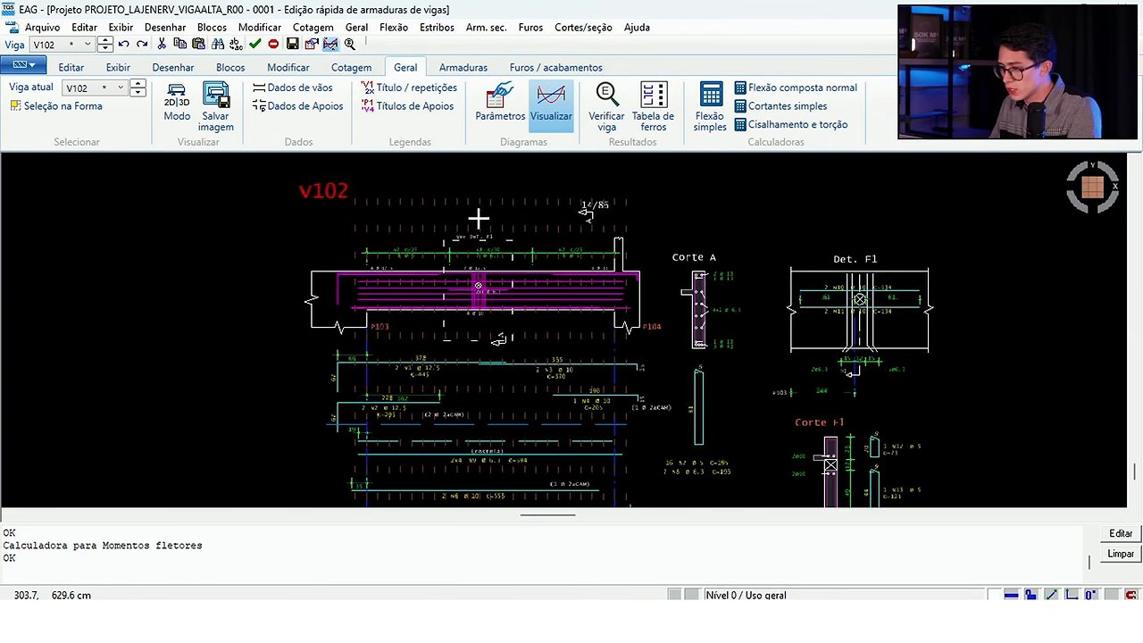
left_click(333, 46)
- Examine the hole reinforcement in beam V102's elevation and in detail F1 beside it
scroll(500, 324, "up", 4)
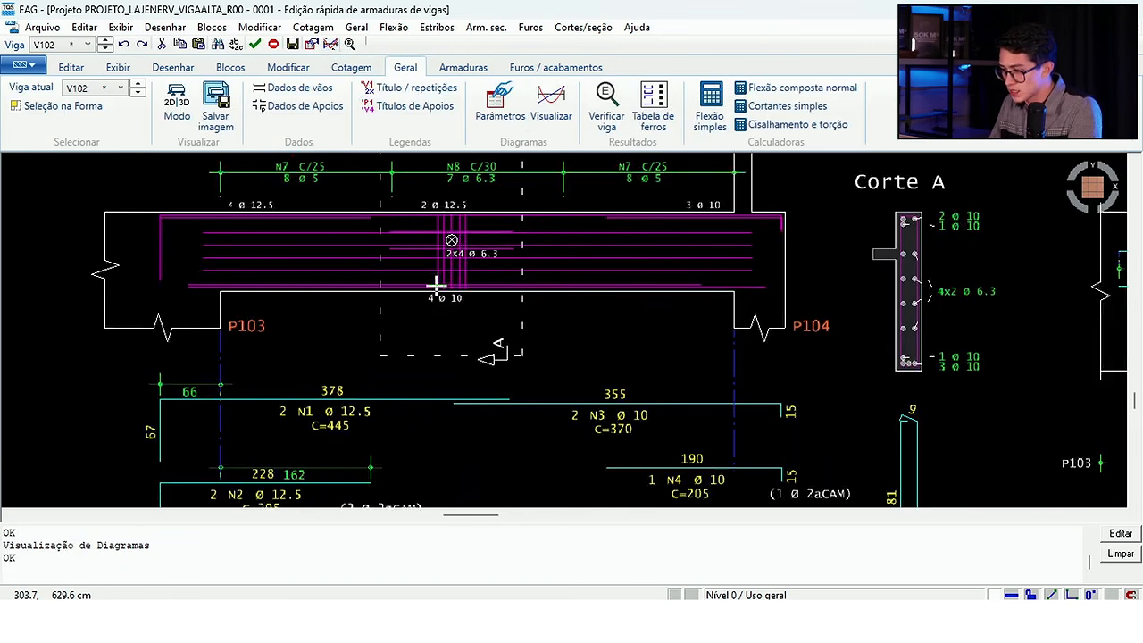
scroll(441, 250, "up", 2)
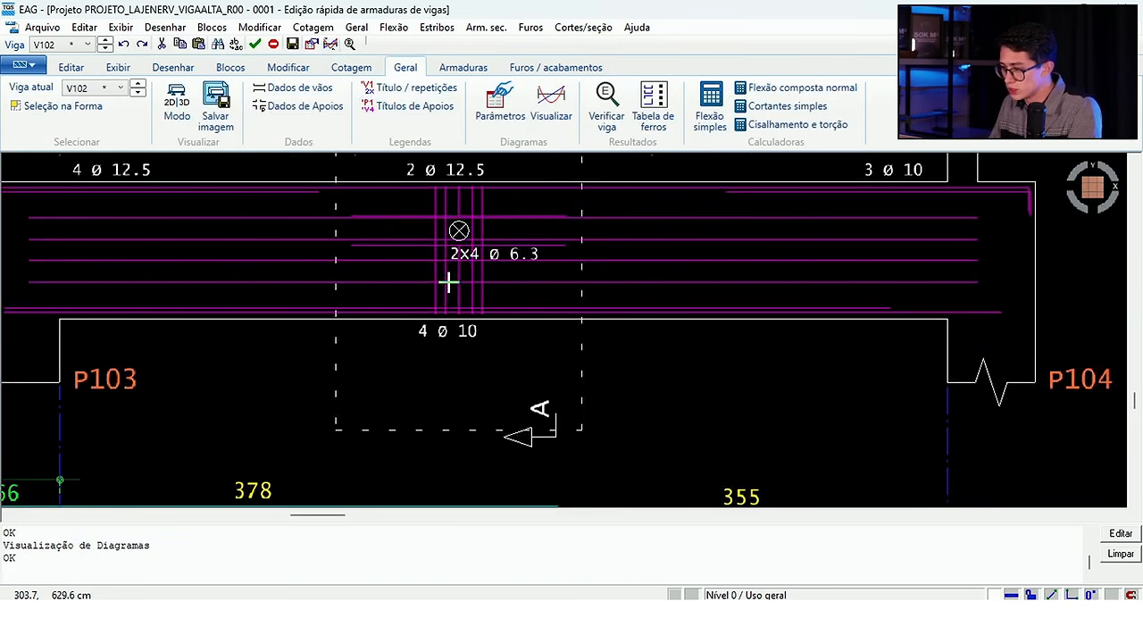
scroll(474, 247, "down", 3)
scroll(467, 214, "up", 4)
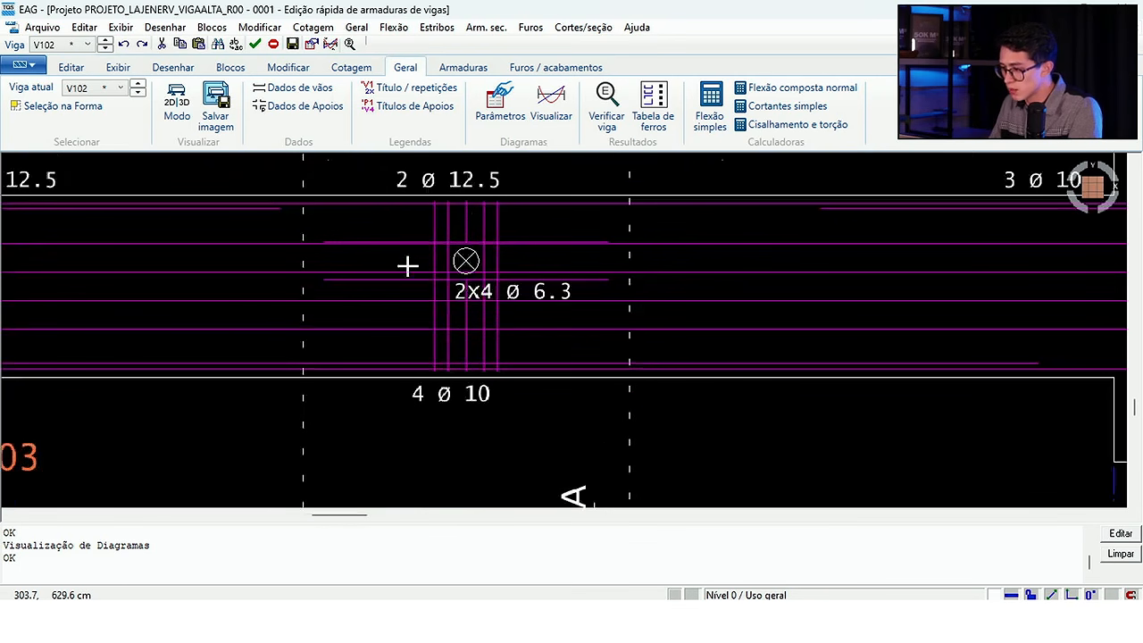
scroll(593, 280, "down", 3)
scroll(749, 299, "up", 4)
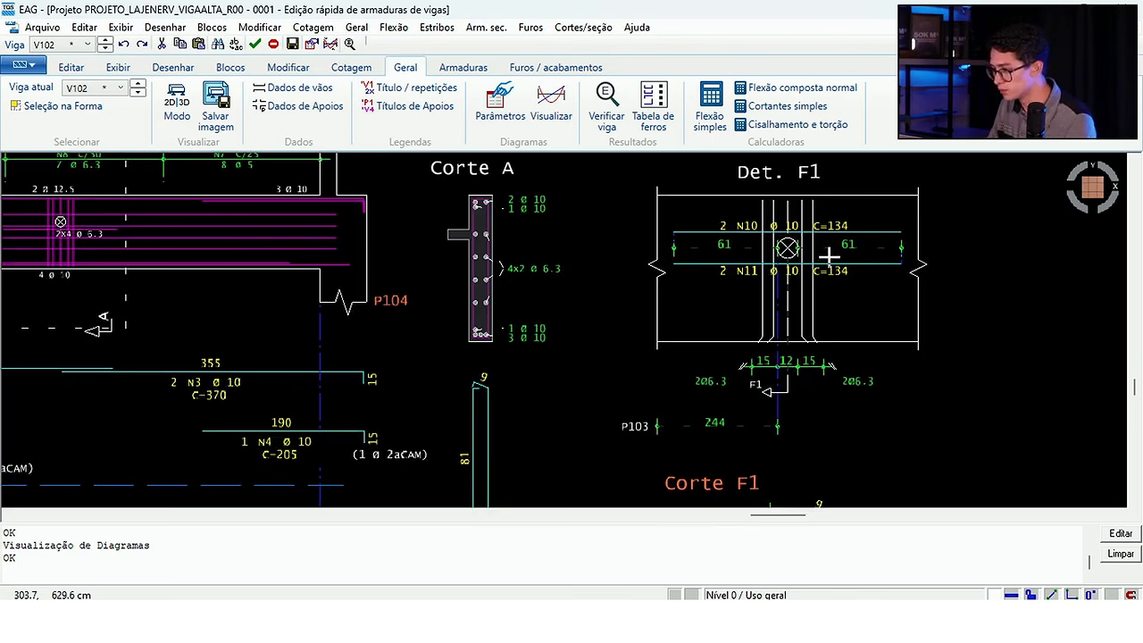
scroll(829, 256, "down", 3)
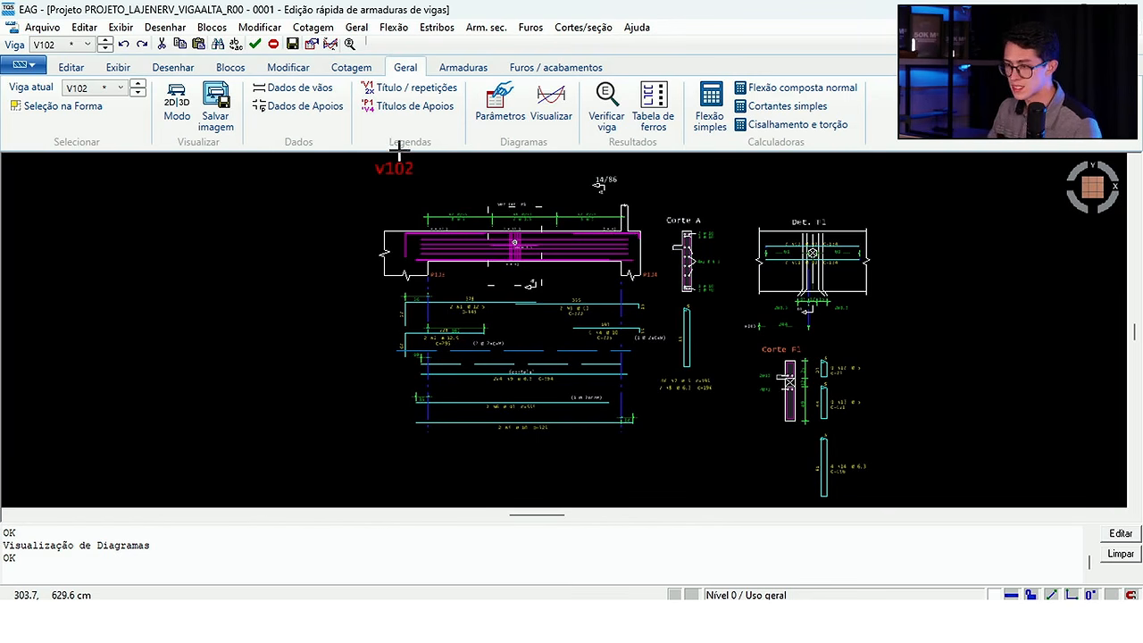
- Display the detailing of beam V104 and examine its hole near column P106 and the error notices on the drawing
left_click(105, 48)
left_click(105, 48)
scroll(454, 256, "up", 3)
scroll(500, 276, "down", 3)
scroll(534, 297, "up", 1)
scroll(527, 259, "up", 3)
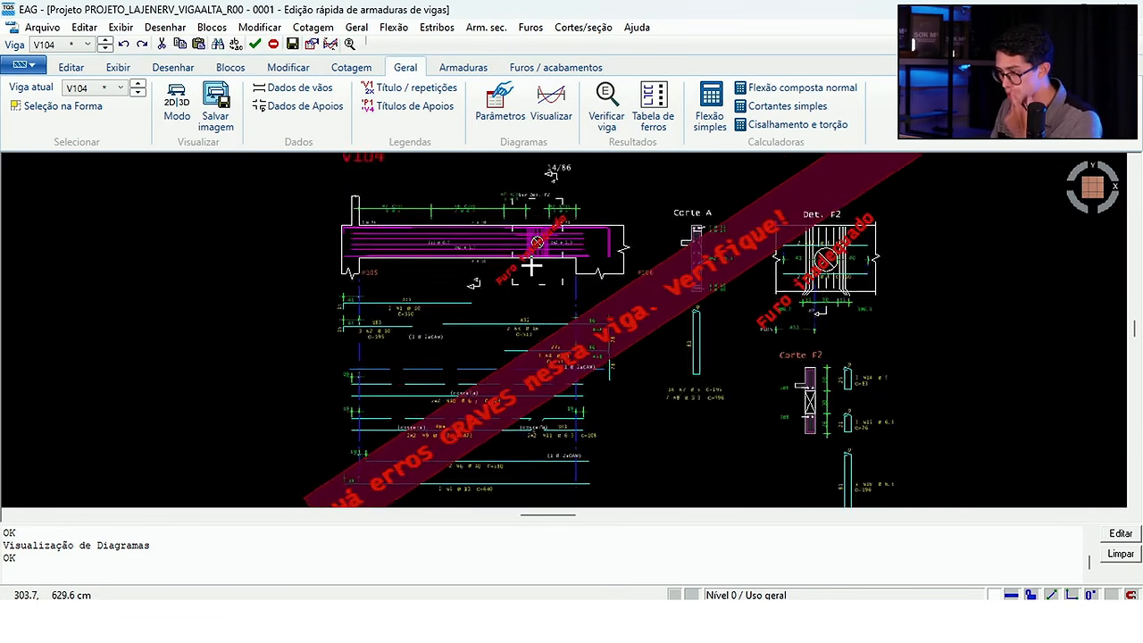
scroll(531, 264, "down", 3)
scroll(553, 268, "up", 2)
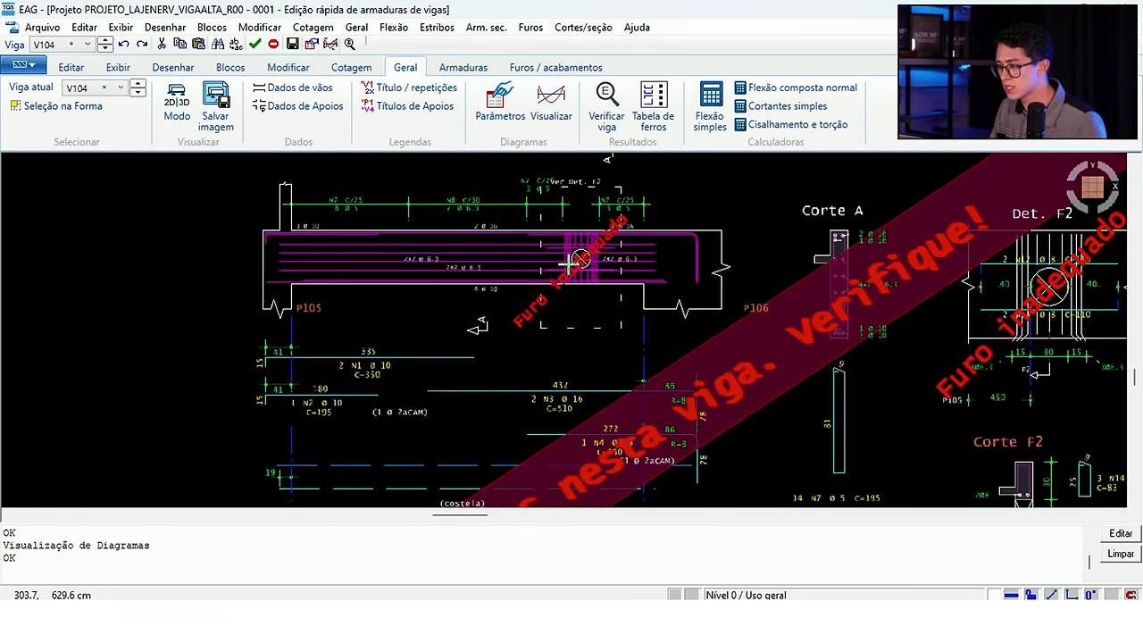
scroll(578, 281, "up", 3)
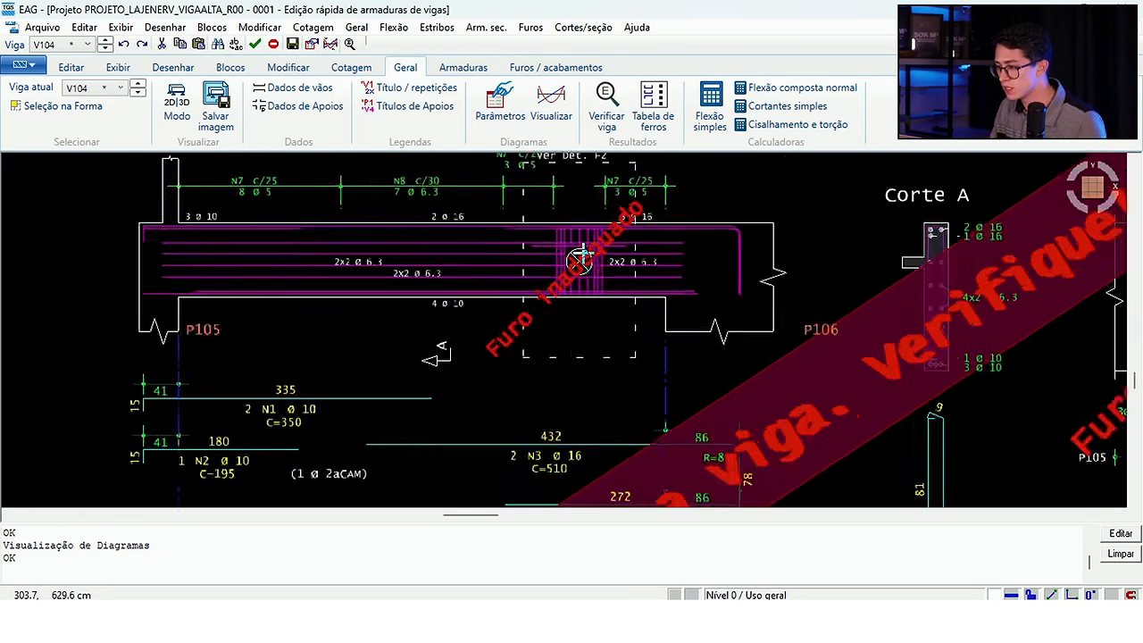
scroll(581, 268, "down", 1)
scroll(581, 267, "up", 1)
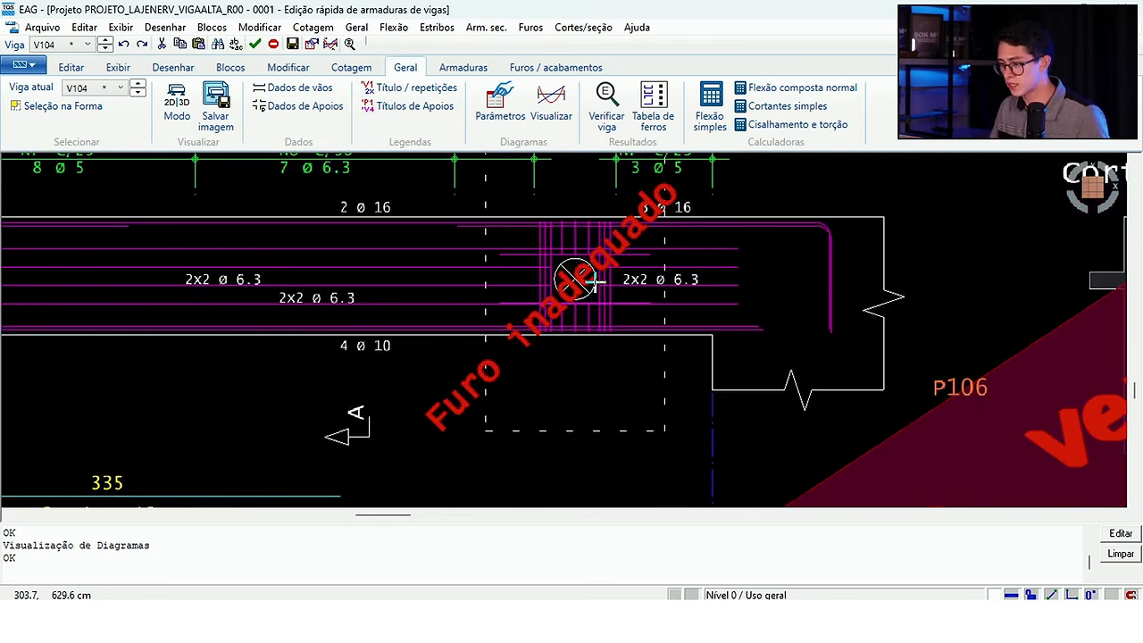
scroll(589, 282, "down", 5)
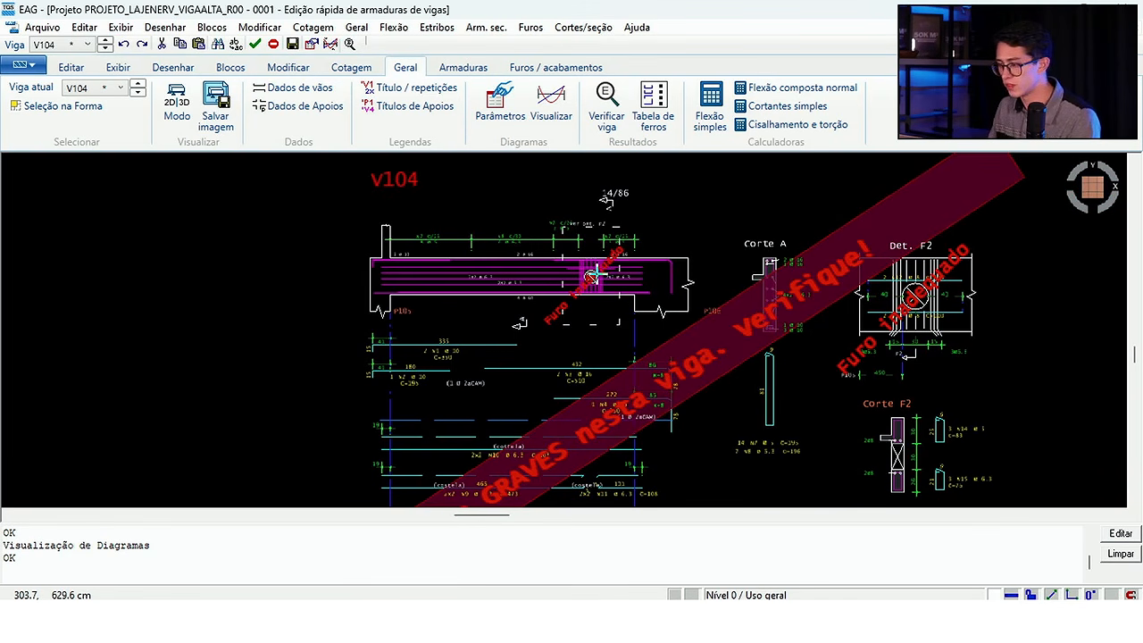
- Switch the displayed detailing back to beam V102
left_click(87, 44)
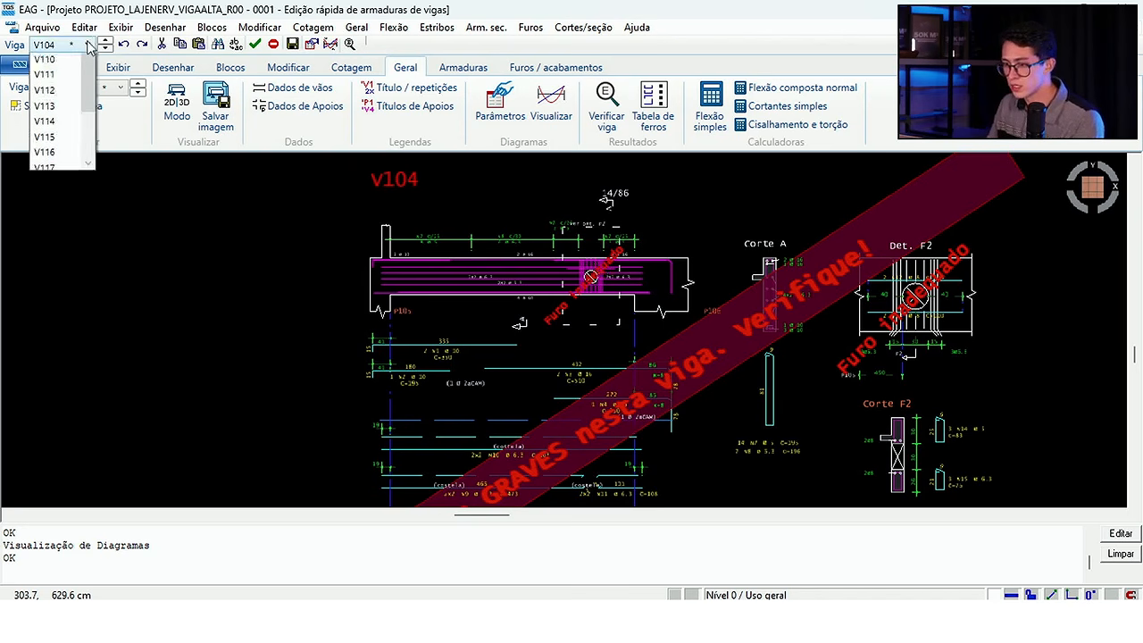
scroll(68, 90, "up", 1)
left_click(45, 78)
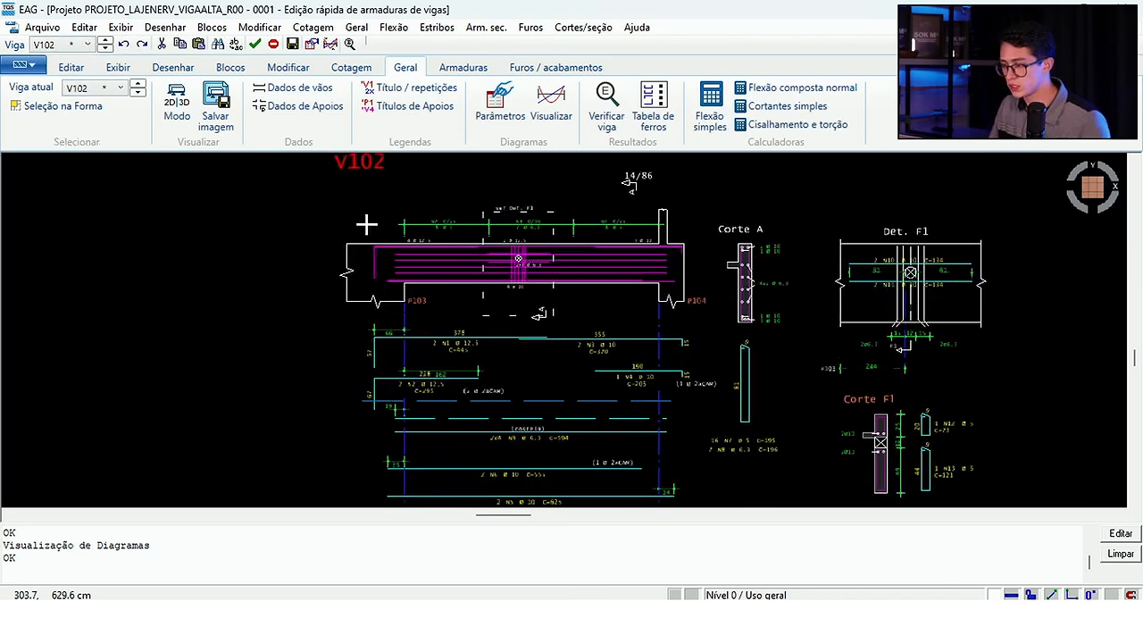